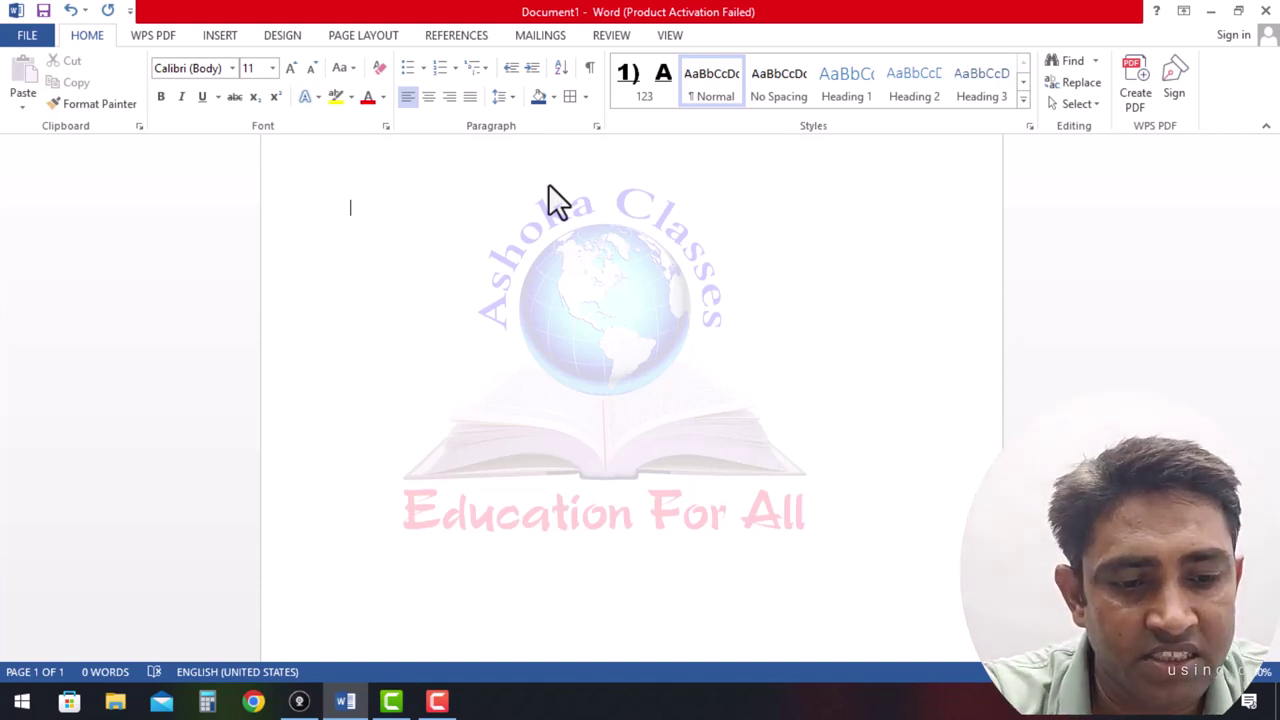
Enter =rand() on the first line to generate five sample paragraphs, 239 words.
type("=")
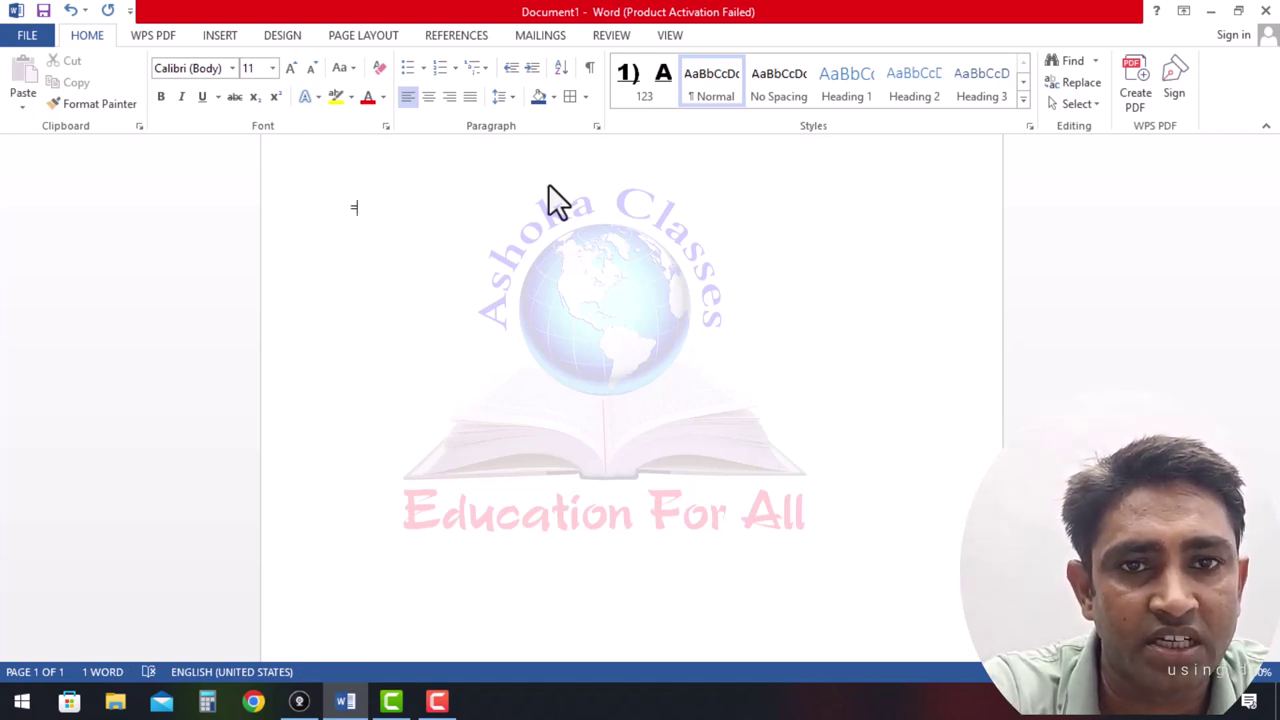
type("ran")
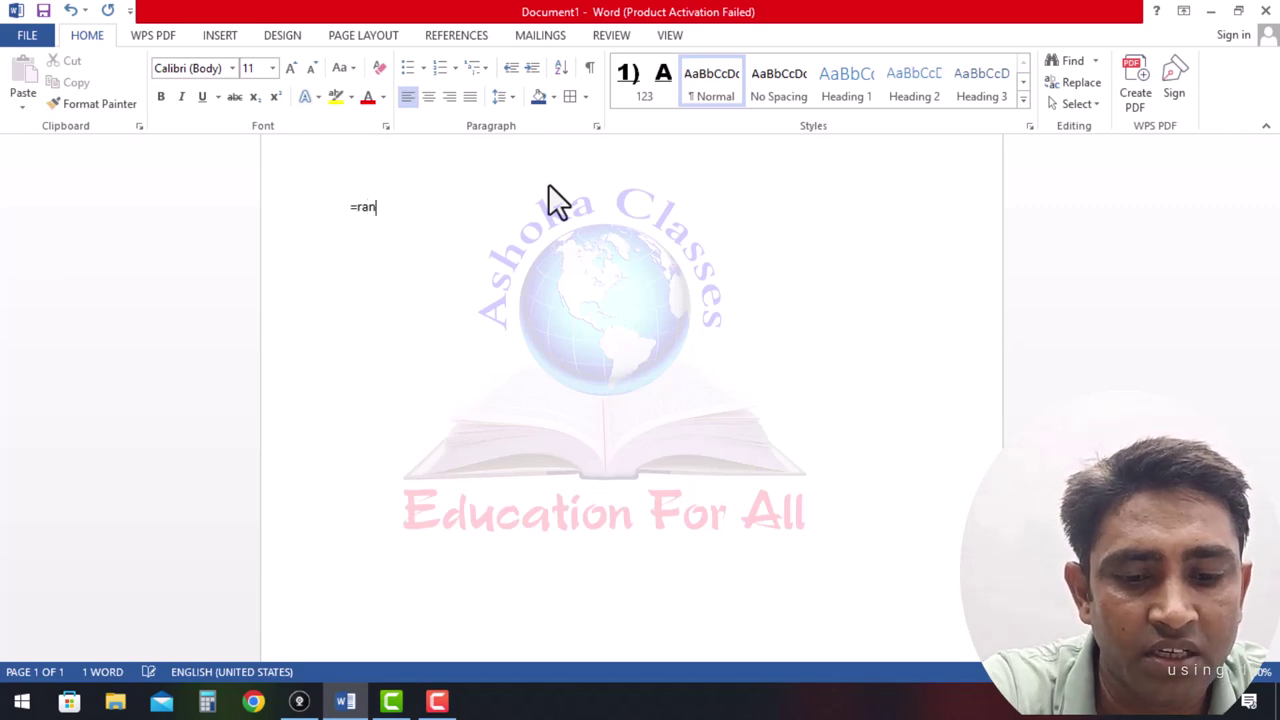
type("d()")
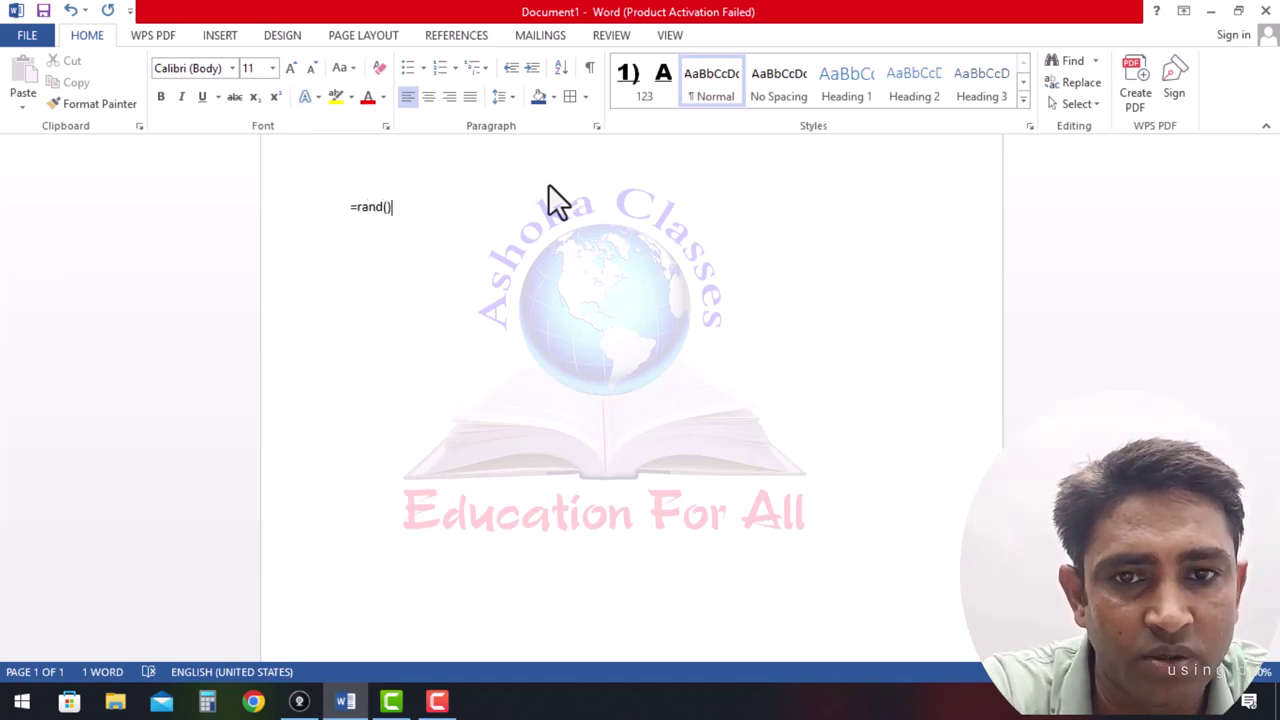
key("Return")
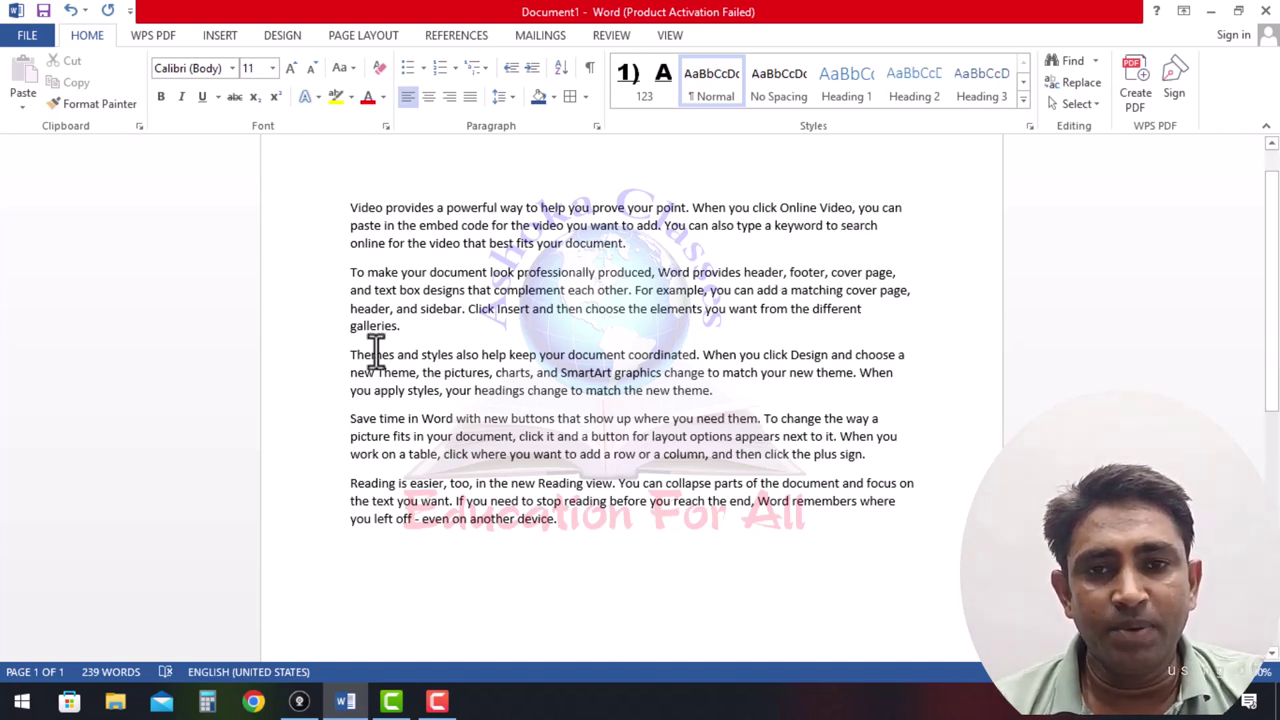
Center-align the first two sample paragraphs after briefly trying right alignment.
left_click_drag(352, 210, 403, 325)
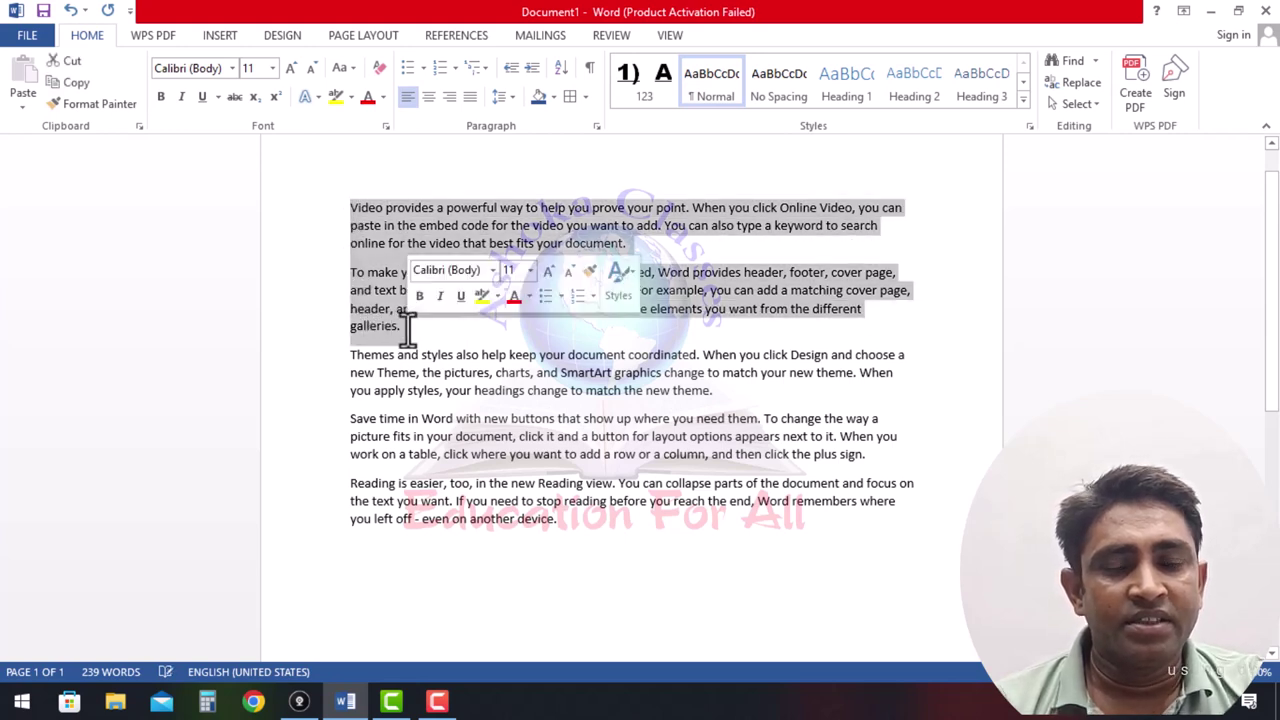
left_click(452, 100)
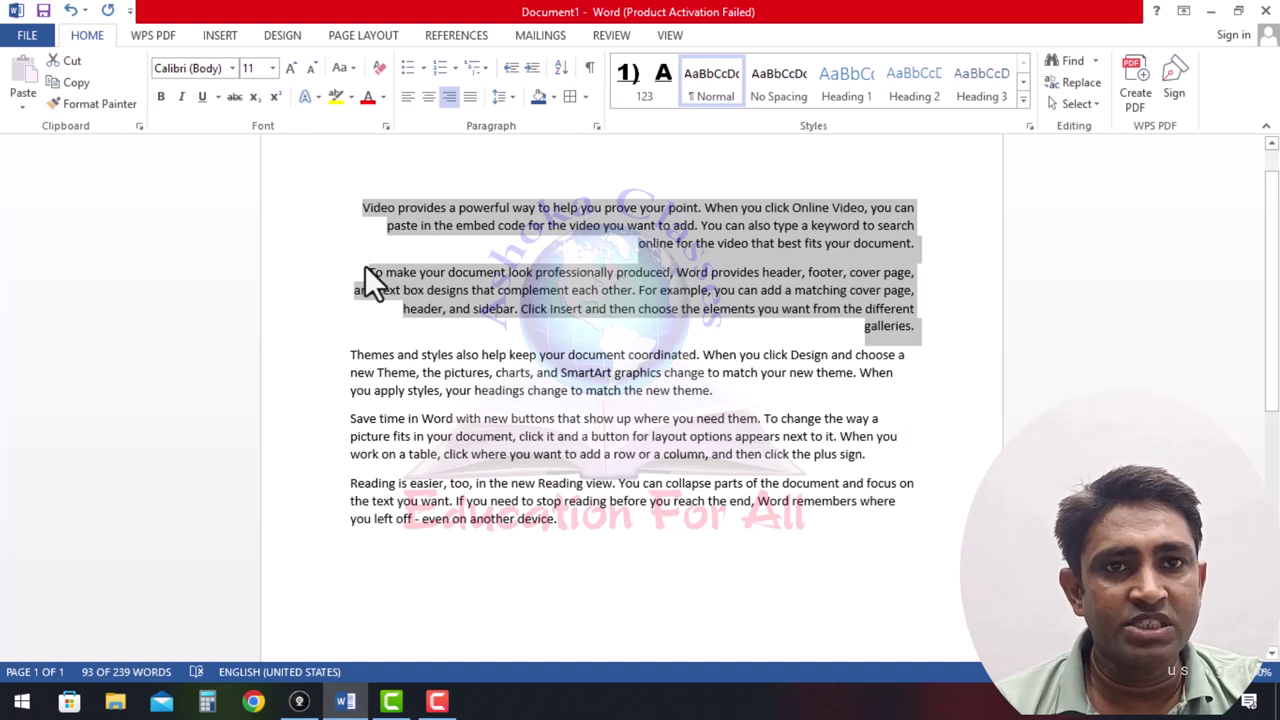
left_click(429, 100)
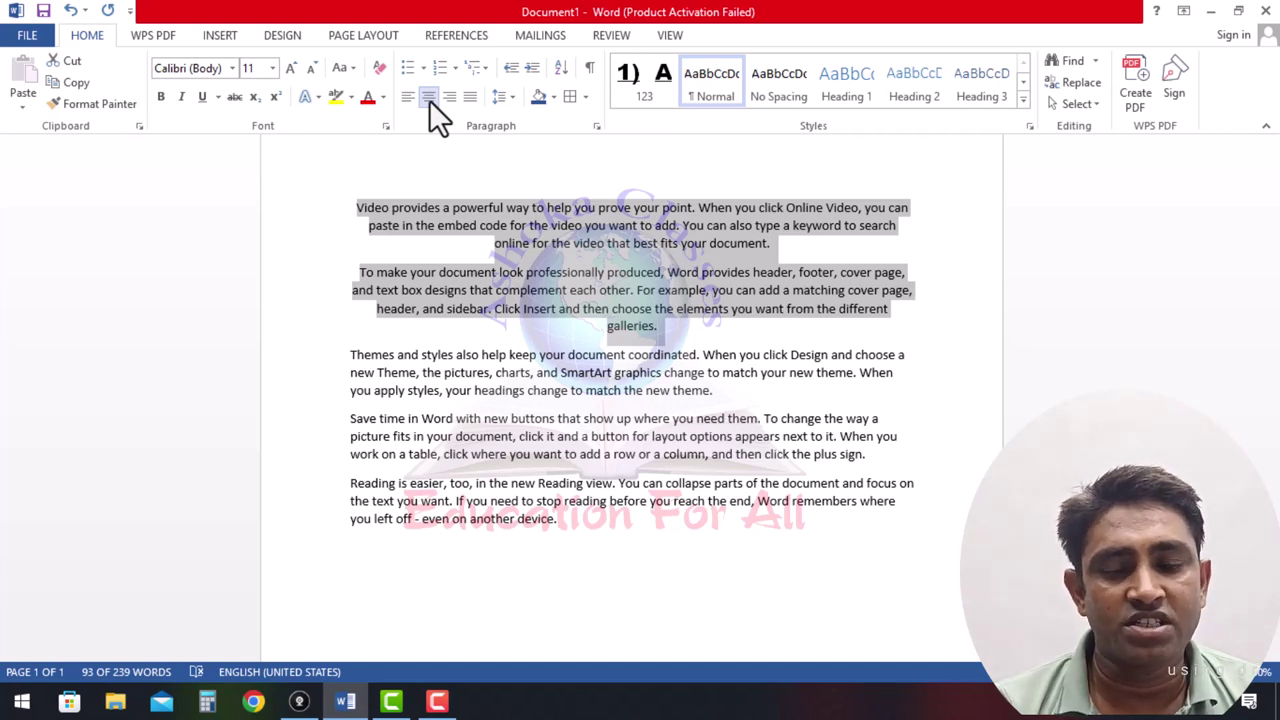
key("ctrl+a")
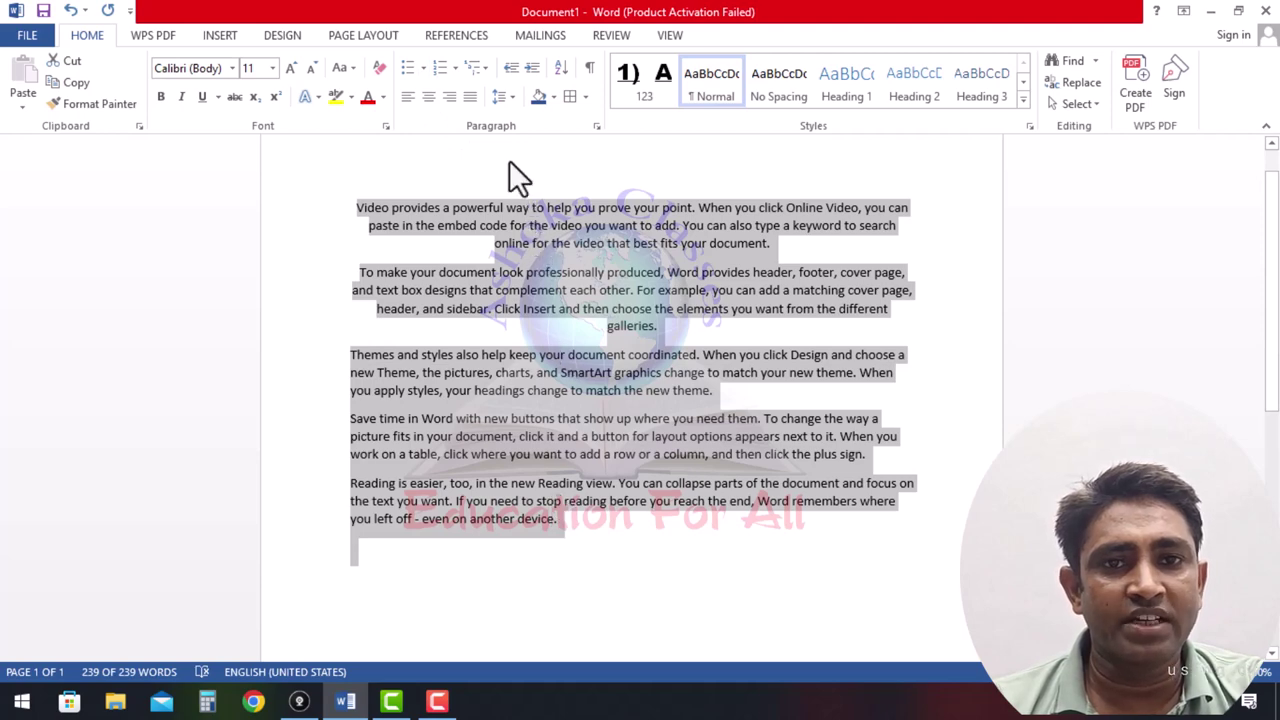
Justify all five paragraphs so the text runs flush to both margins.
left_click(469, 97)
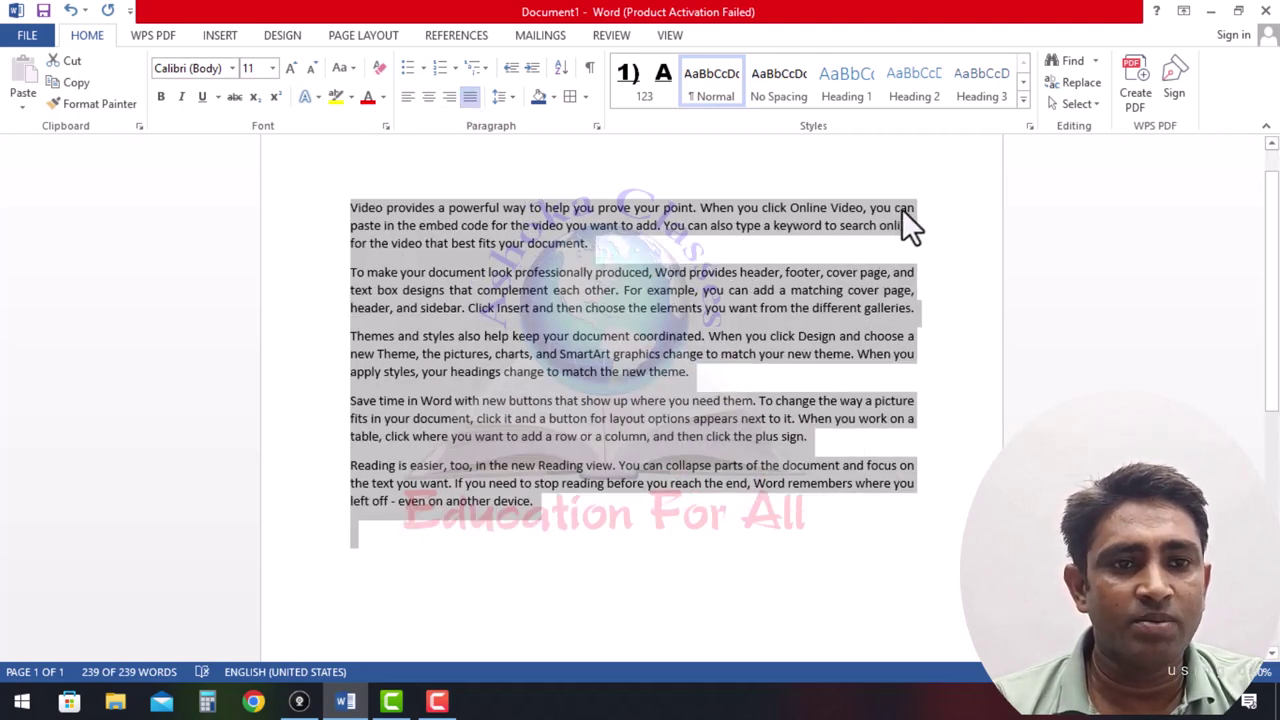
left_click(837, 504)
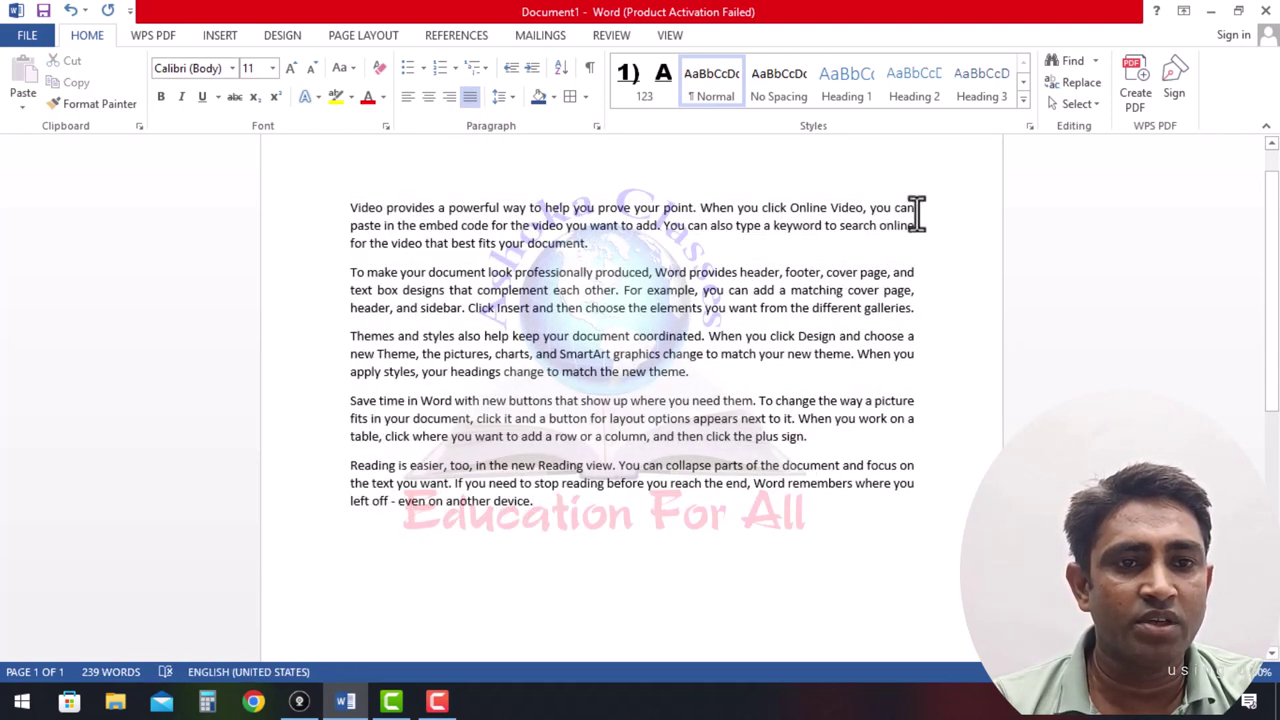
left_click_drag(345, 210, 712, 501)
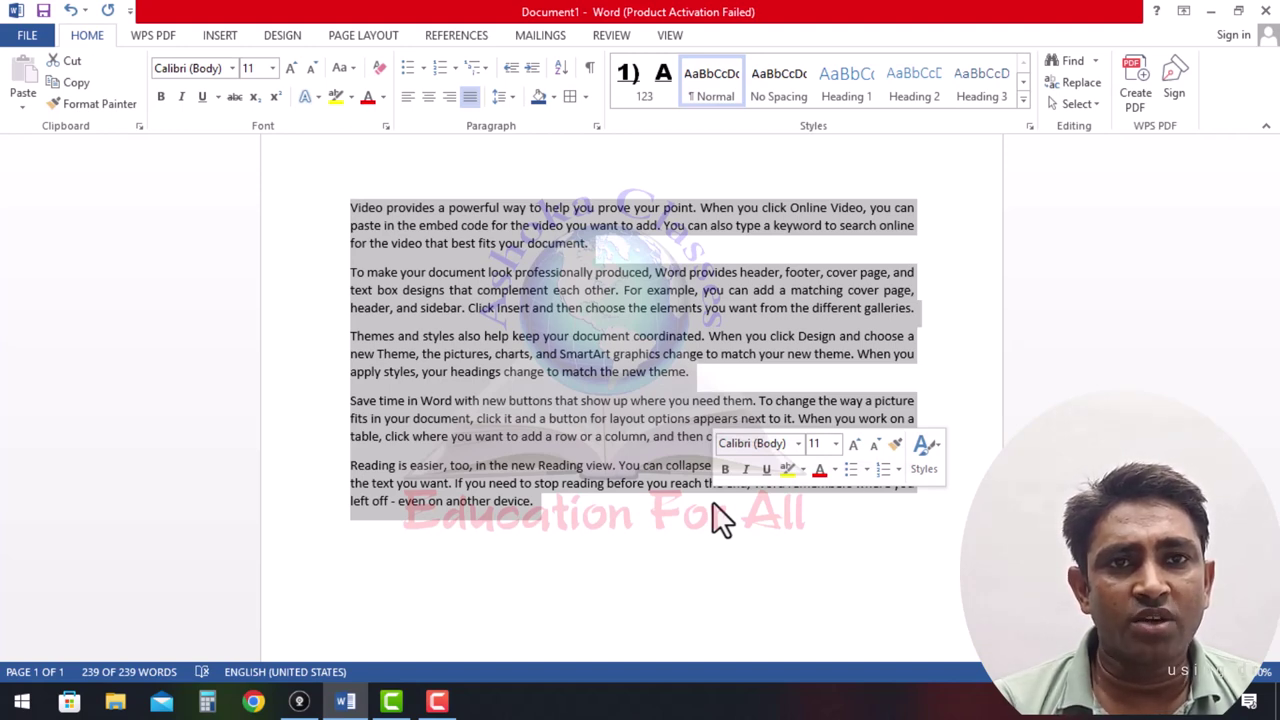
left_click(590, 521)
Below the paragraphs, add tab-separated lines 'Left ctrl+l' and 'Right ctrl+r'.
key("Return")
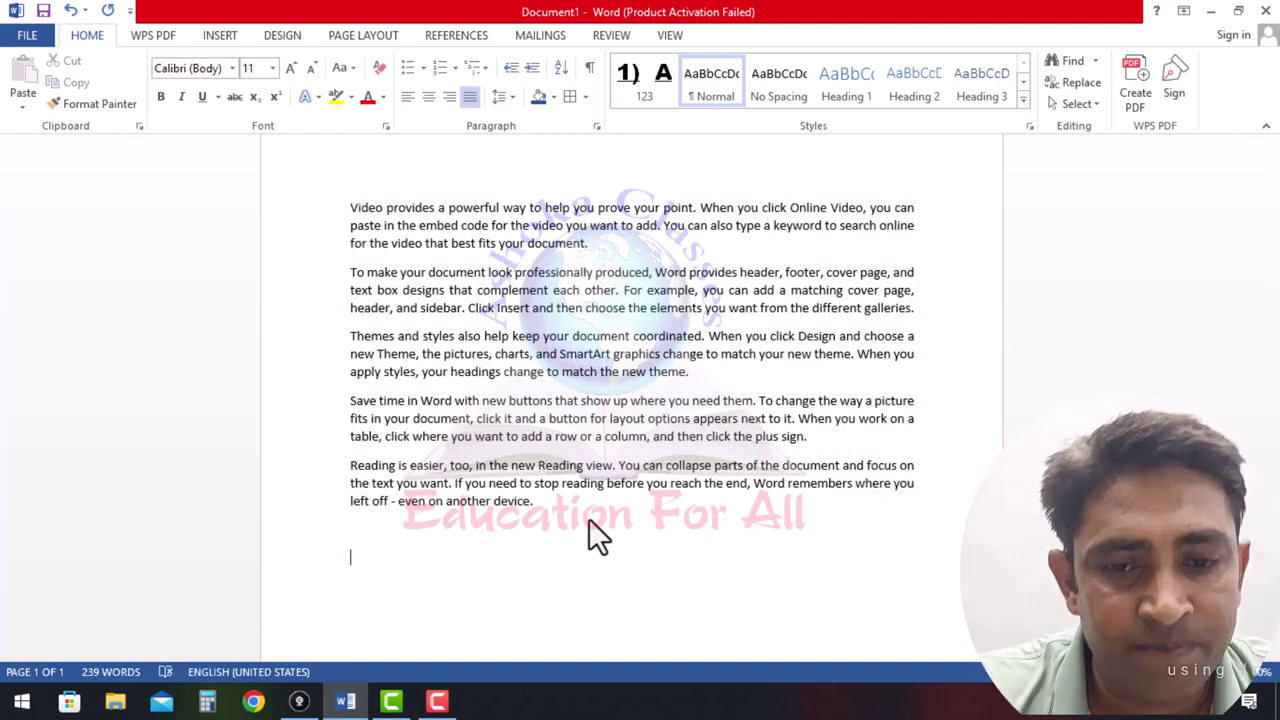
type("le")
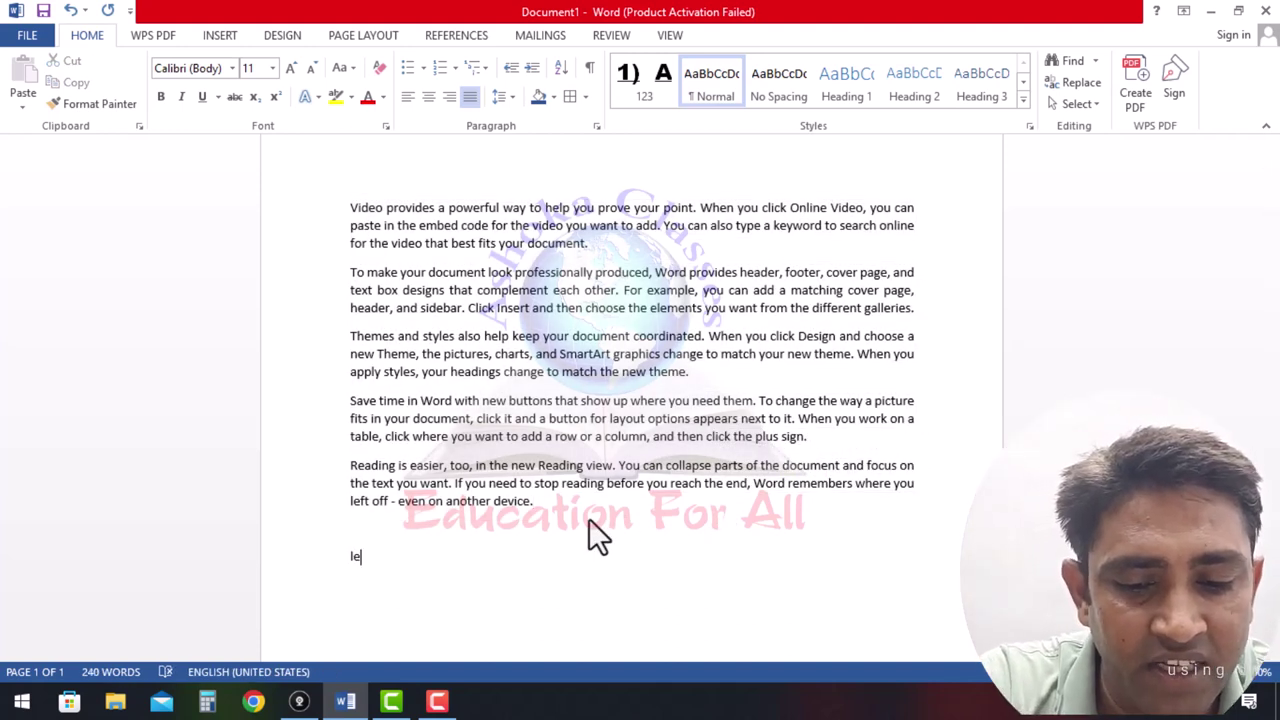
type("ft")
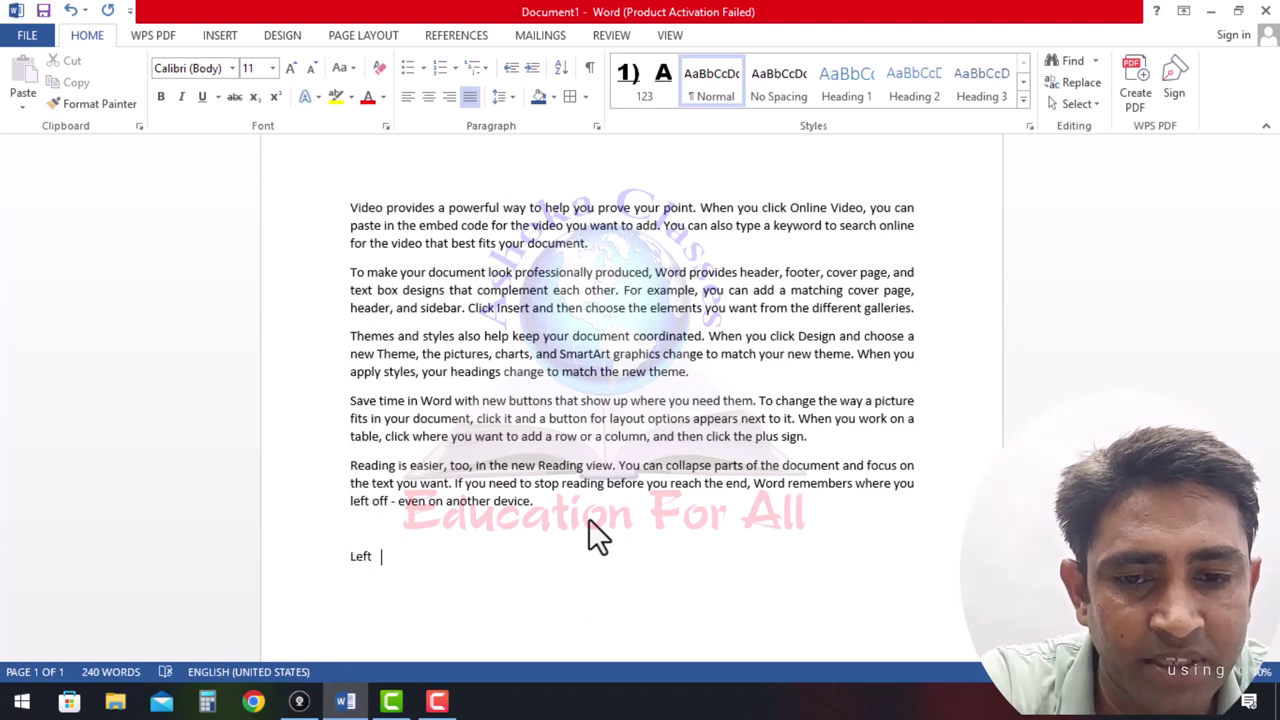
key("Tab")
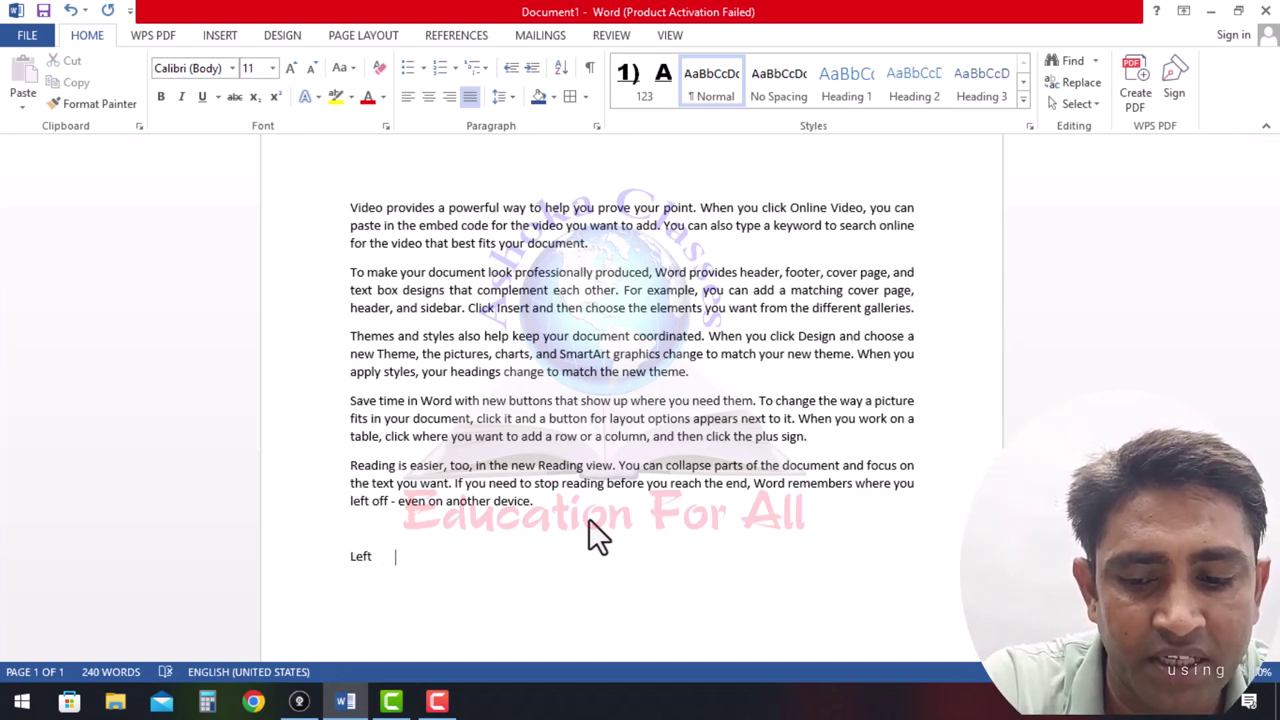
type("ctrl")
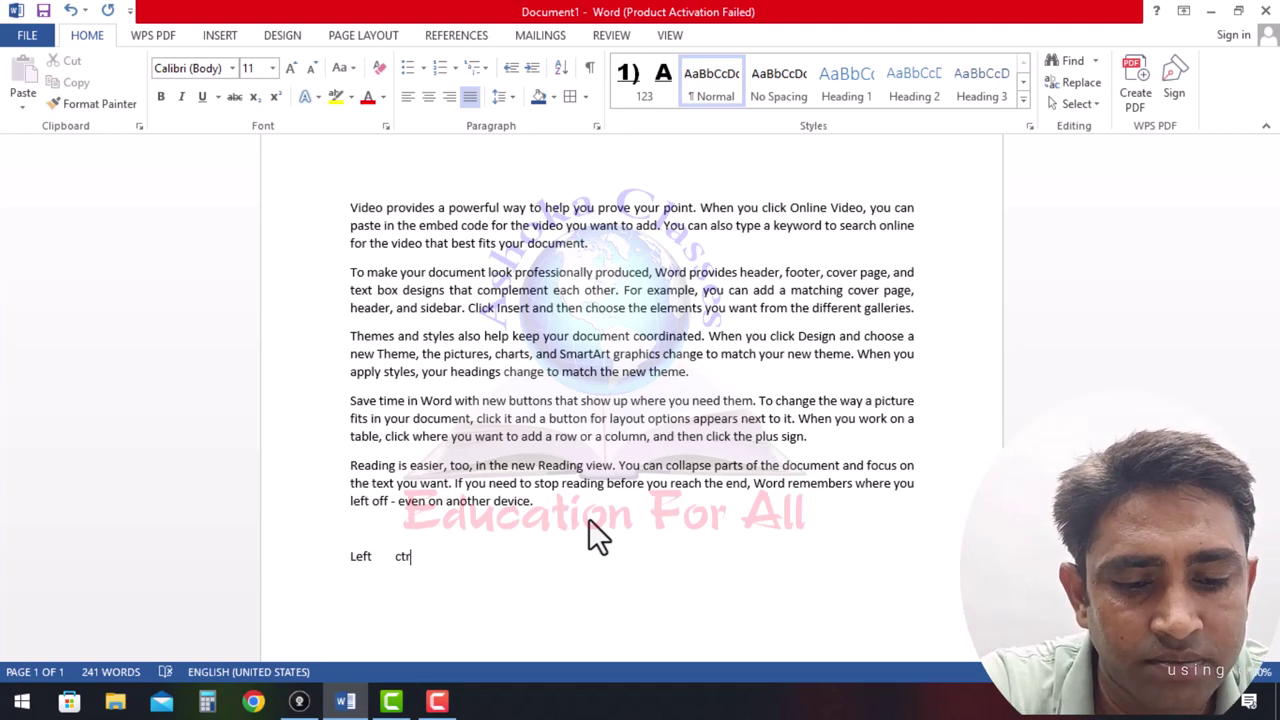
type("+")
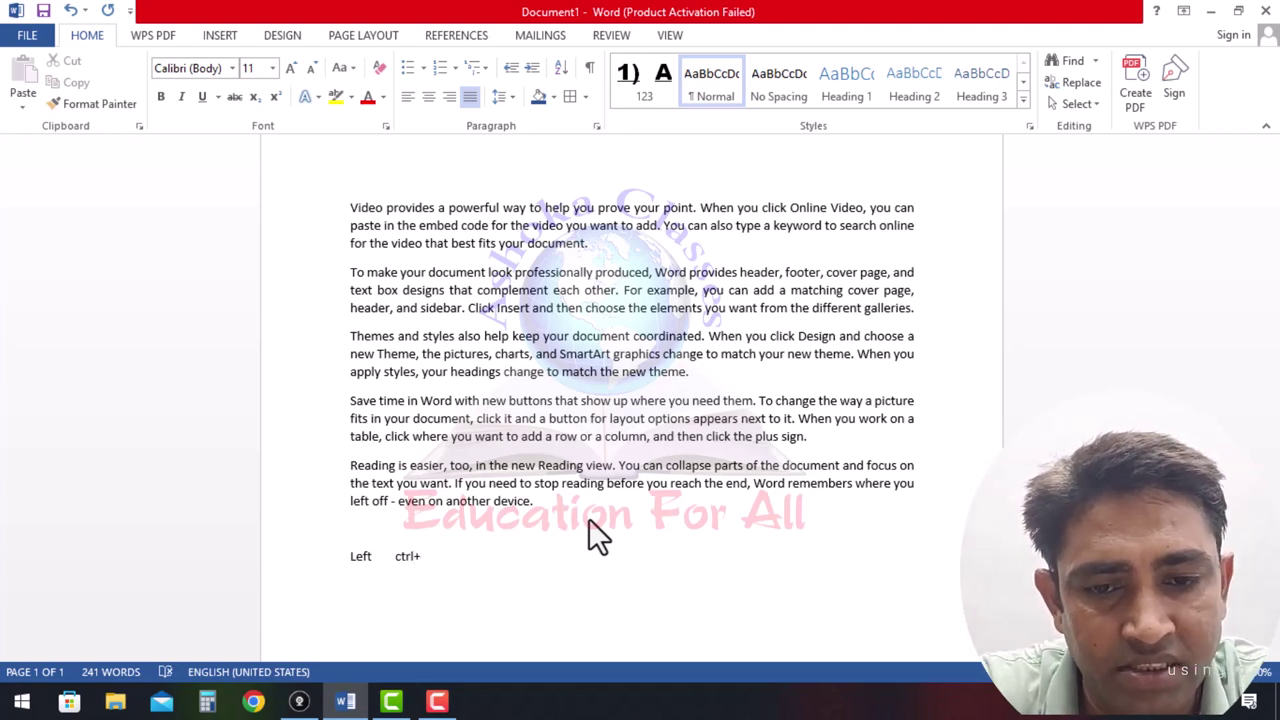
type("l")
key("Return")
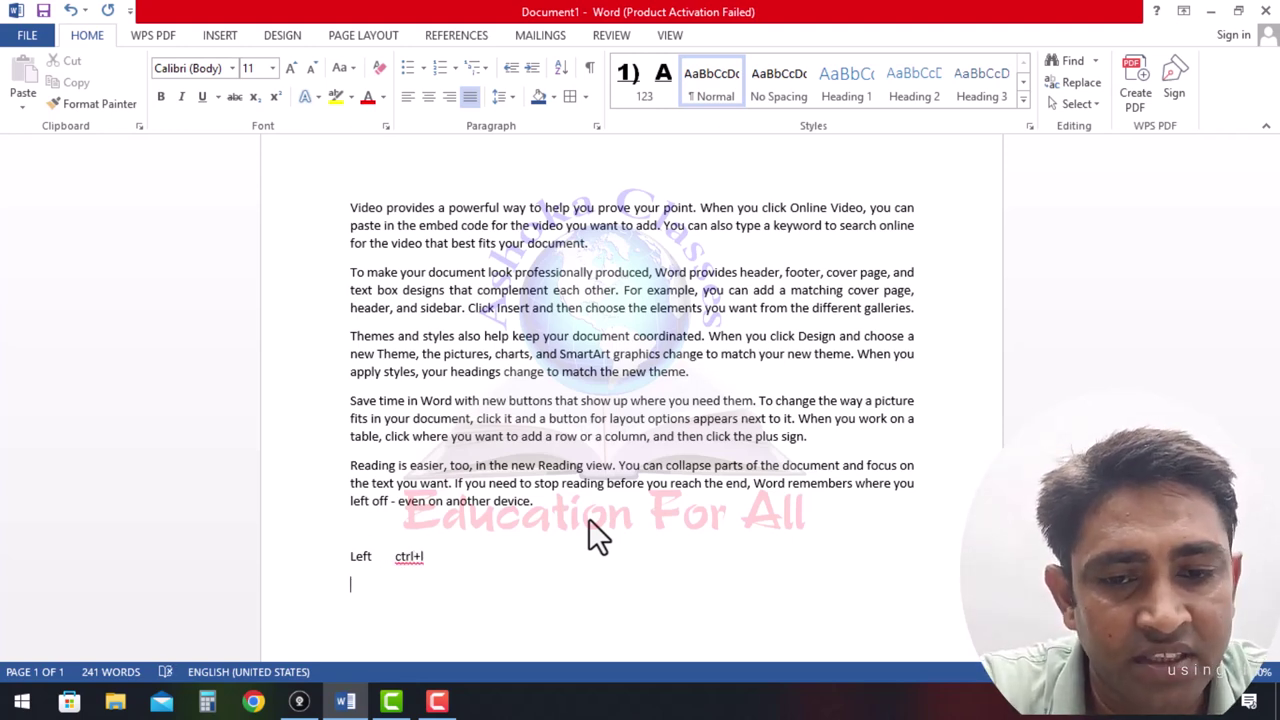
type("rig")
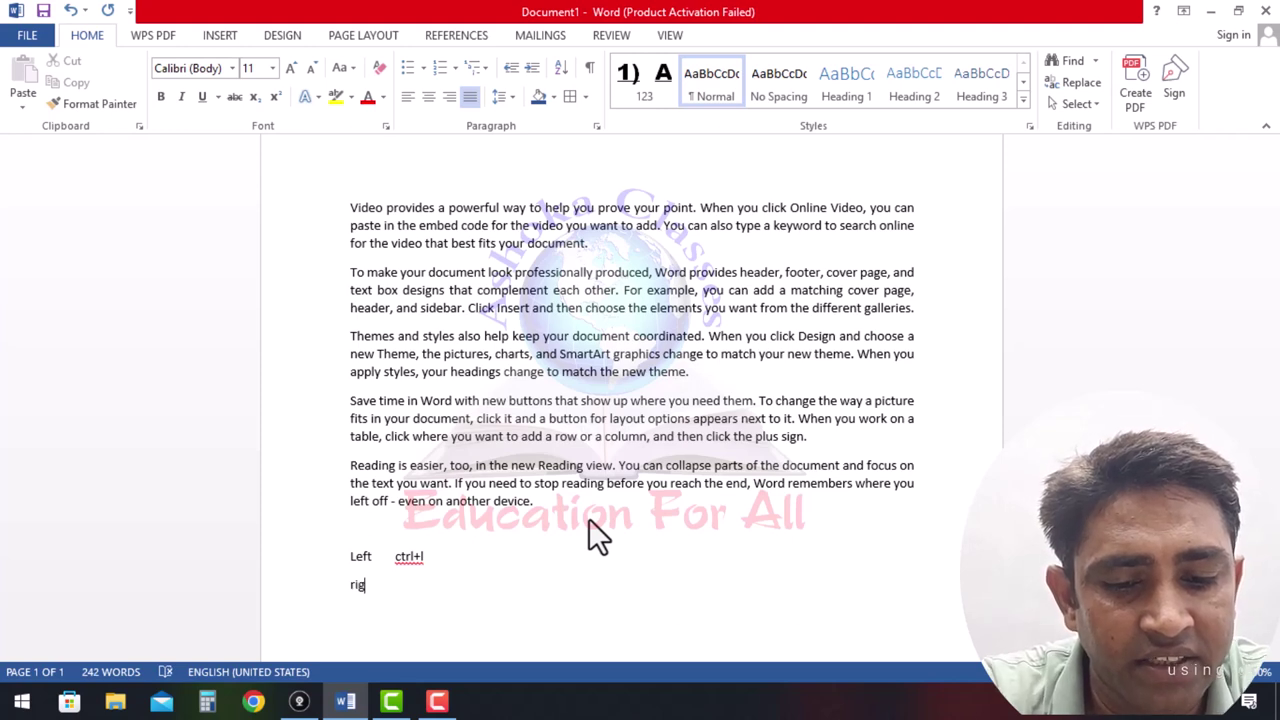
type("ht")
key("Tab")
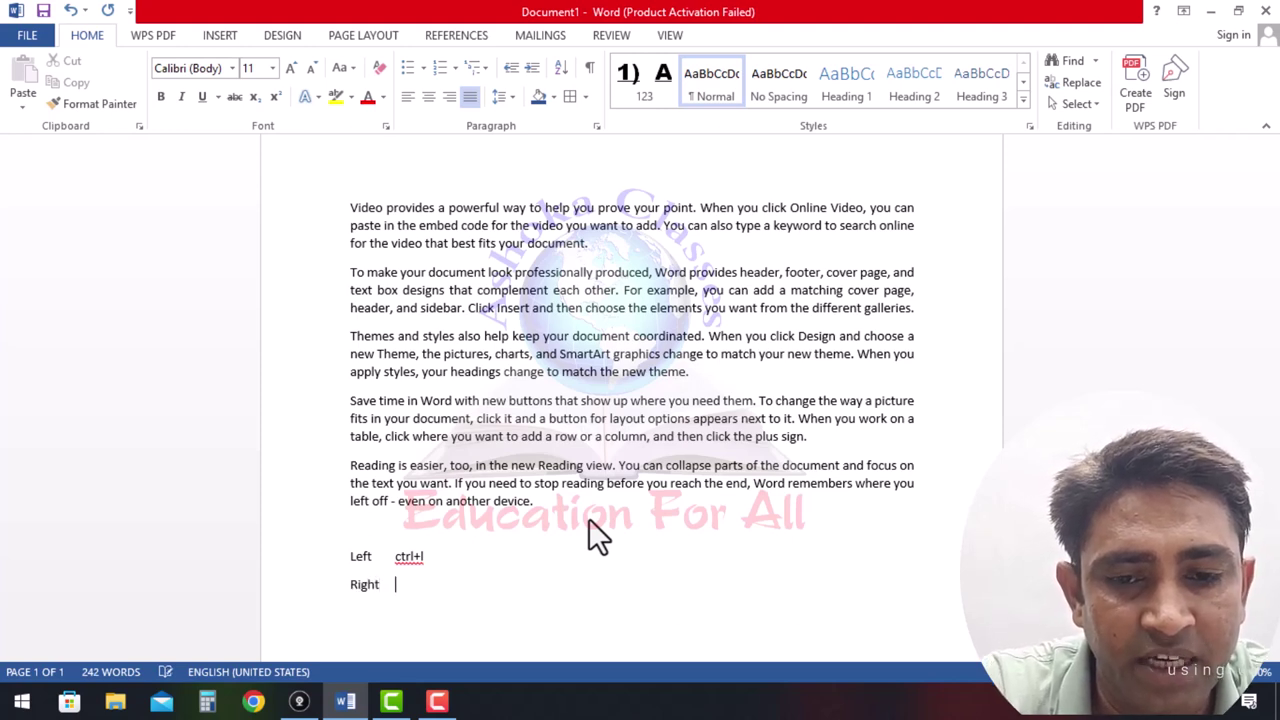
type("ctr")
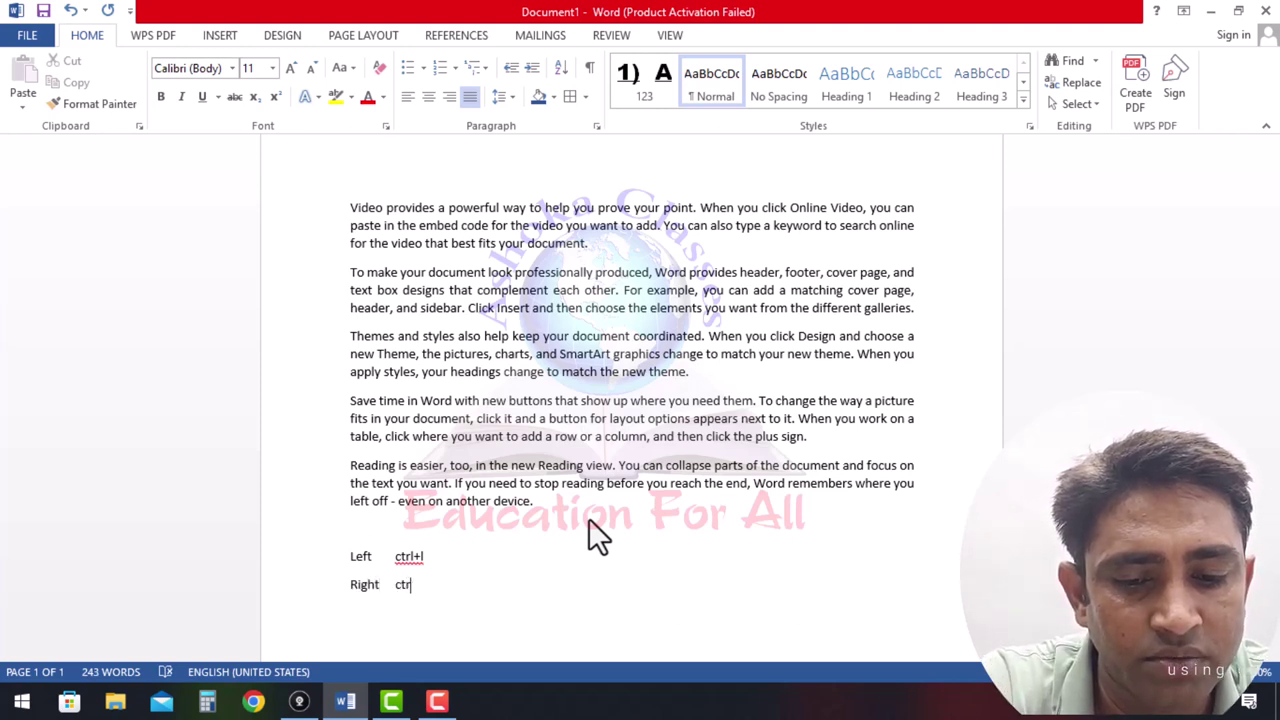
type("l")
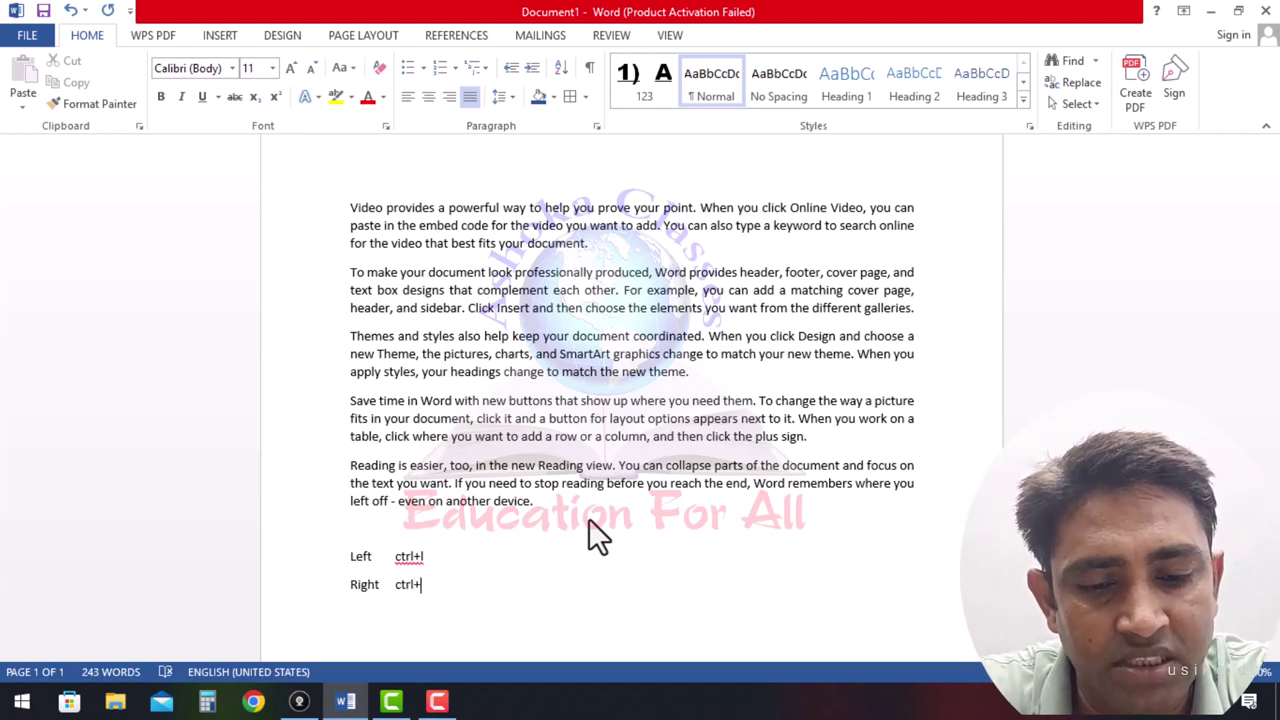
type("+r")
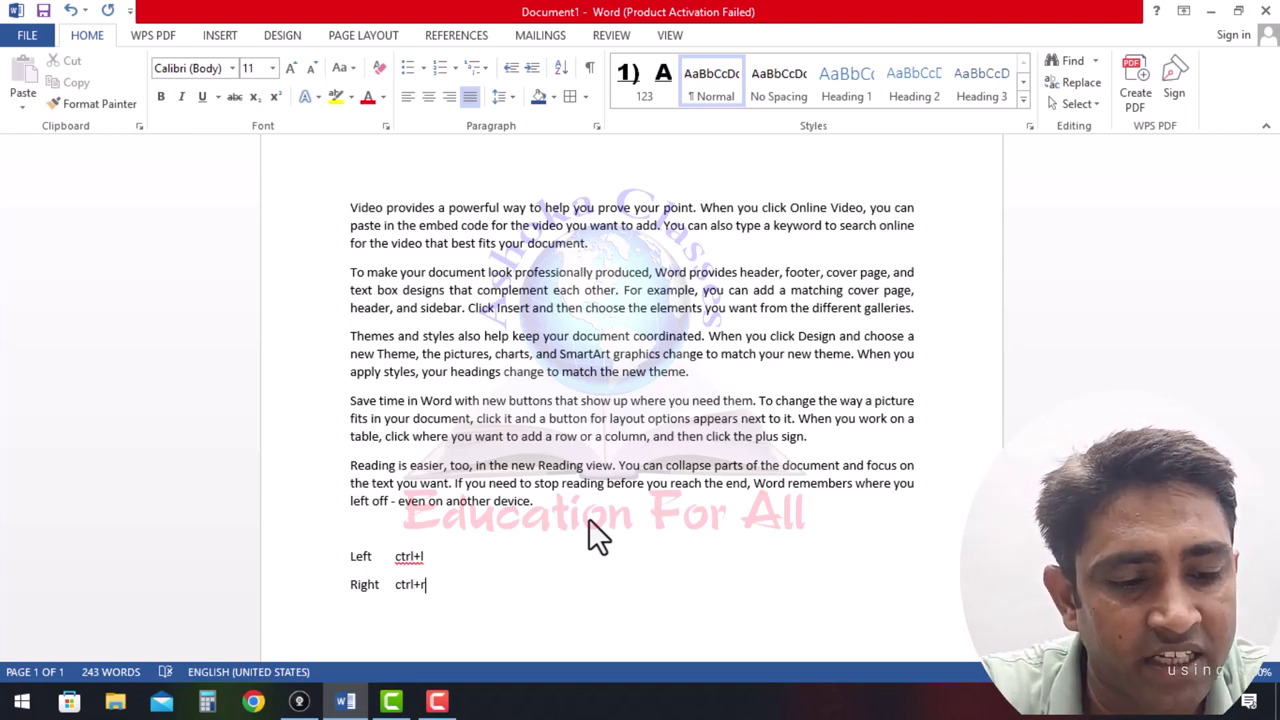
Add the lines 'Center ctrl+e' and 'Justify ctrl+j' beneath them.
key("Return")
type("ce")
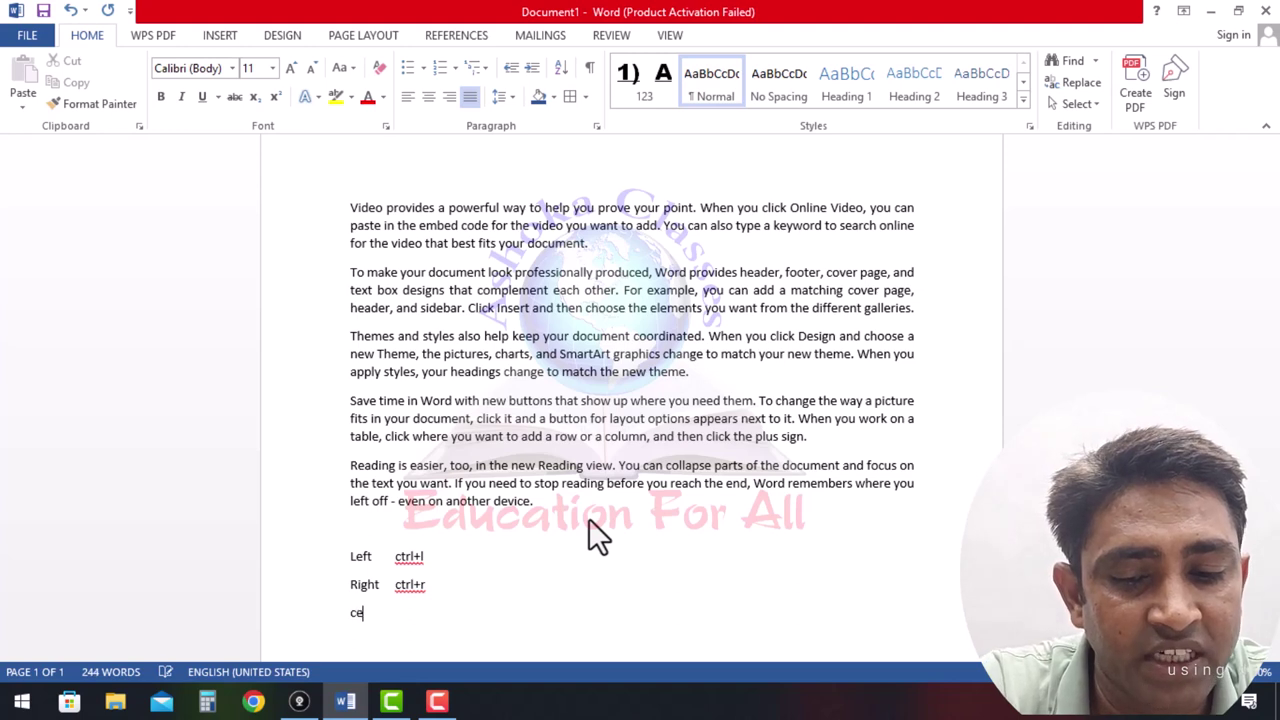
type("nt")
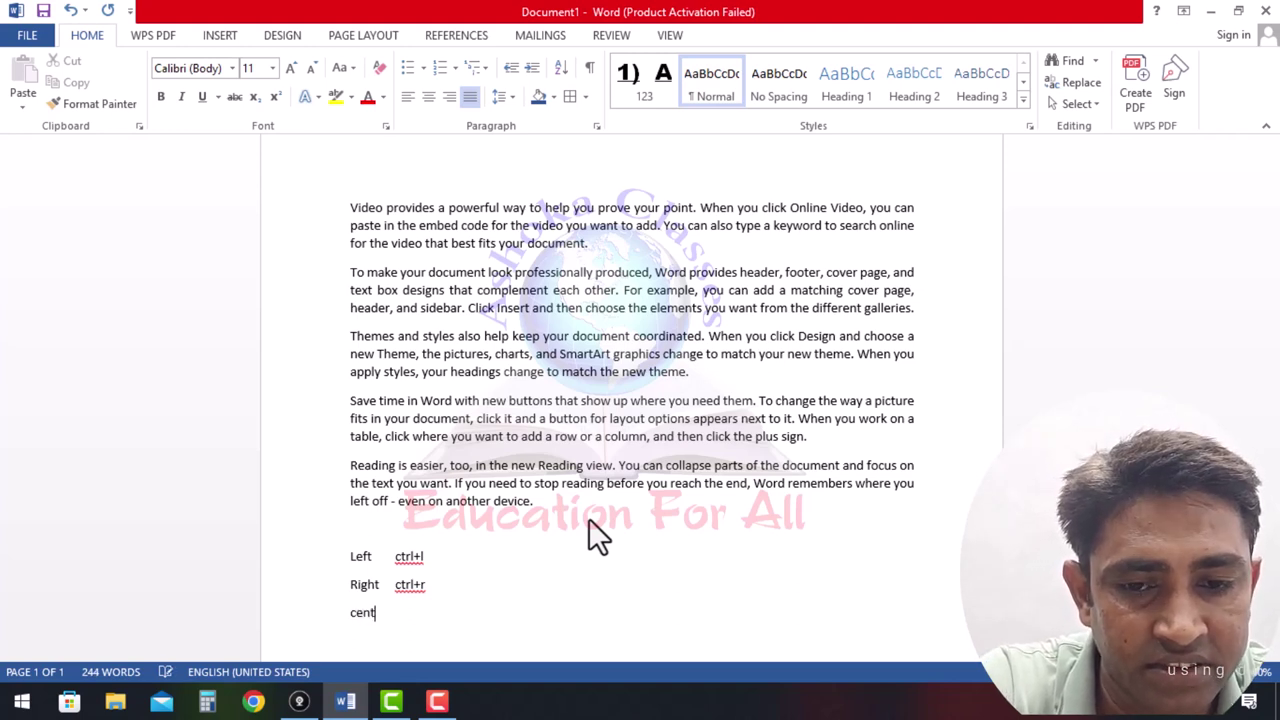
type("er ")
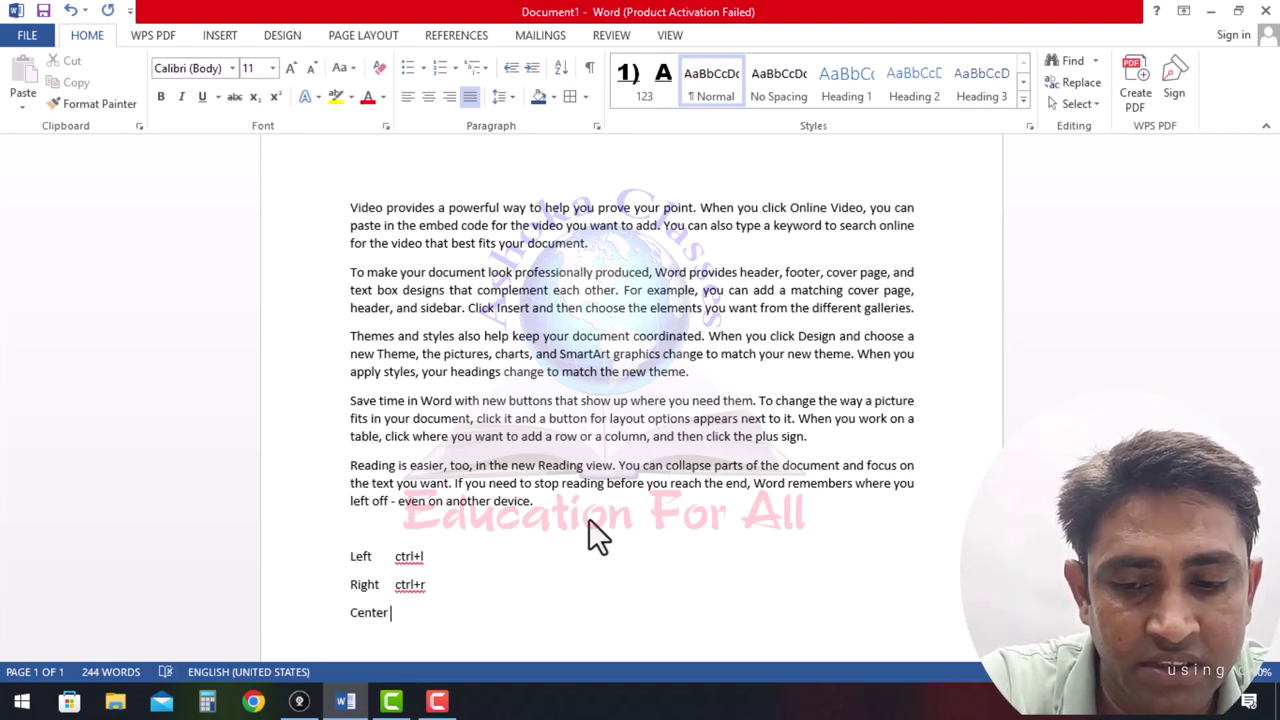
type("ctrl")
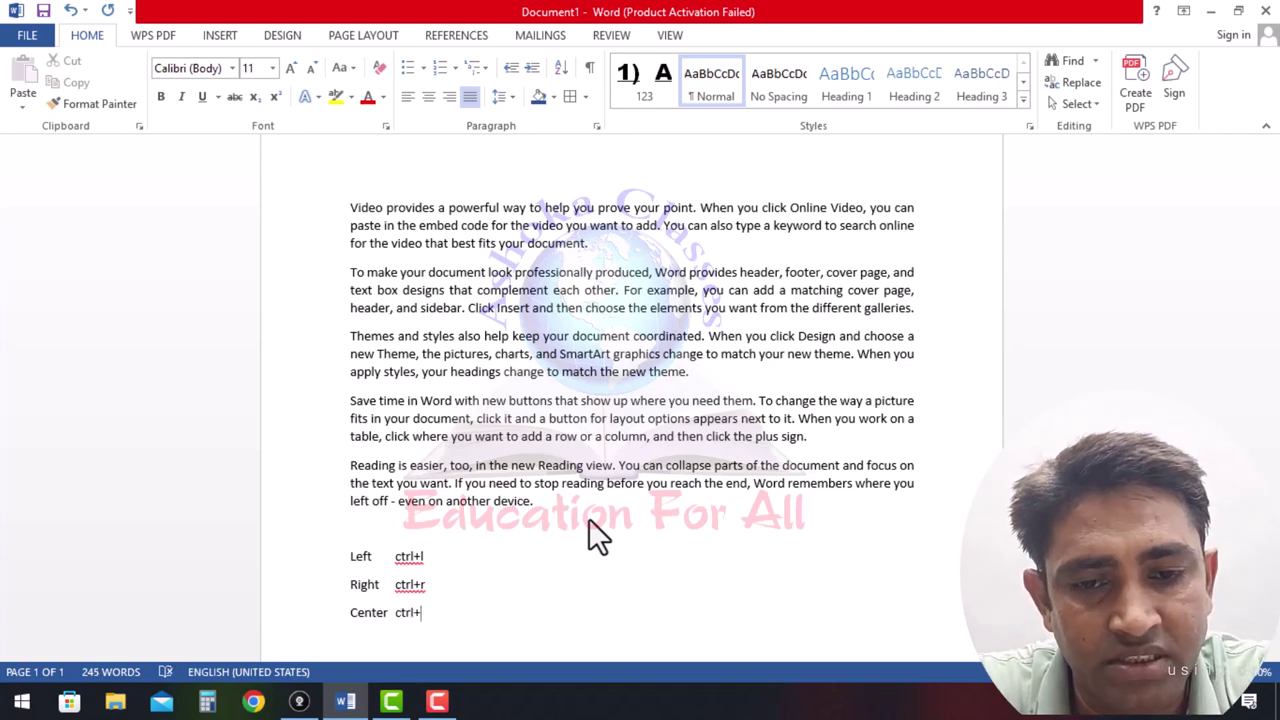
type("+e")
key("Return")
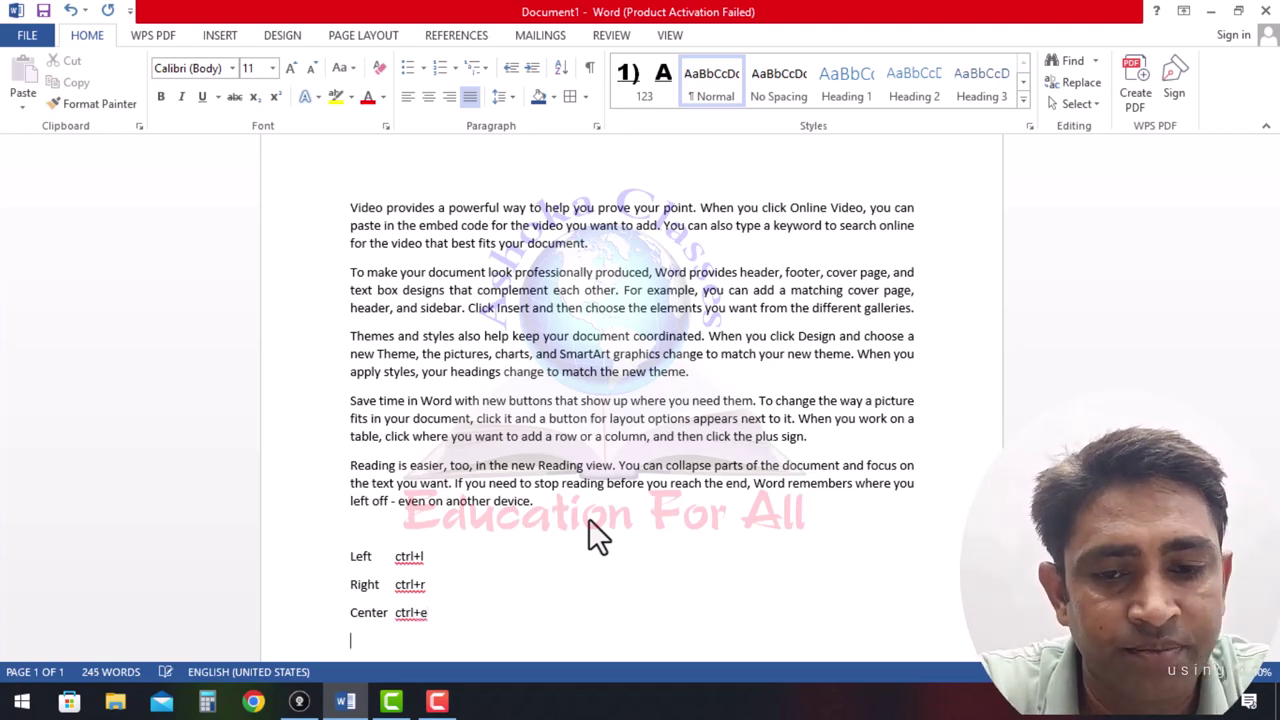
type("Justif")
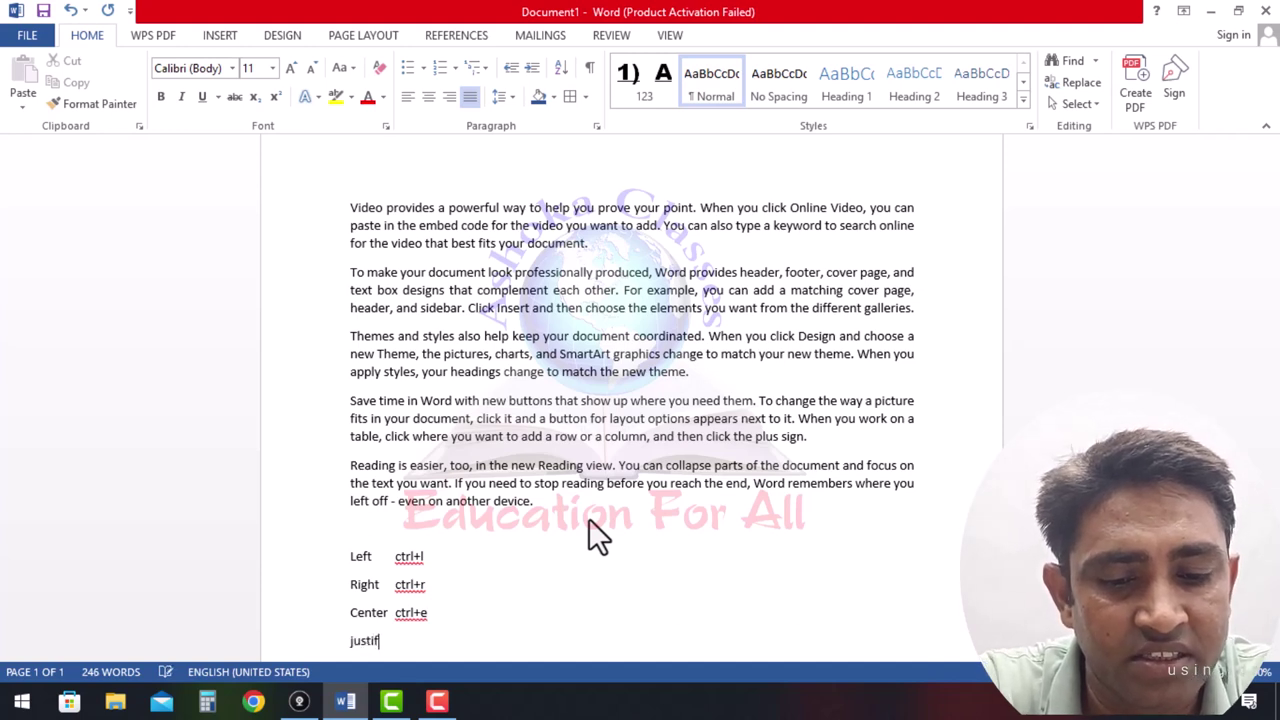
type("y")
key("Tab")
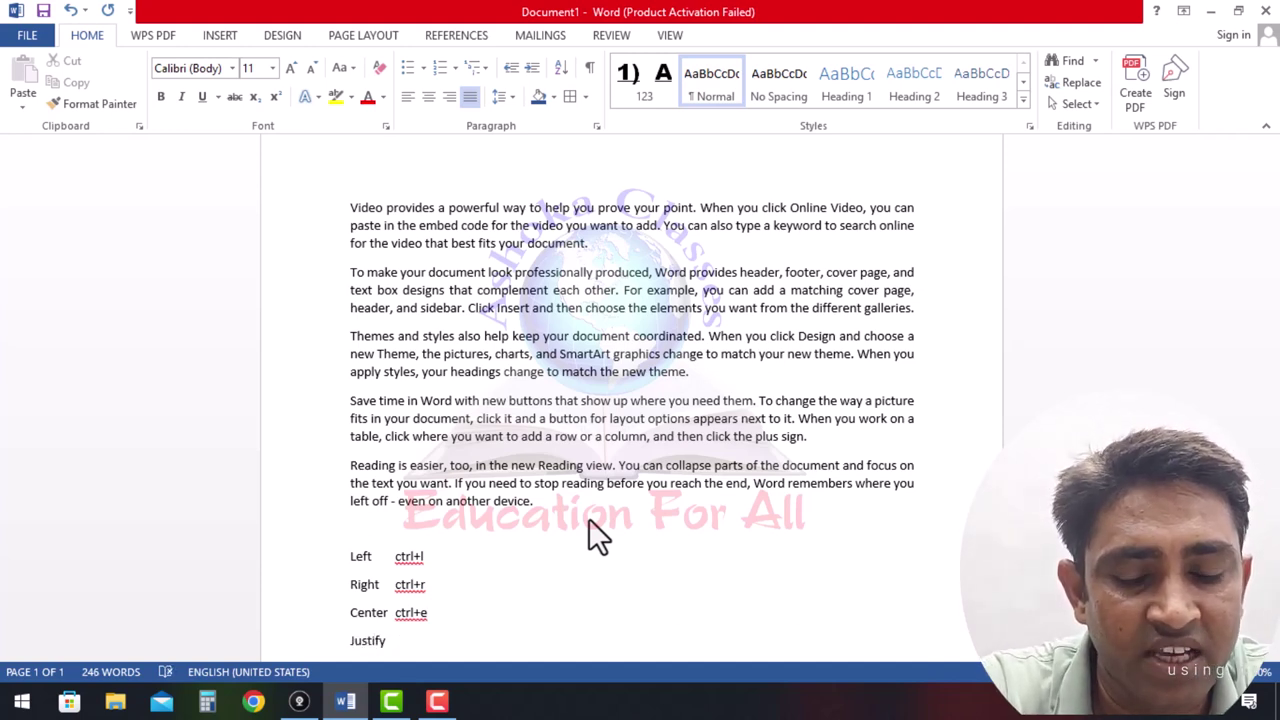
type("ctrl")
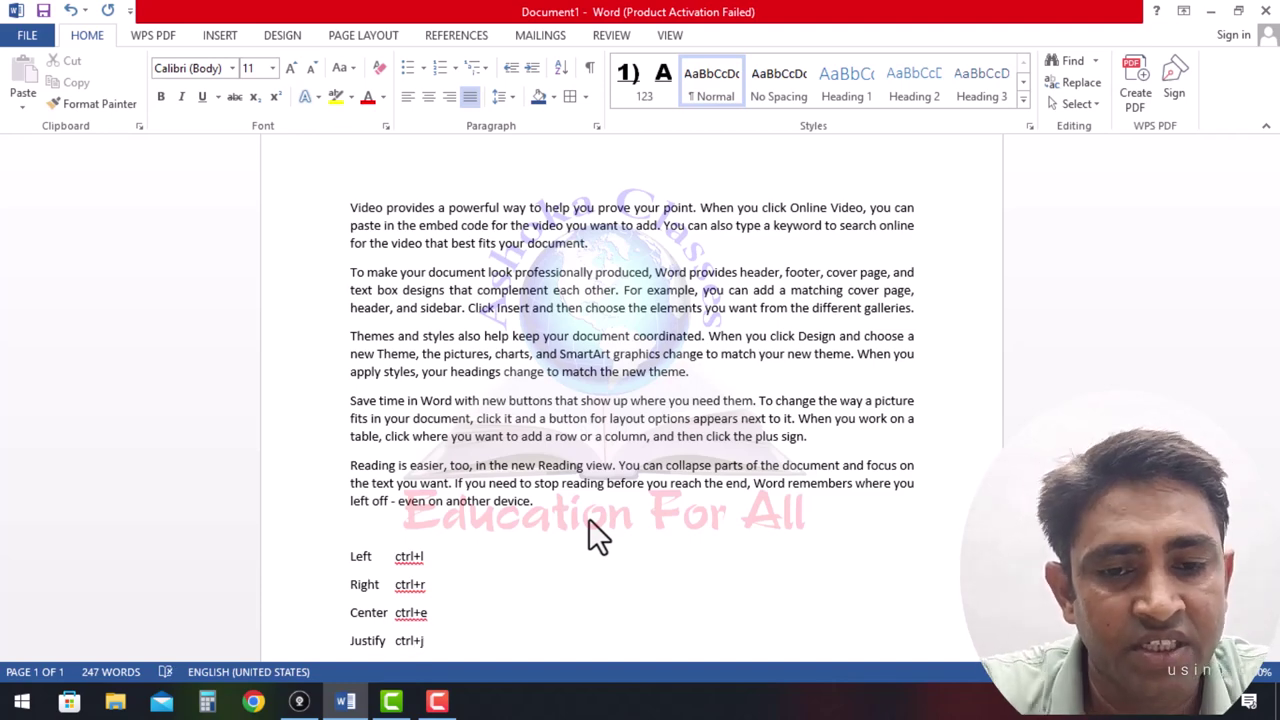
type("+j")
Set the Left/Right/Center/Justify shortcut lines to 22-point font size.
scroll(460, 550, "down", 2)
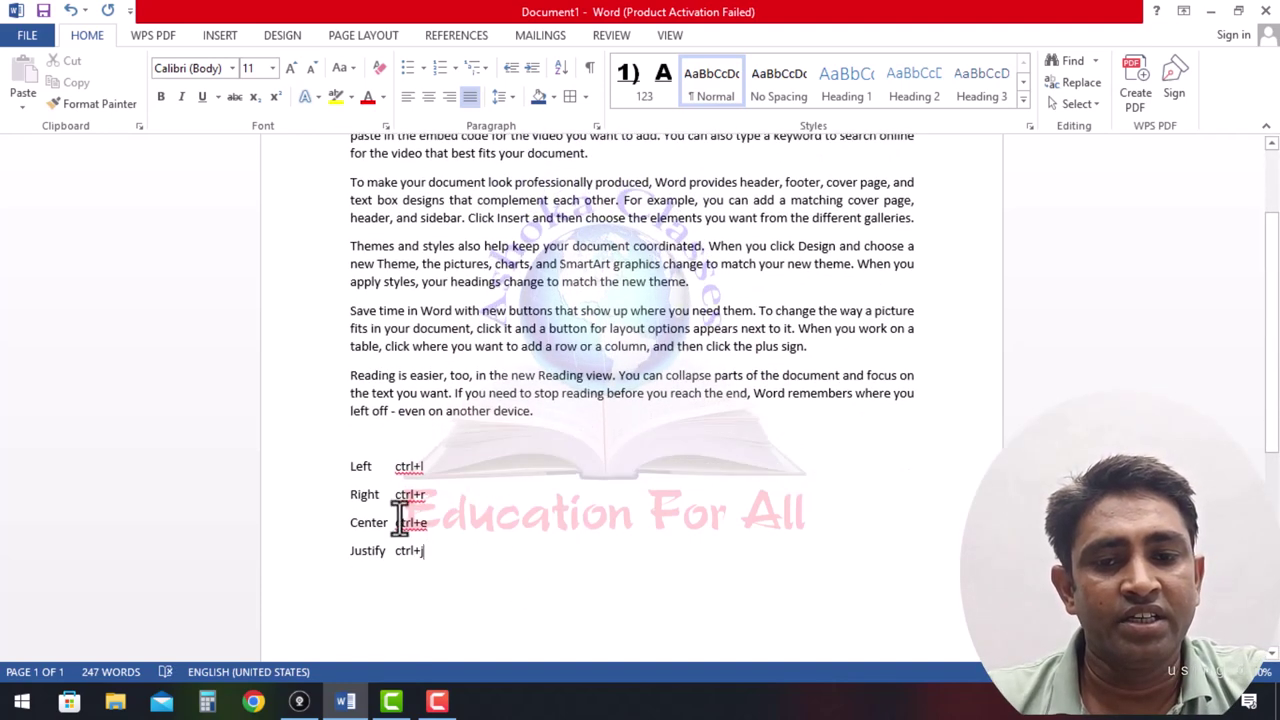
left_click_drag(350, 470, 466, 575)
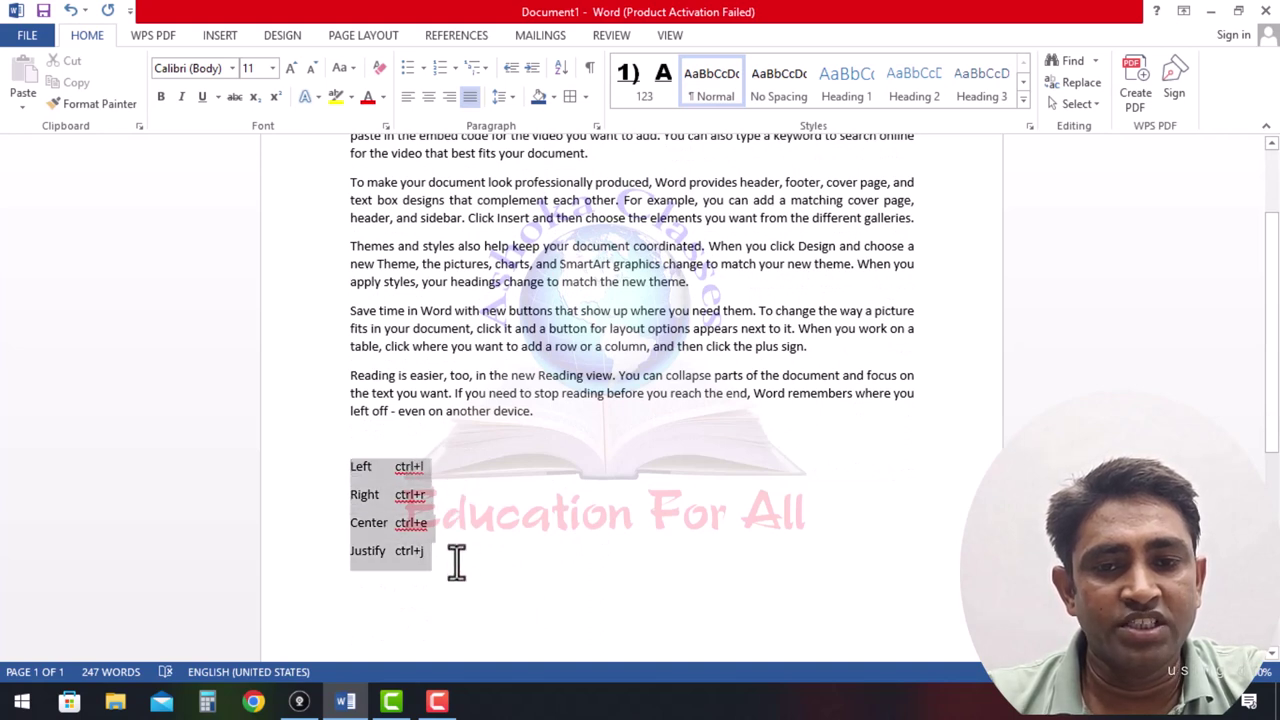
left_click(271, 68)
left_click(252, 251)
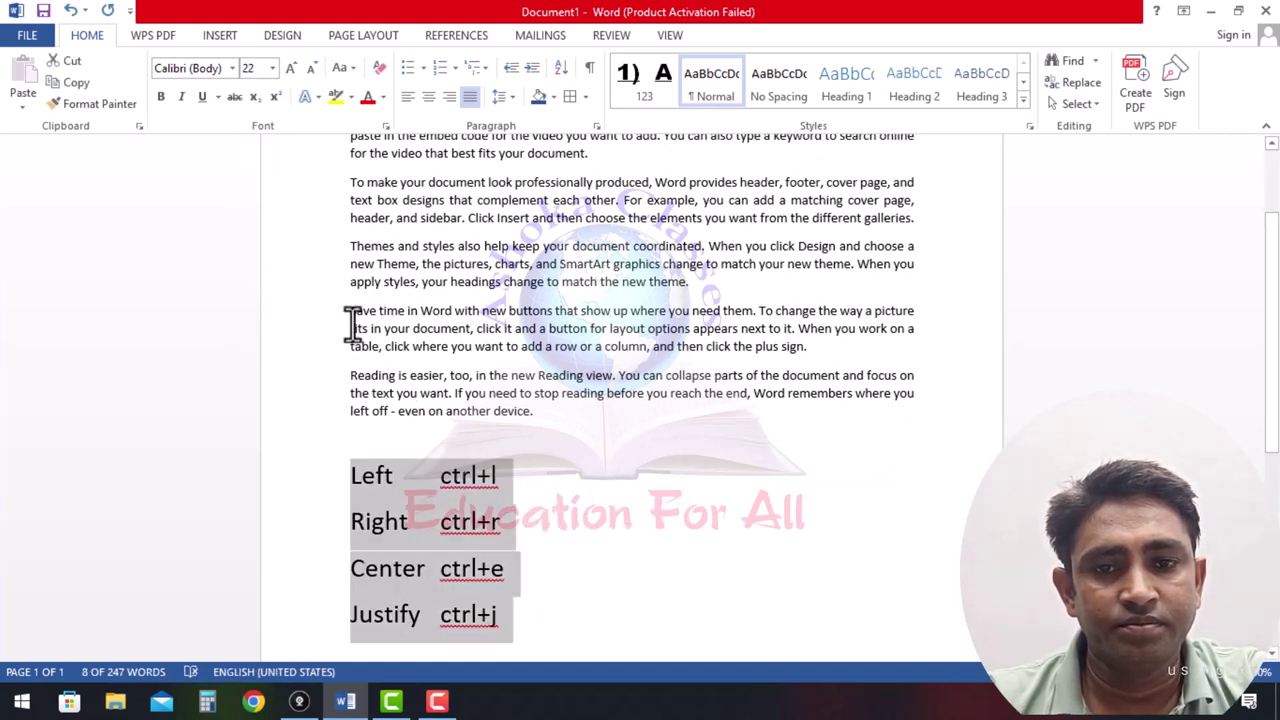
left_click(598, 516)
scroll(598, 516, "down", 1)
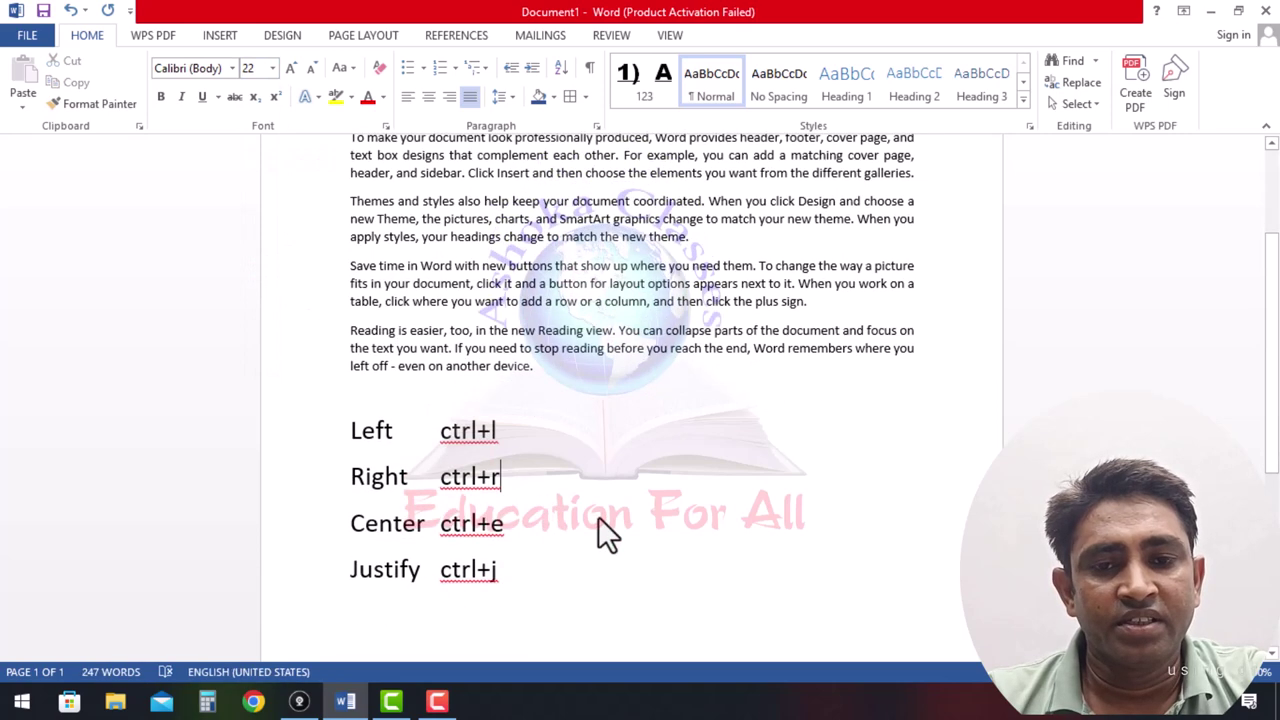
key("Down")
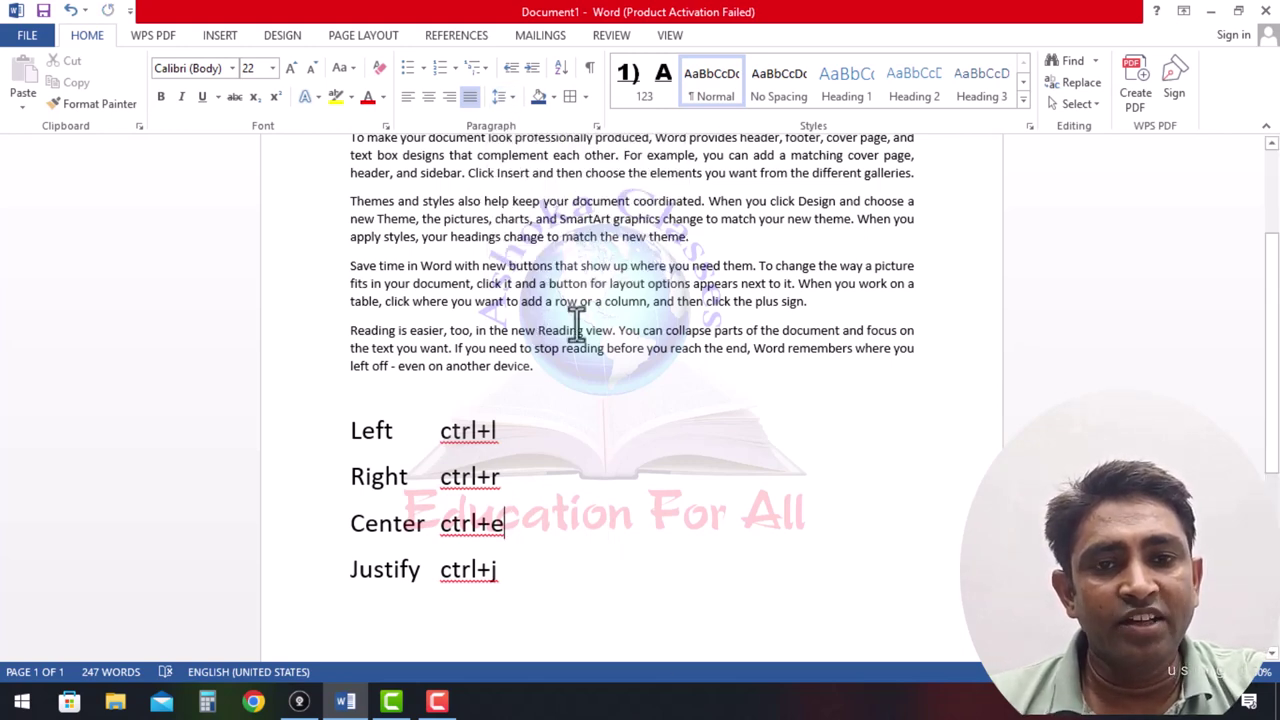
Give the first paragraph ('Video provides…') 1.15 line spacing.
scroll(575, 322, "up", 2)
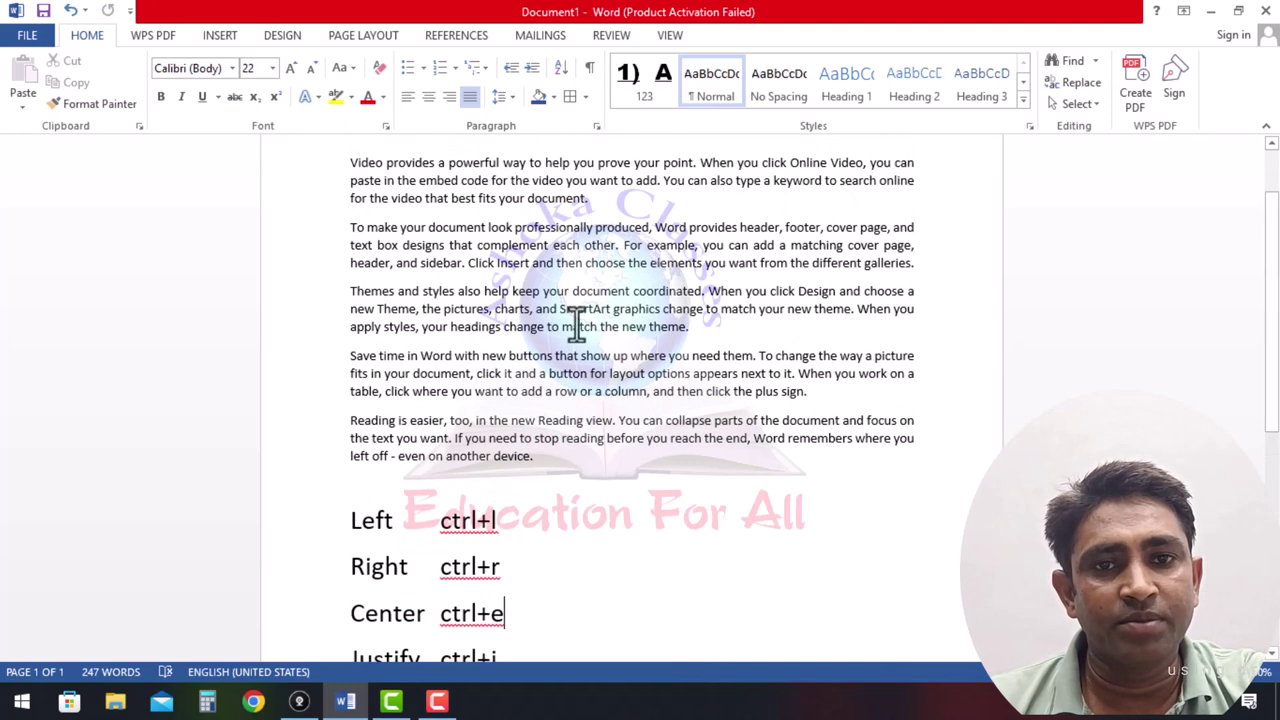
scroll(571, 323, "up", 1)
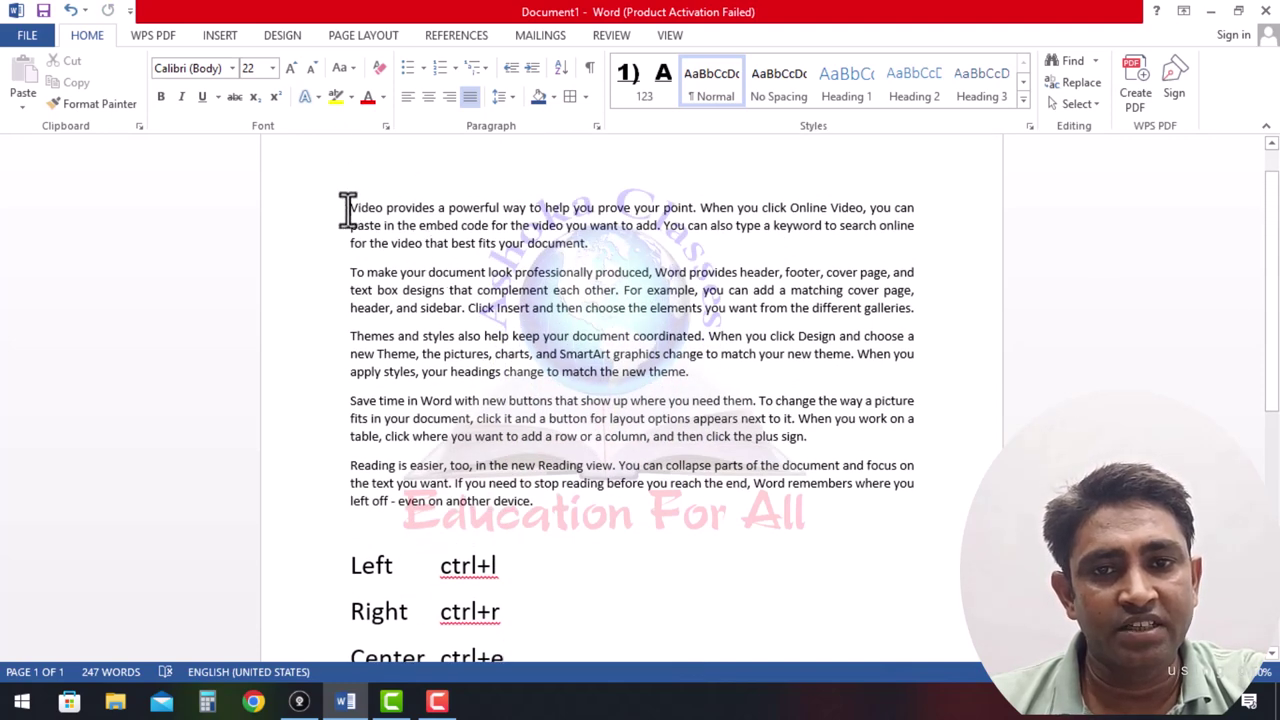
mouse_move(349, 212)
left_mouse_down()
mouse_move(500, 249)
mouse_move(595, 243)
left_mouse_up()
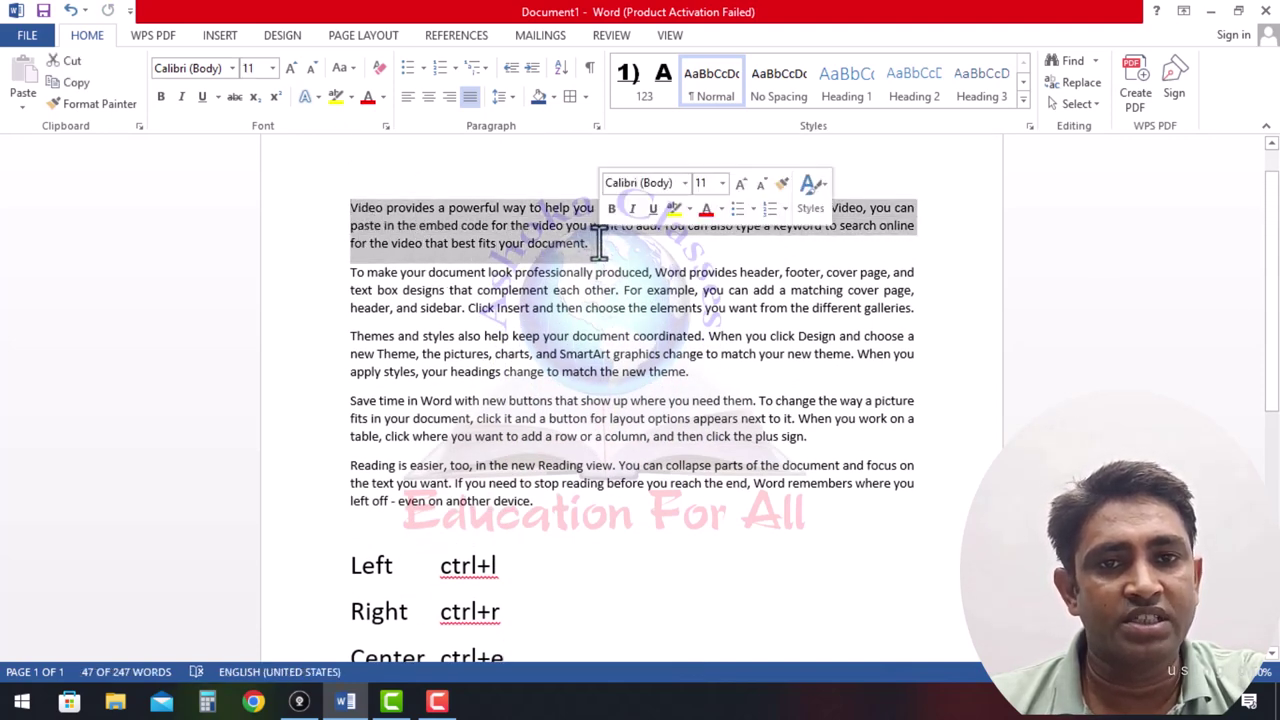
left_click(513, 97)
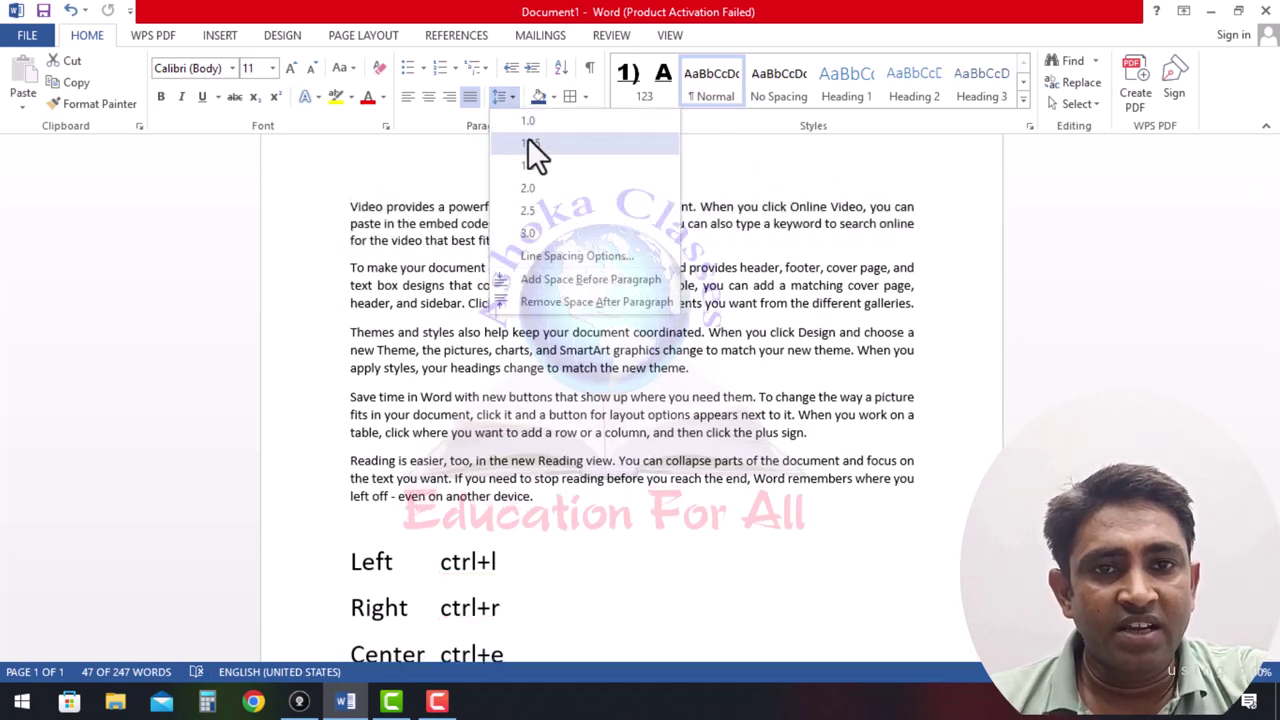
left_click(530, 146)
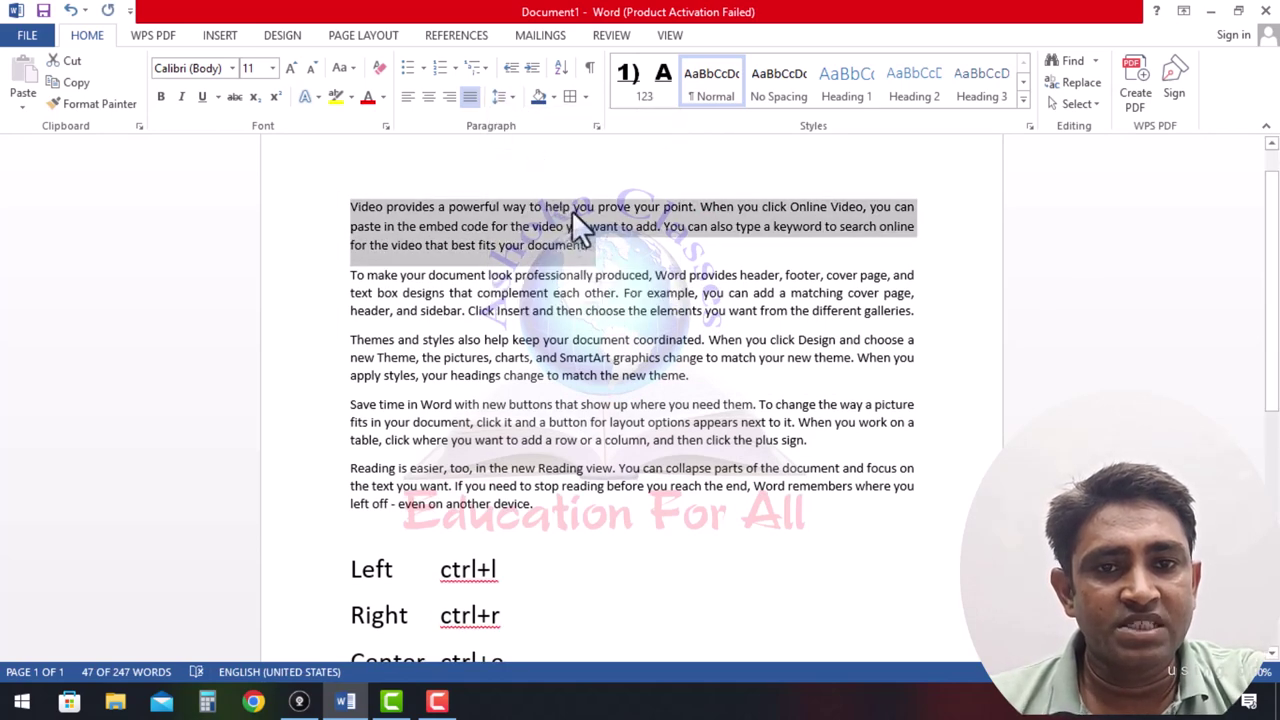
left_click(625, 282)
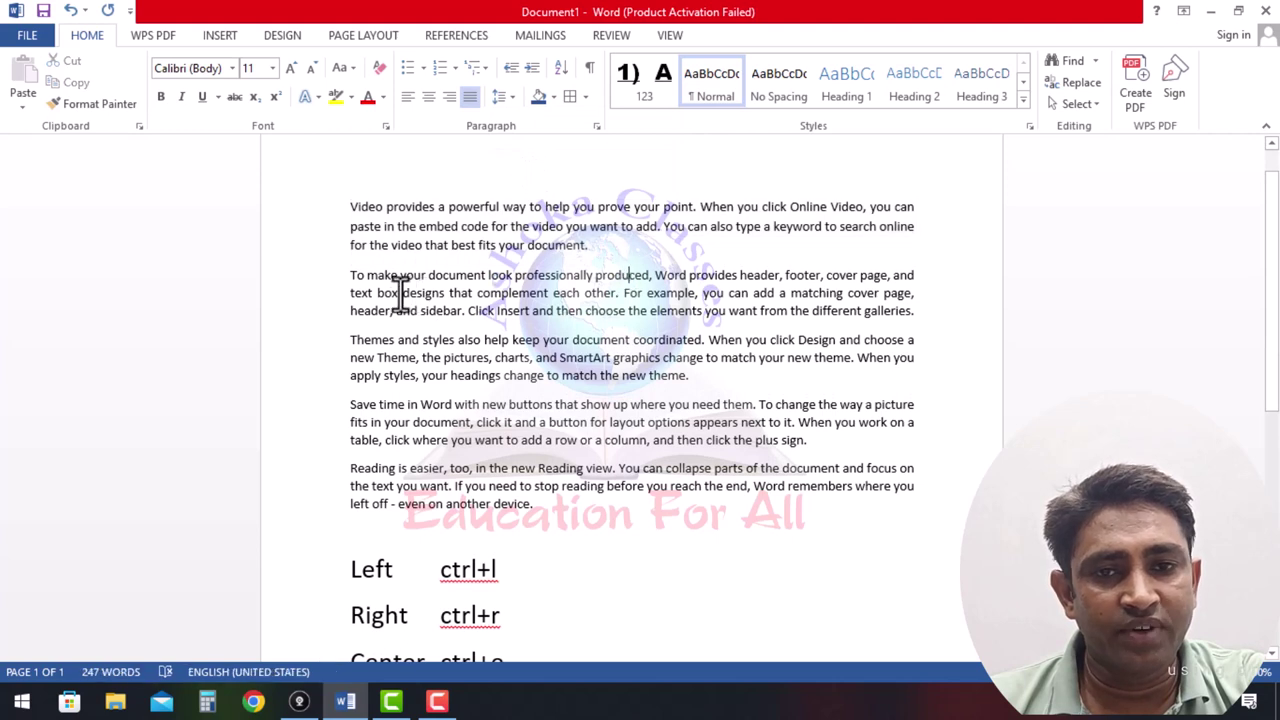
Double-space the 'To make your document' paragraph and triple-space 'Themes and styles'.
left_click_drag(350, 276, 918, 318)
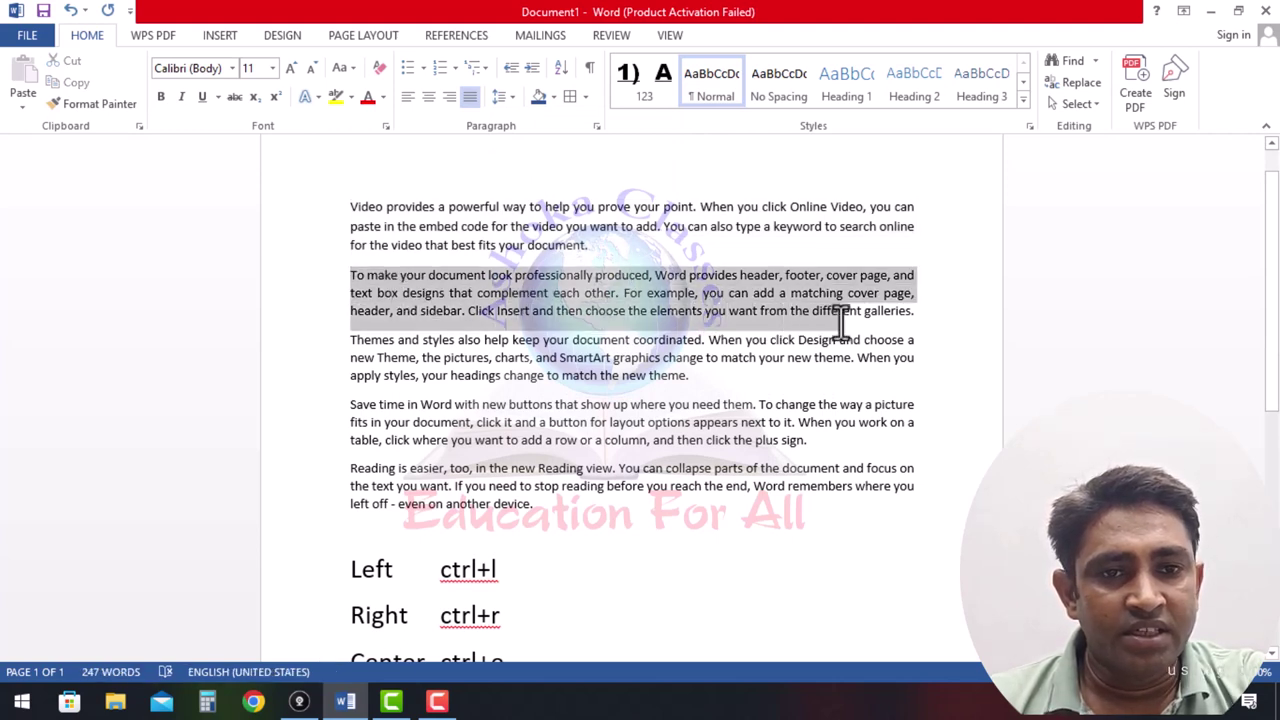
left_click(503, 96)
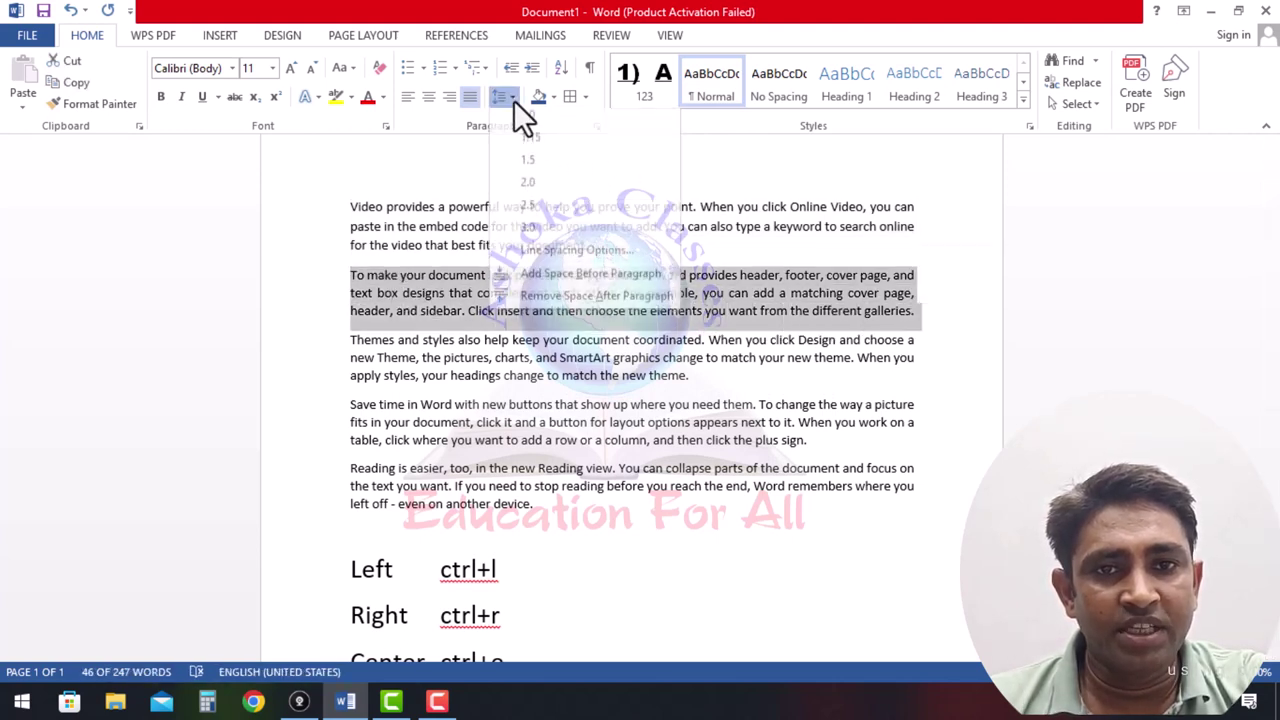
left_click(528, 189)
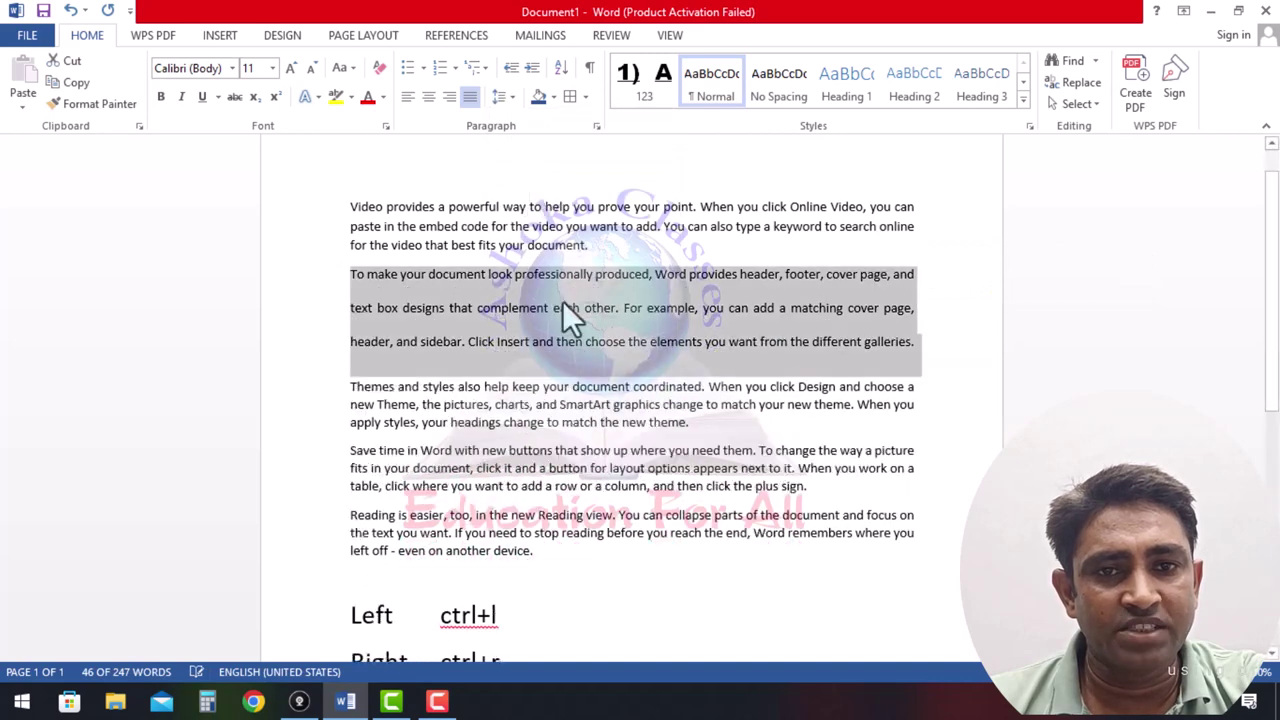
left_click(595, 403)
left_click_drag(350, 386, 708, 423)
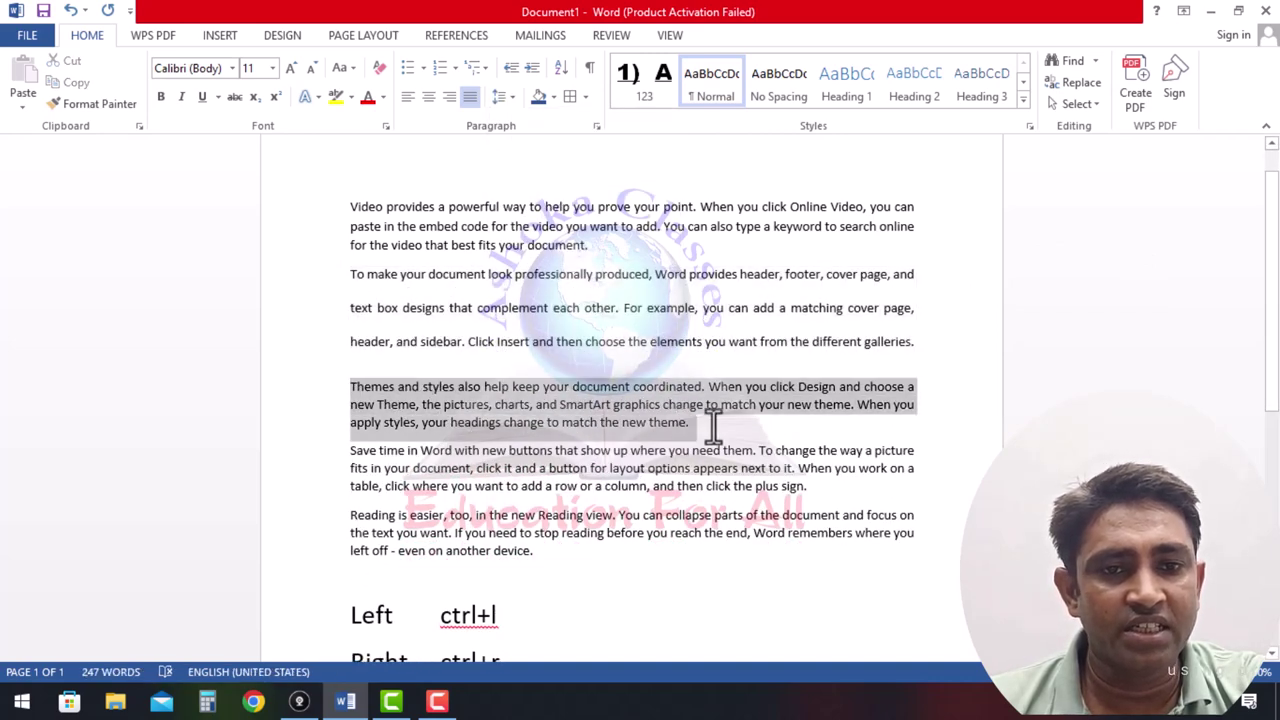
left_click(508, 98)
left_click(532, 230)
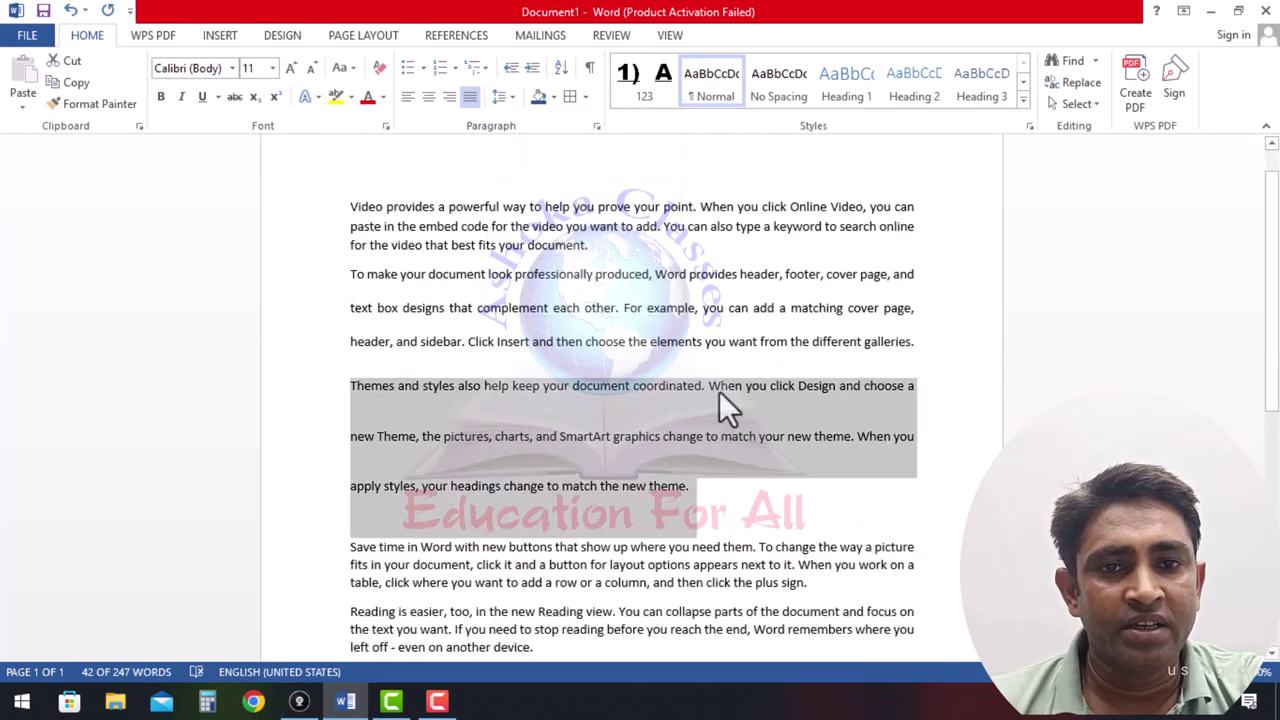
left_click(815, 491)
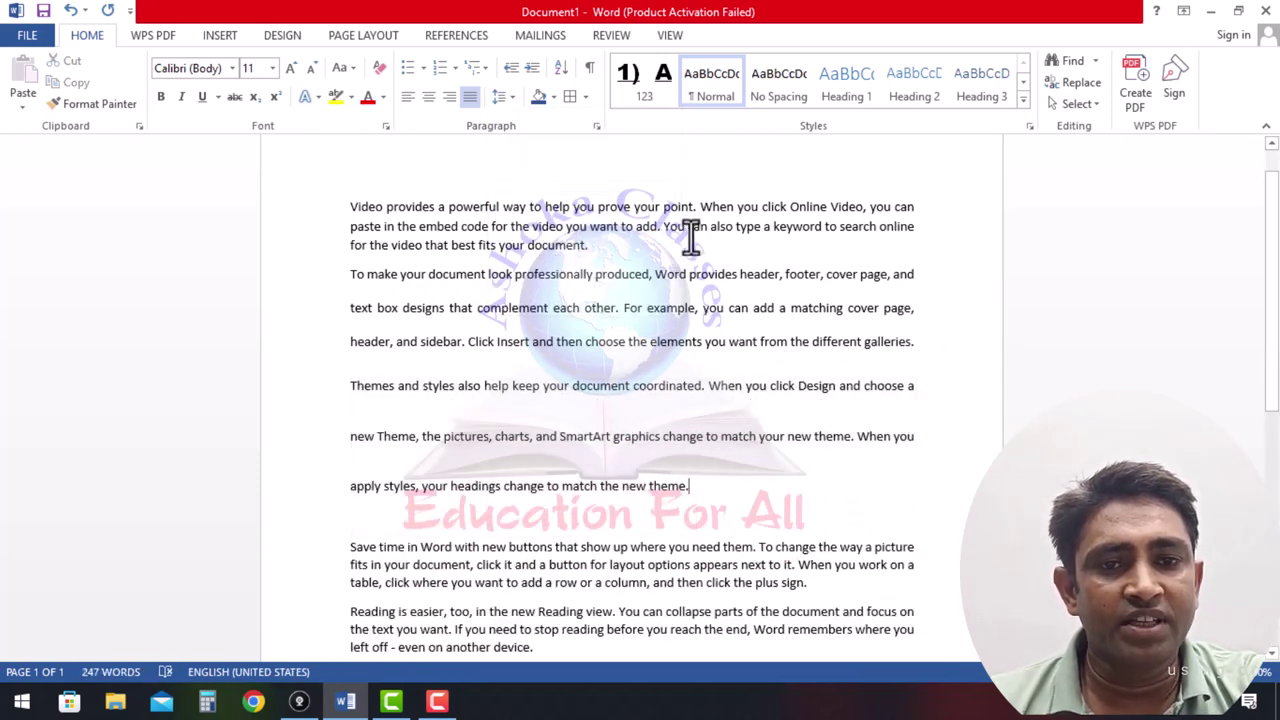
Select each of the three paragraphs in turn to compare their new line spacing.
left_click_drag(349, 206, 538, 252)
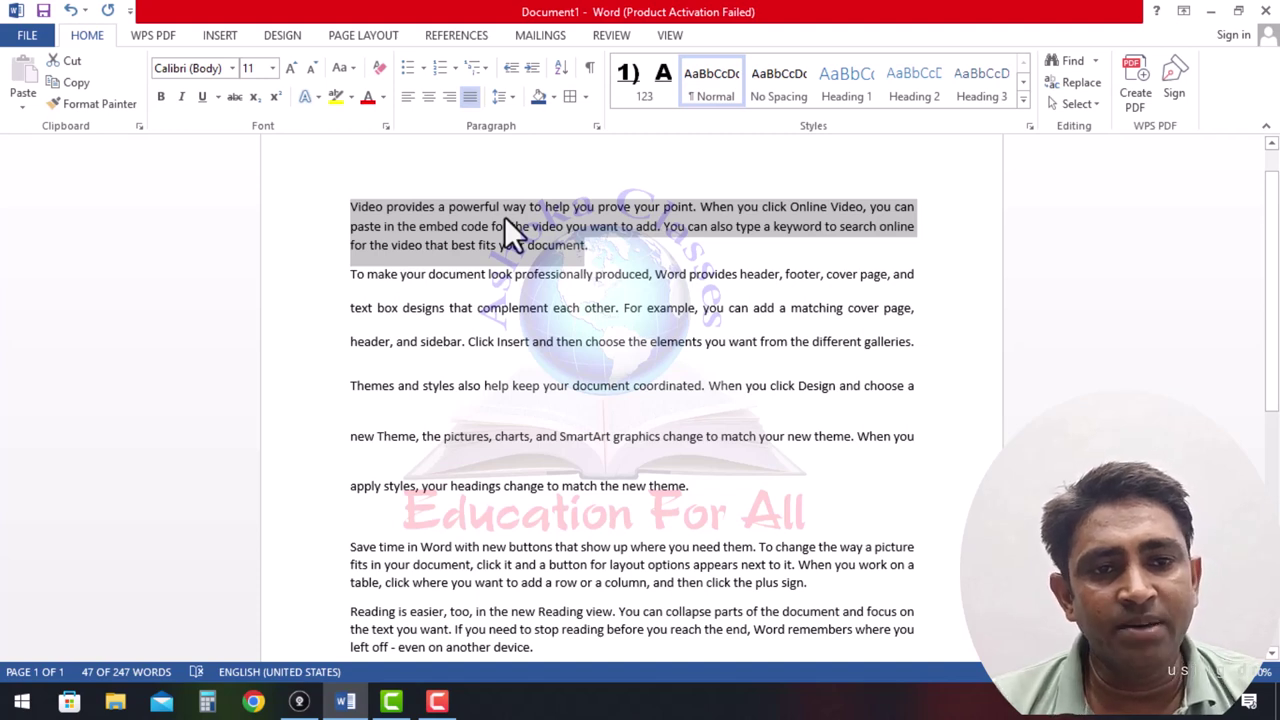
left_click(540, 368)
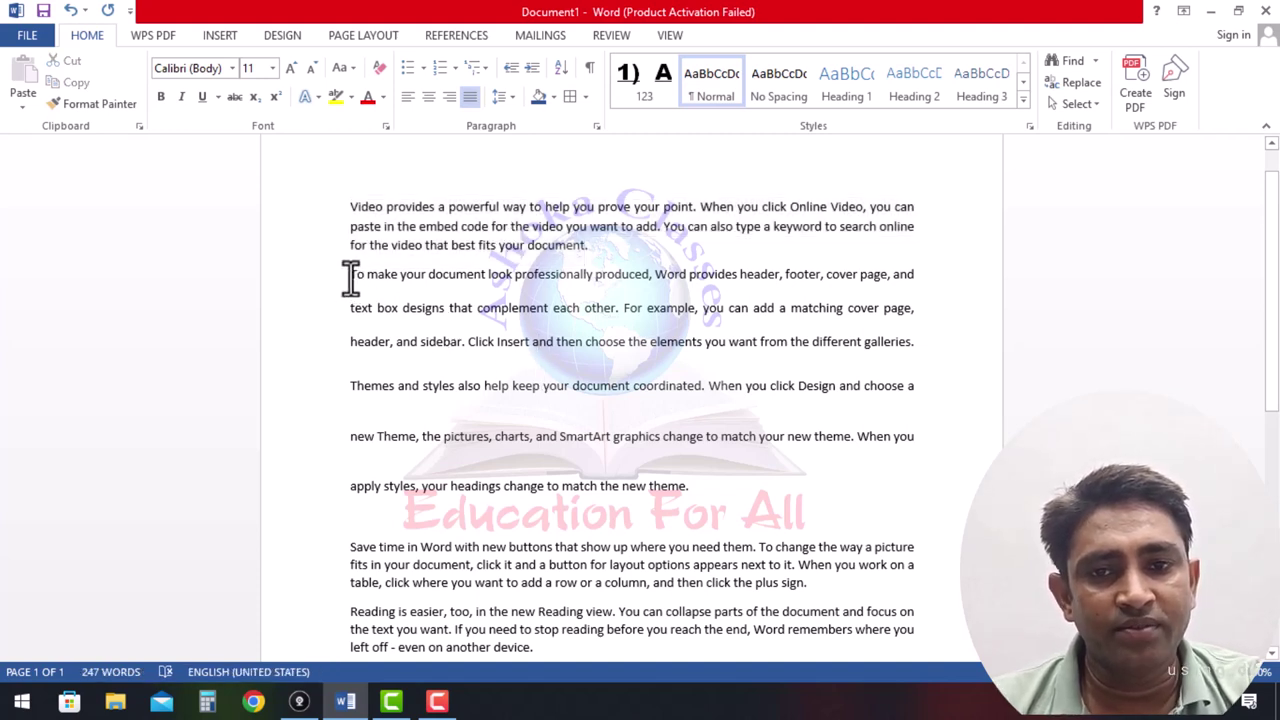
left_click_drag(350, 278, 907, 348)
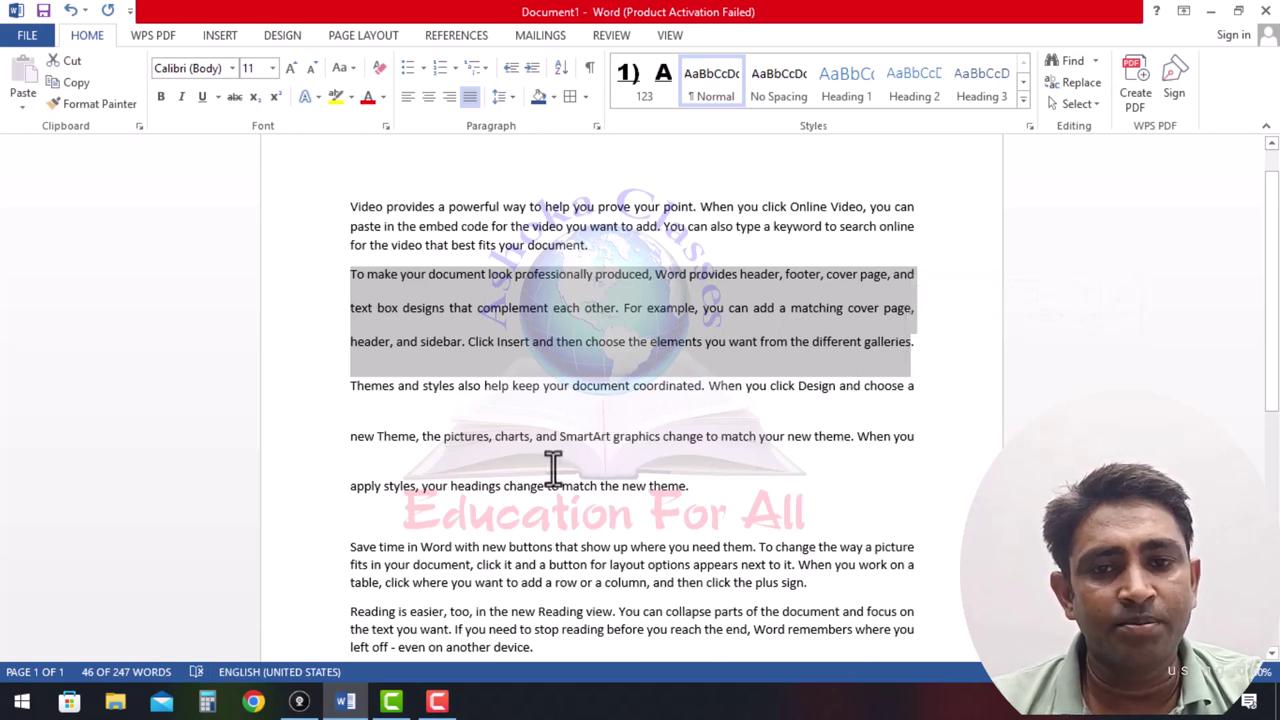
scroll(553, 450, "down", 1)
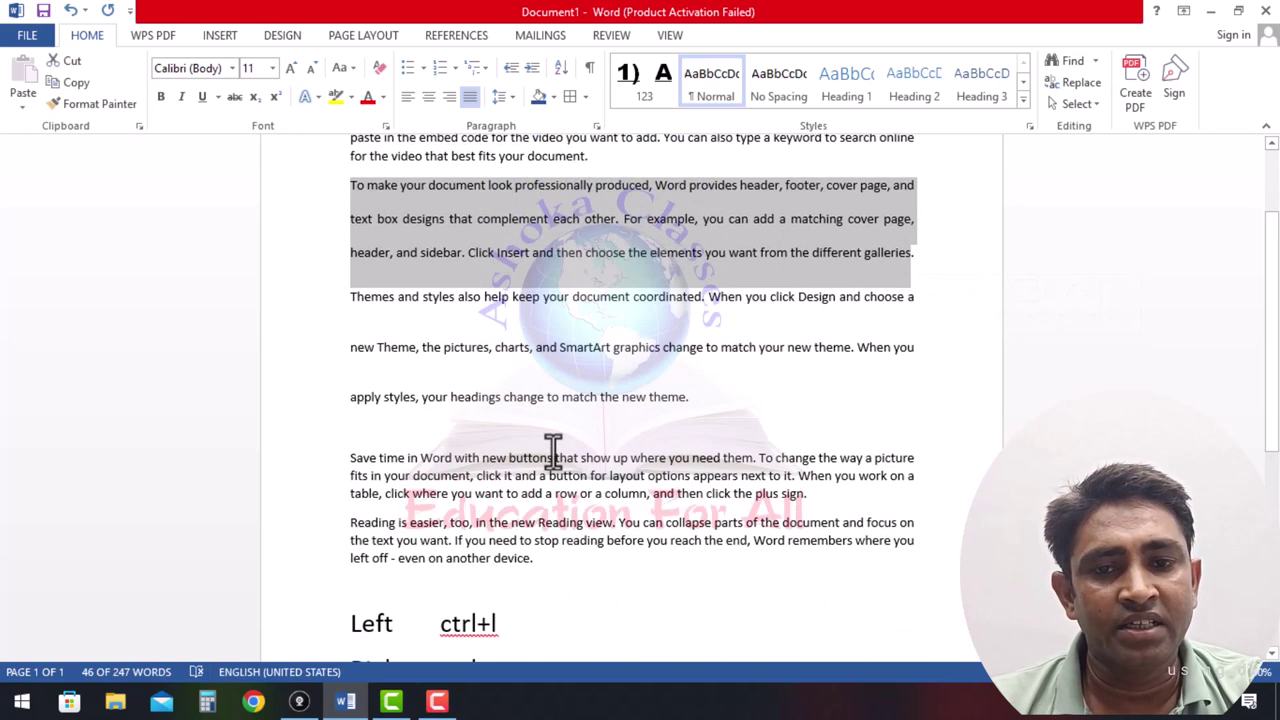
left_click(766, 420)
left_click_drag(350, 295, 707, 403)
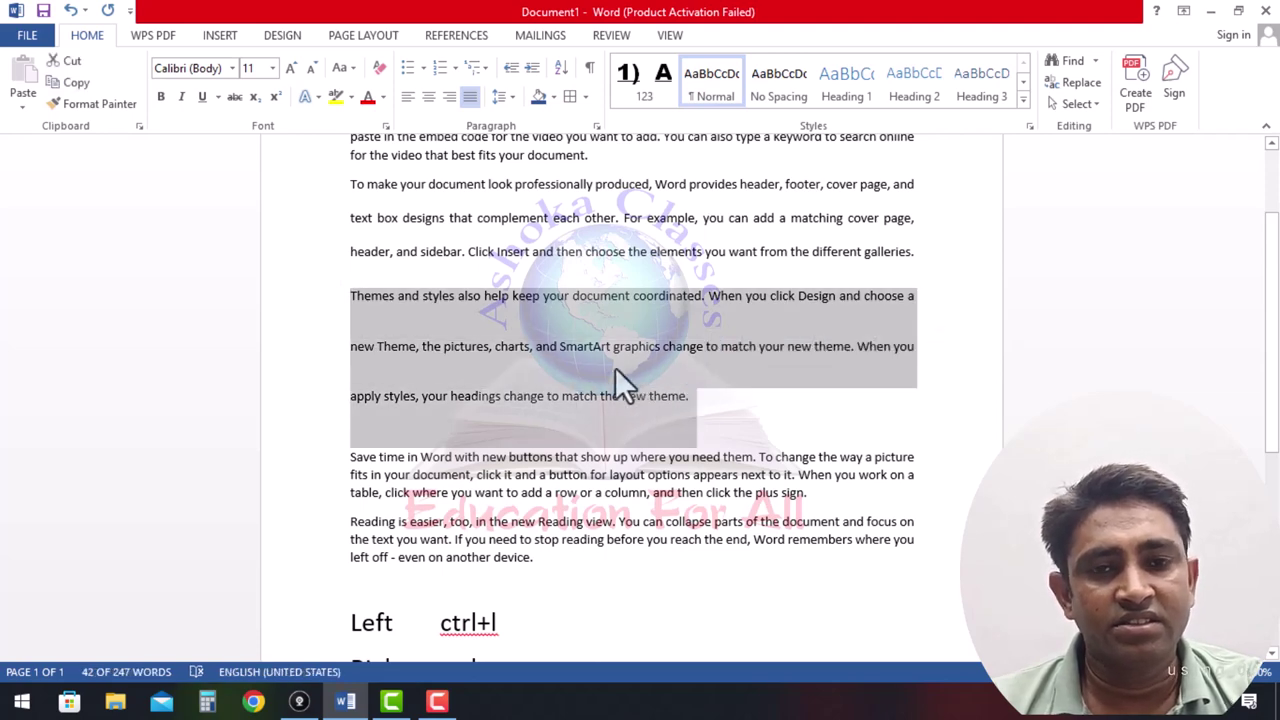
scroll(546, 349, "up", 2)
left_click(556, 330)
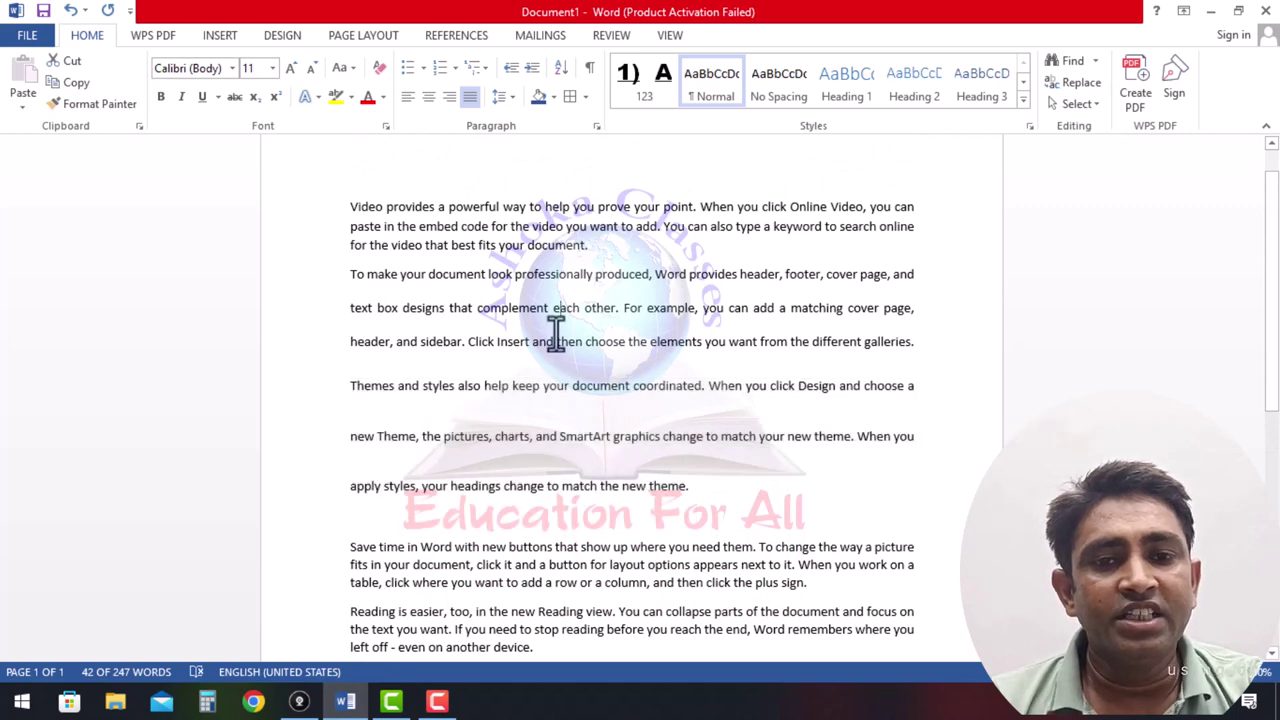
scroll(556, 335, "down", 2)
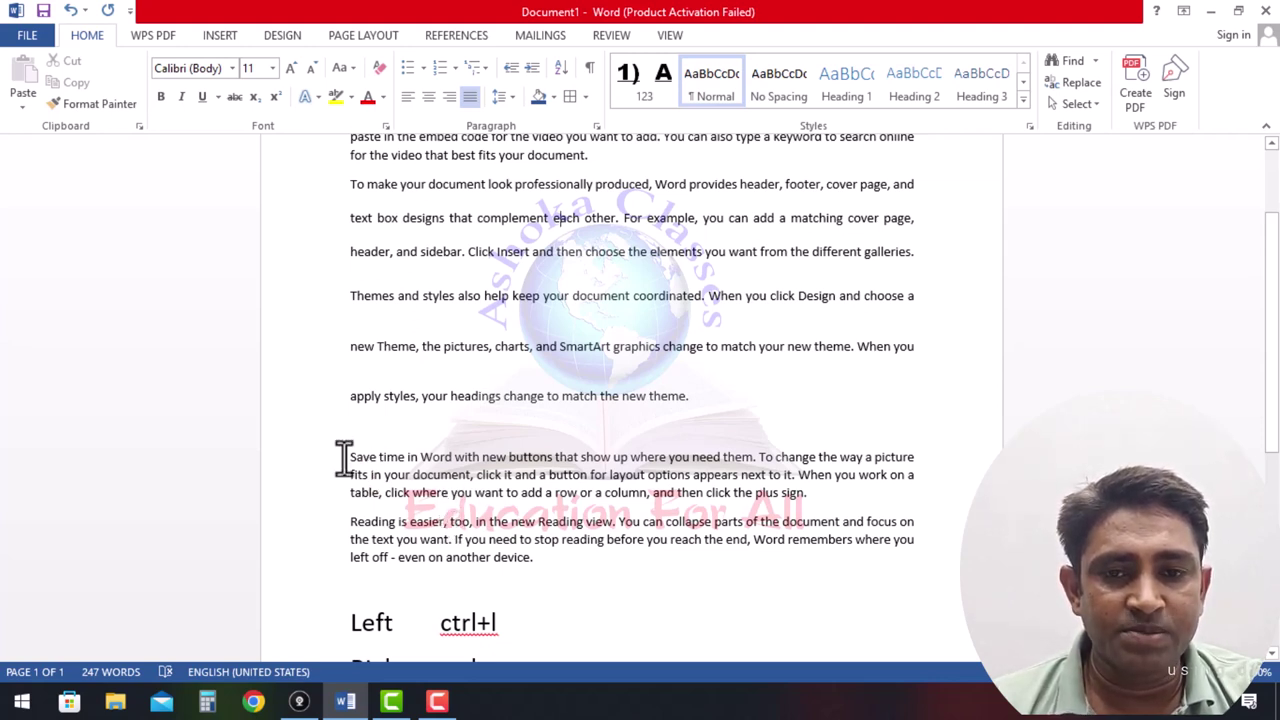
Try adding space before and removing then restoring space after on the last two paragraphs.
left_click_drag(344, 458, 543, 563)
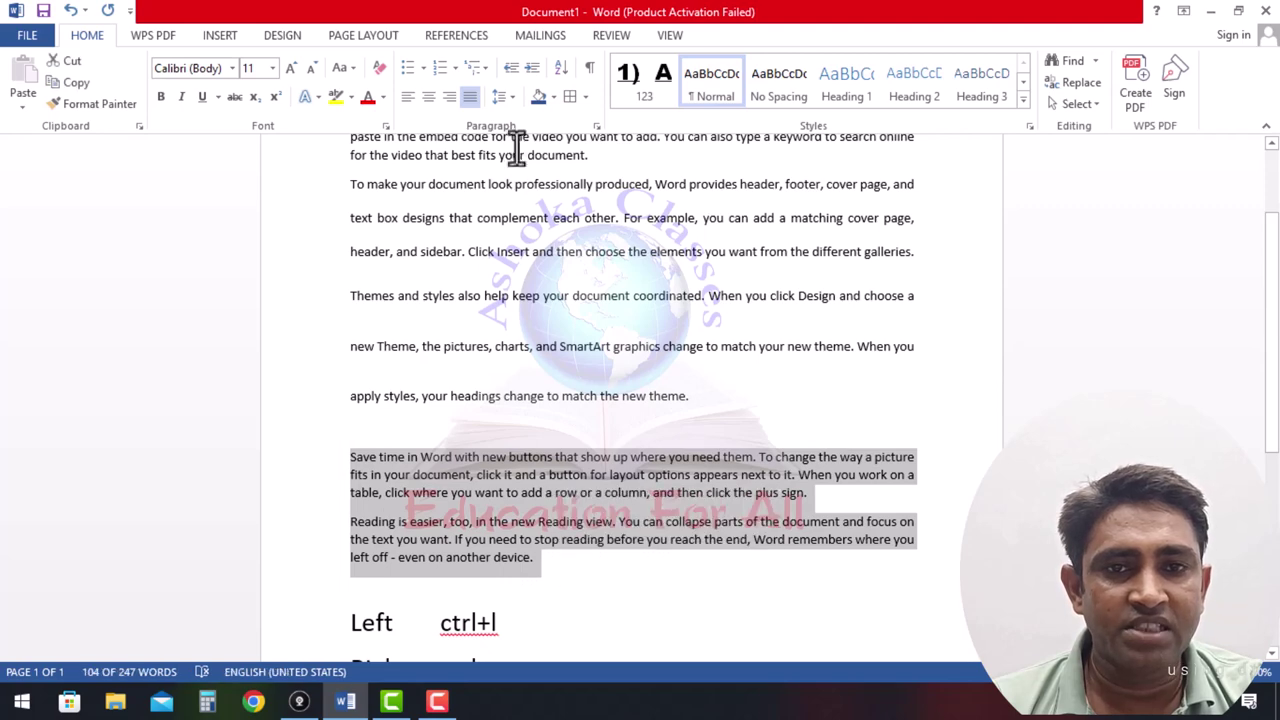
left_click(508, 97)
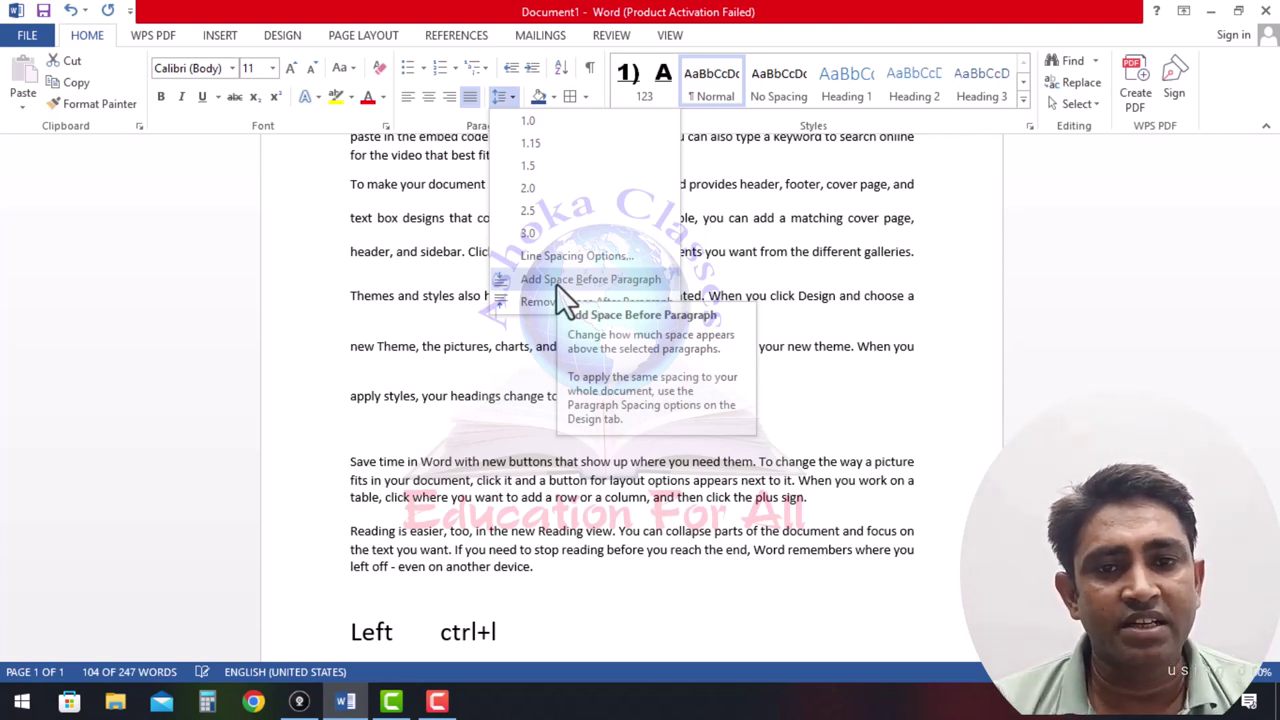
left_click(556, 283)
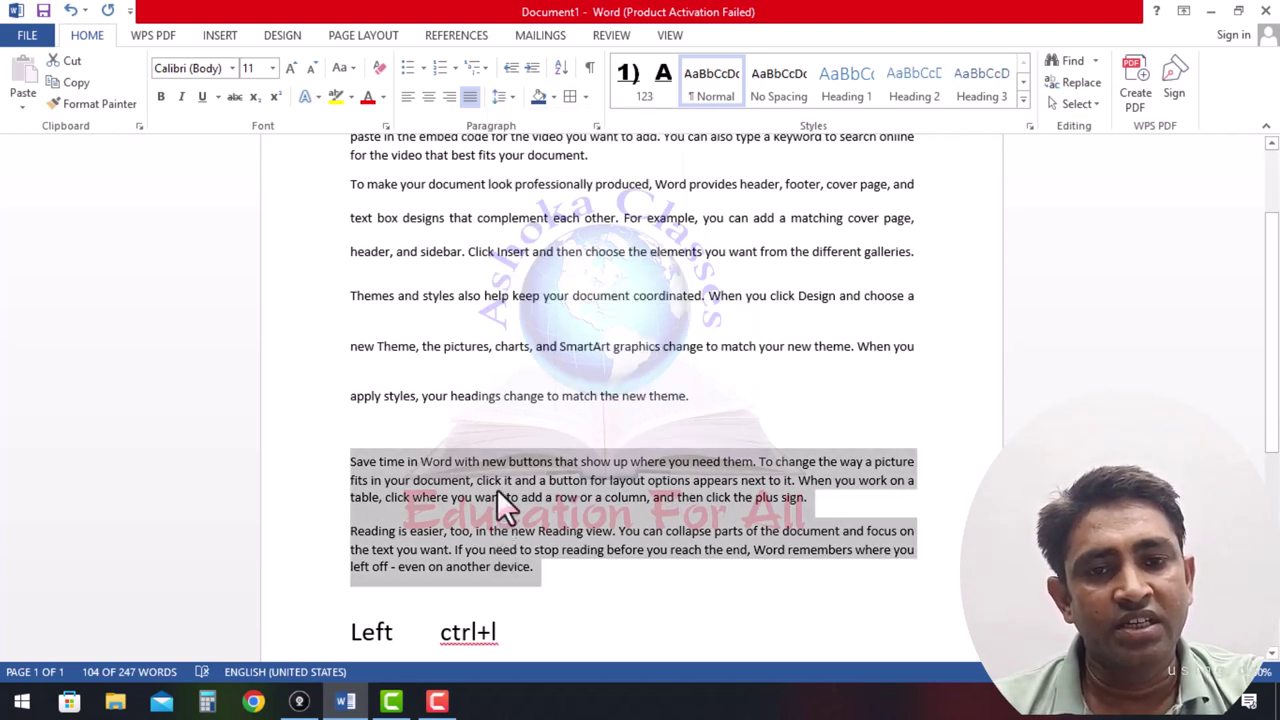
left_click(510, 97)
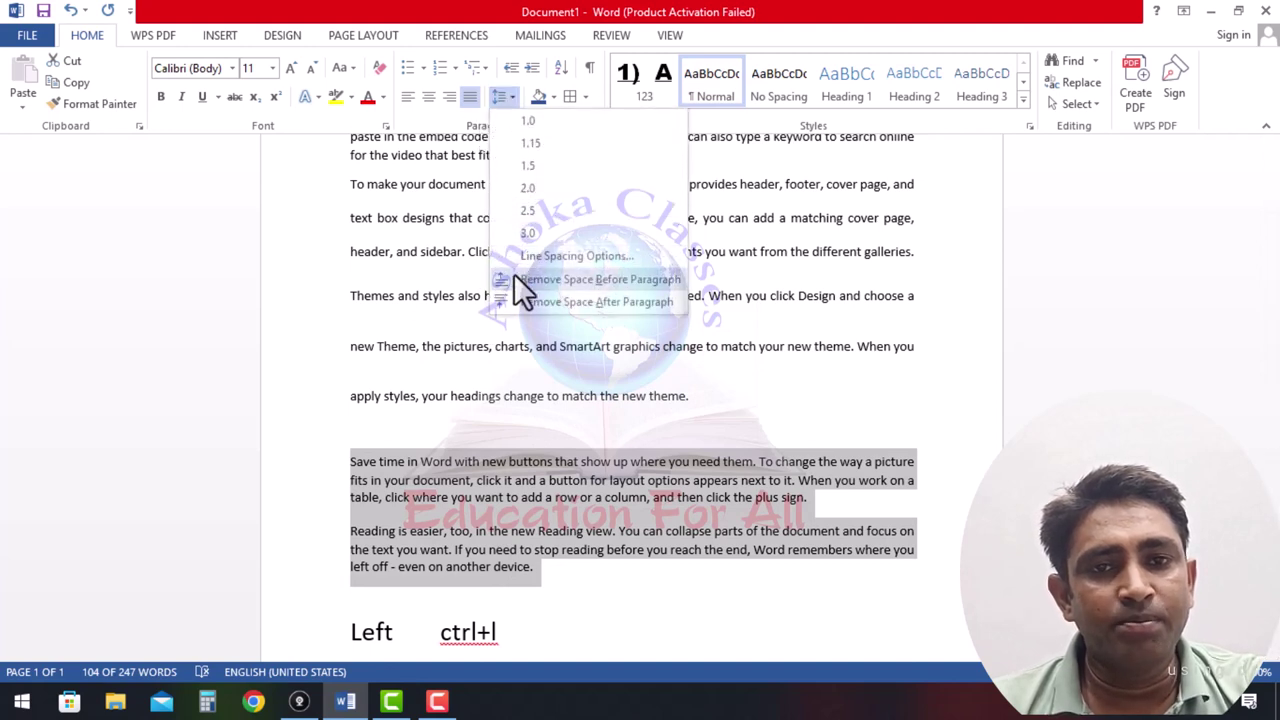
left_click(534, 302)
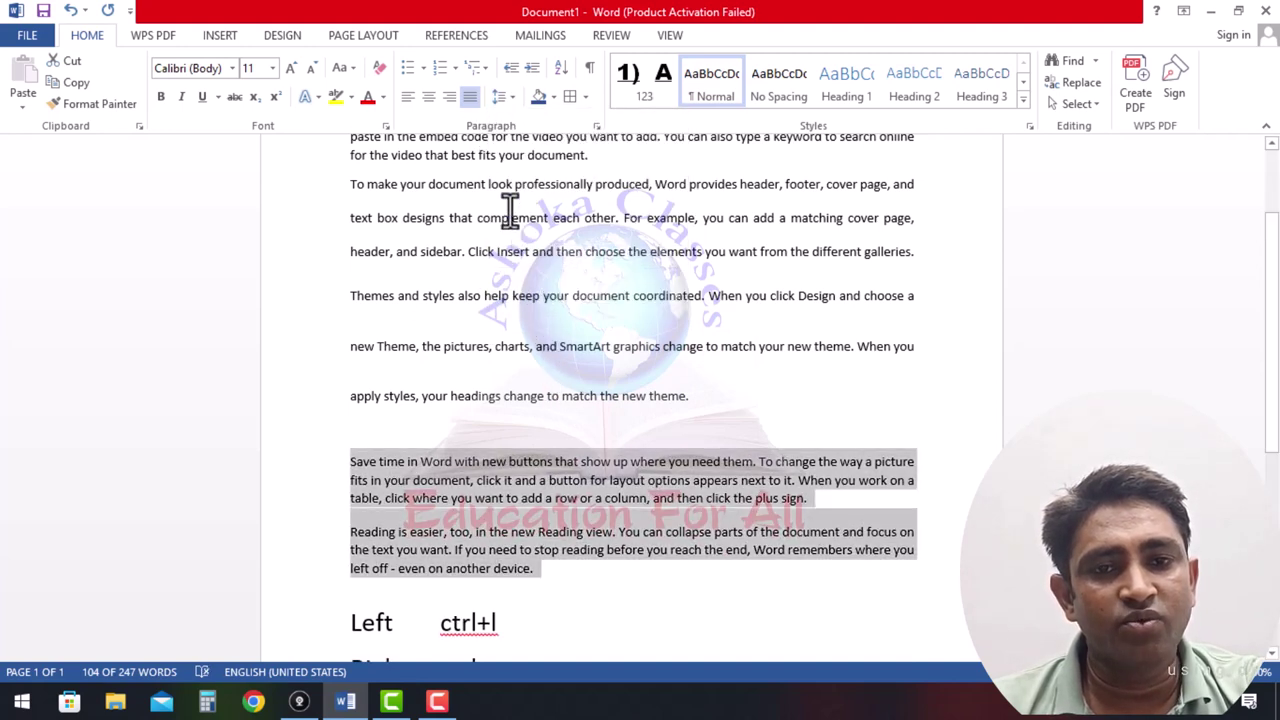
left_click(508, 97)
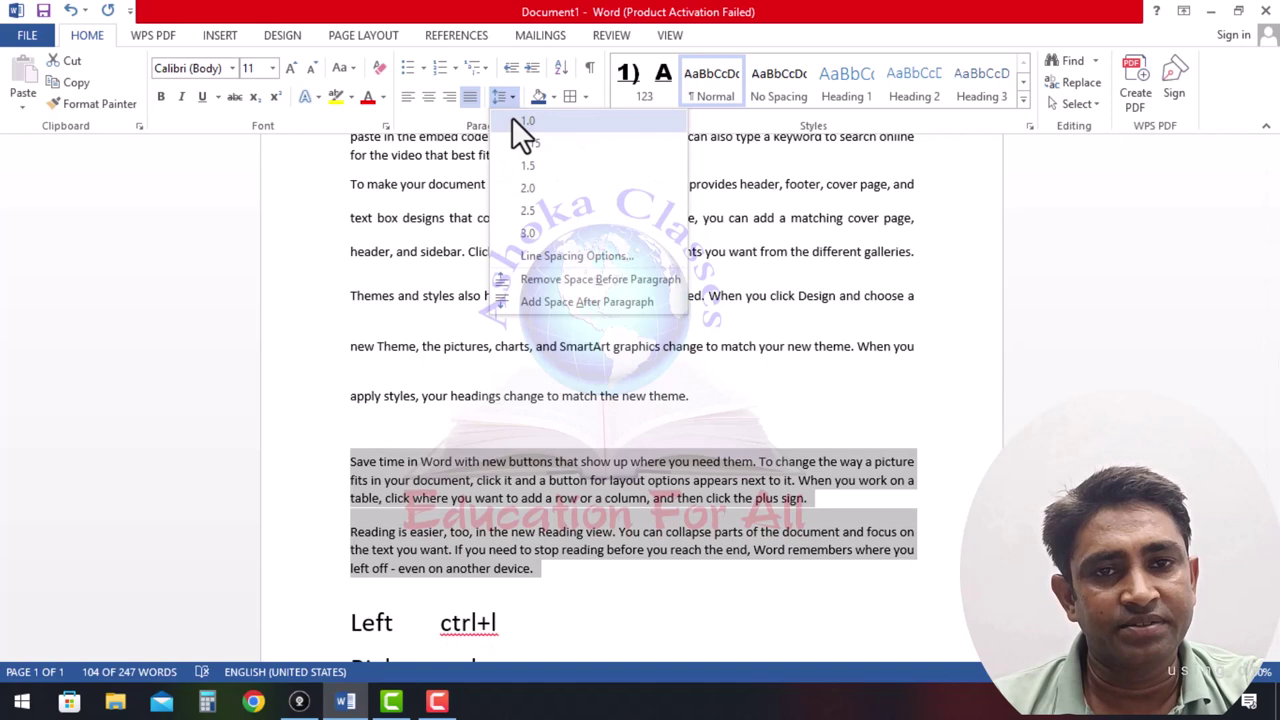
left_click(550, 303)
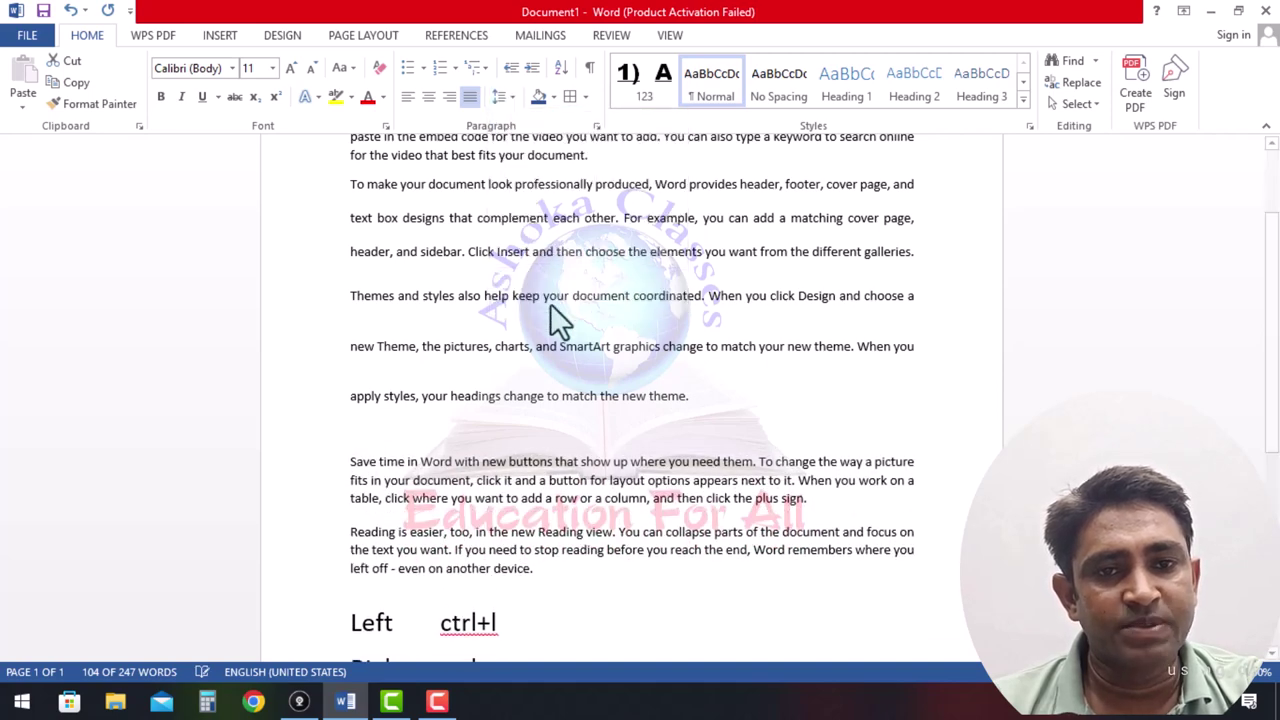
left_click(601, 462)
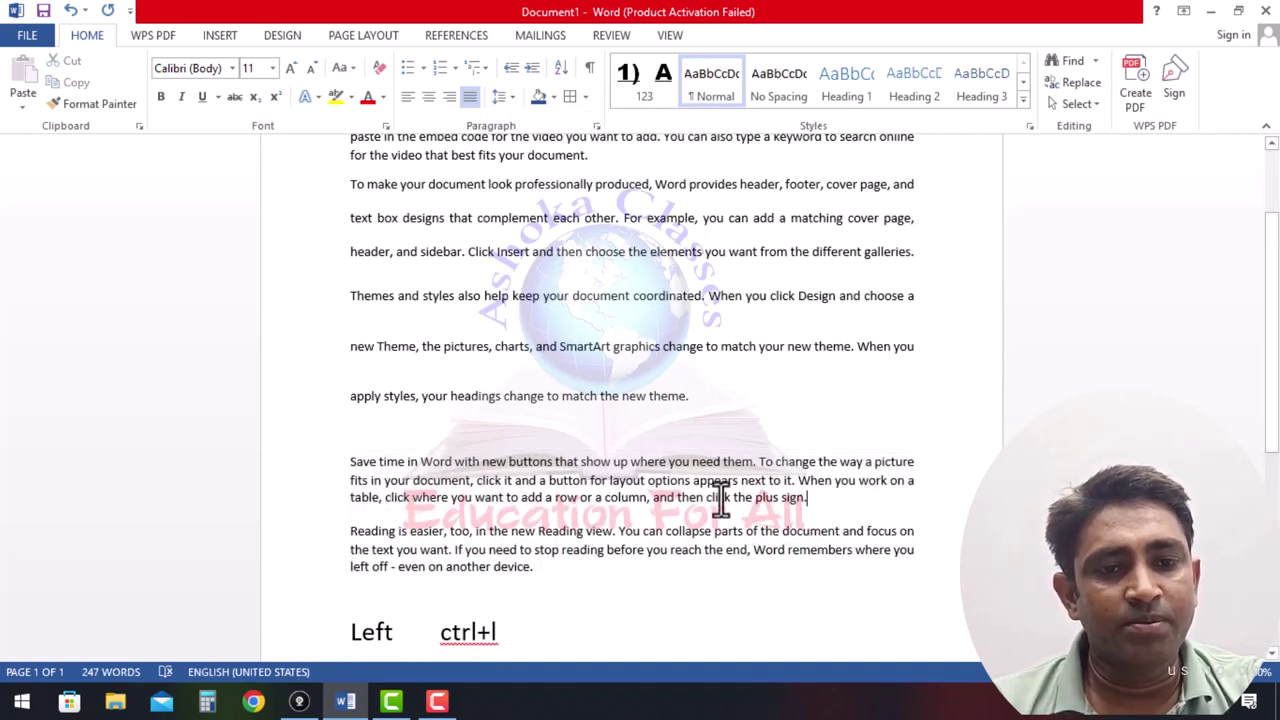
Remove the space after the 'Save time in Word' paragraph.
left_click_drag(351, 461, 808, 497)
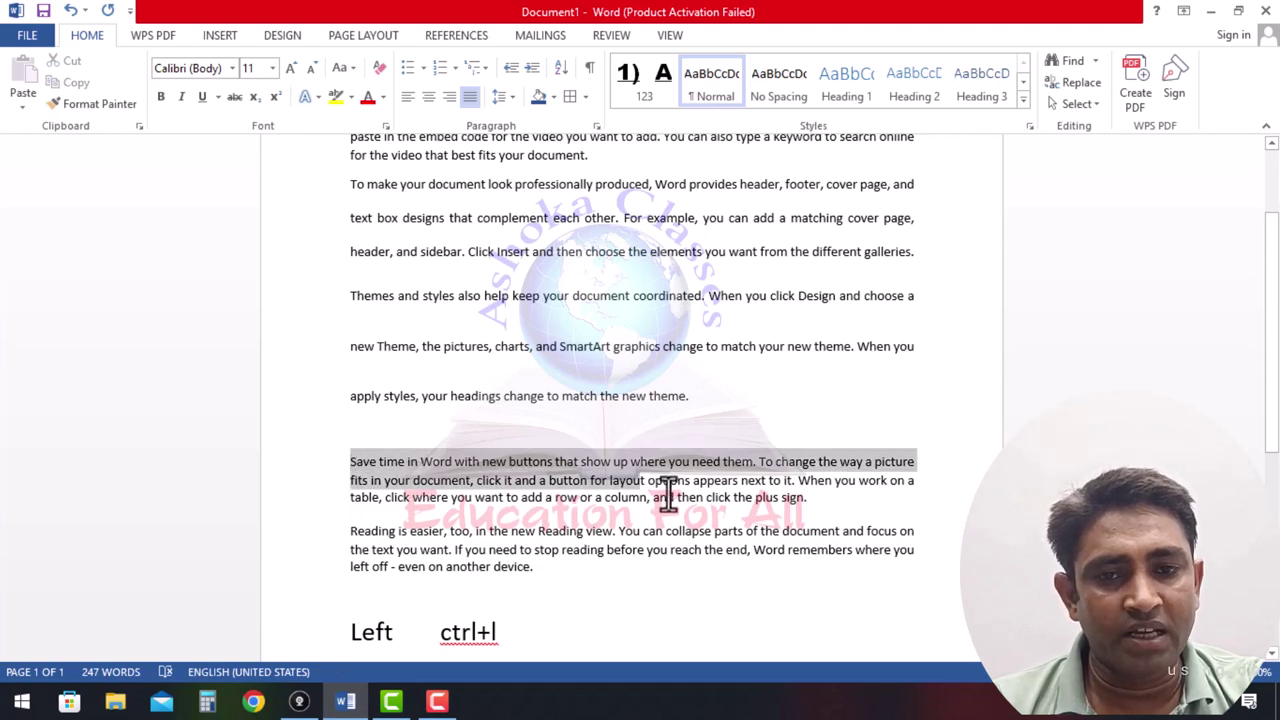
left_click(511, 97)
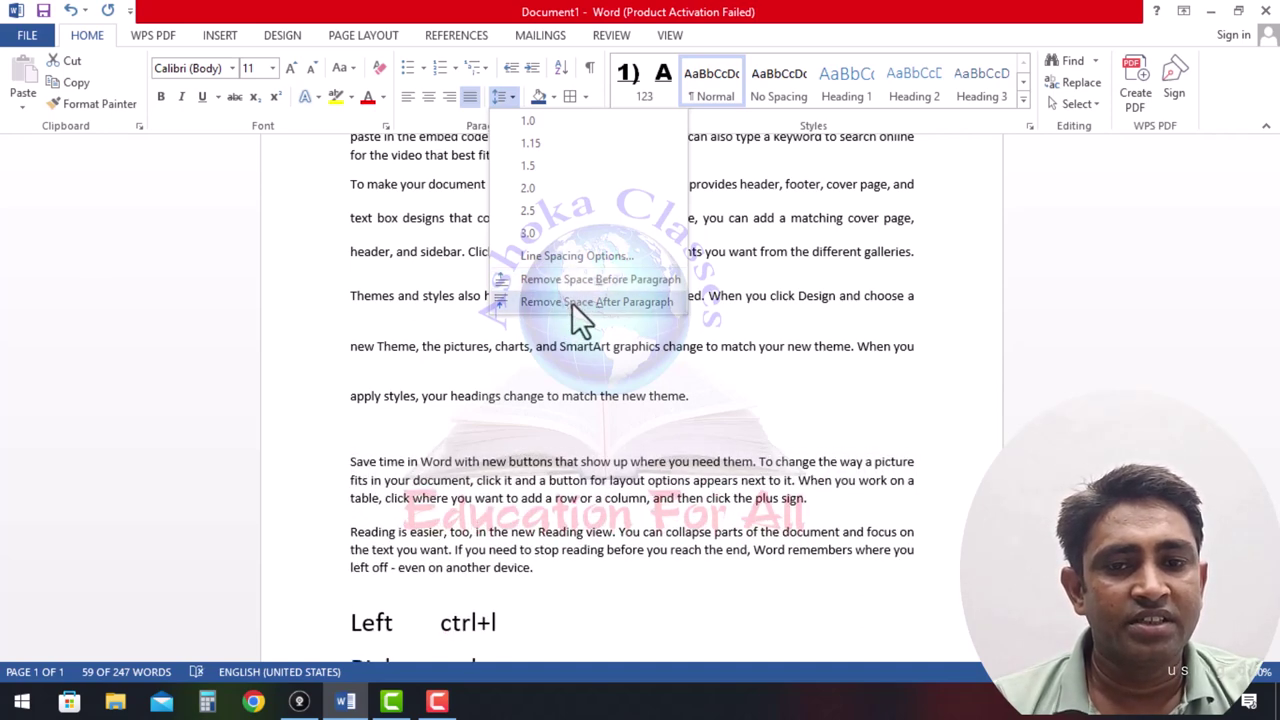
left_click(576, 302)
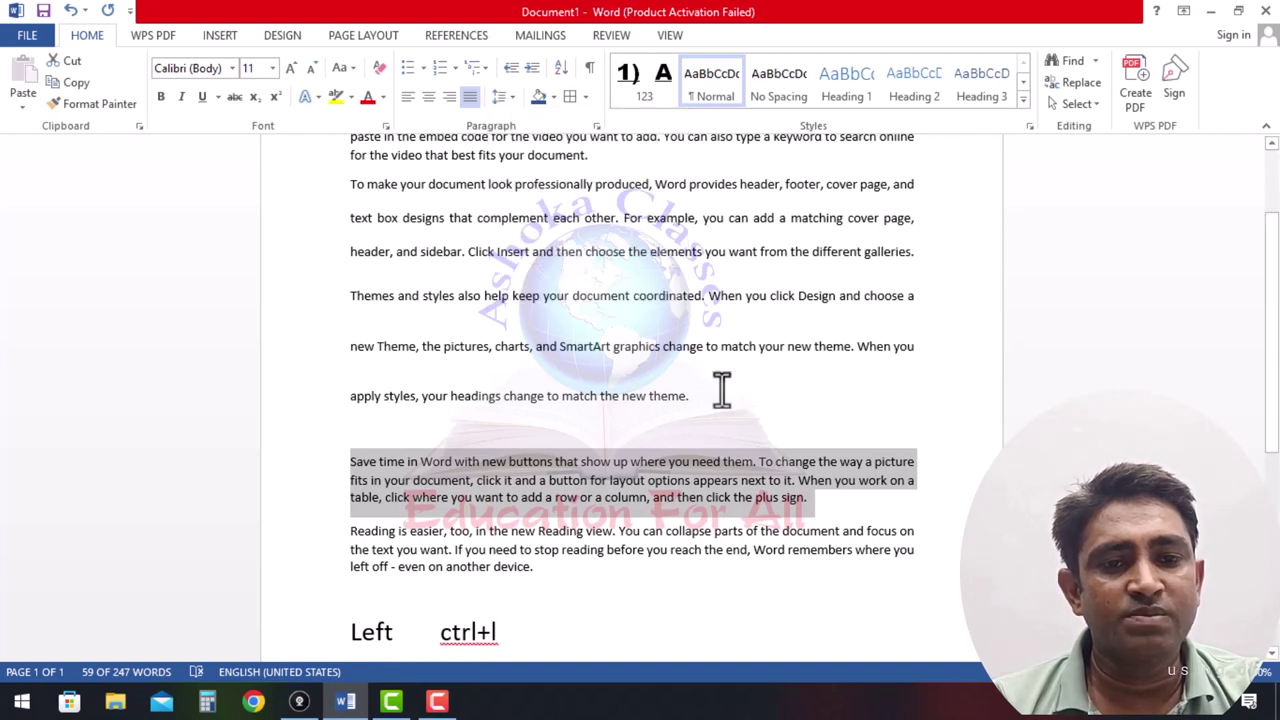
Set Spacing Before to 42 pt for the 'Reading is easier' paragraph in Line Spacing Options.
left_click(481, 490)
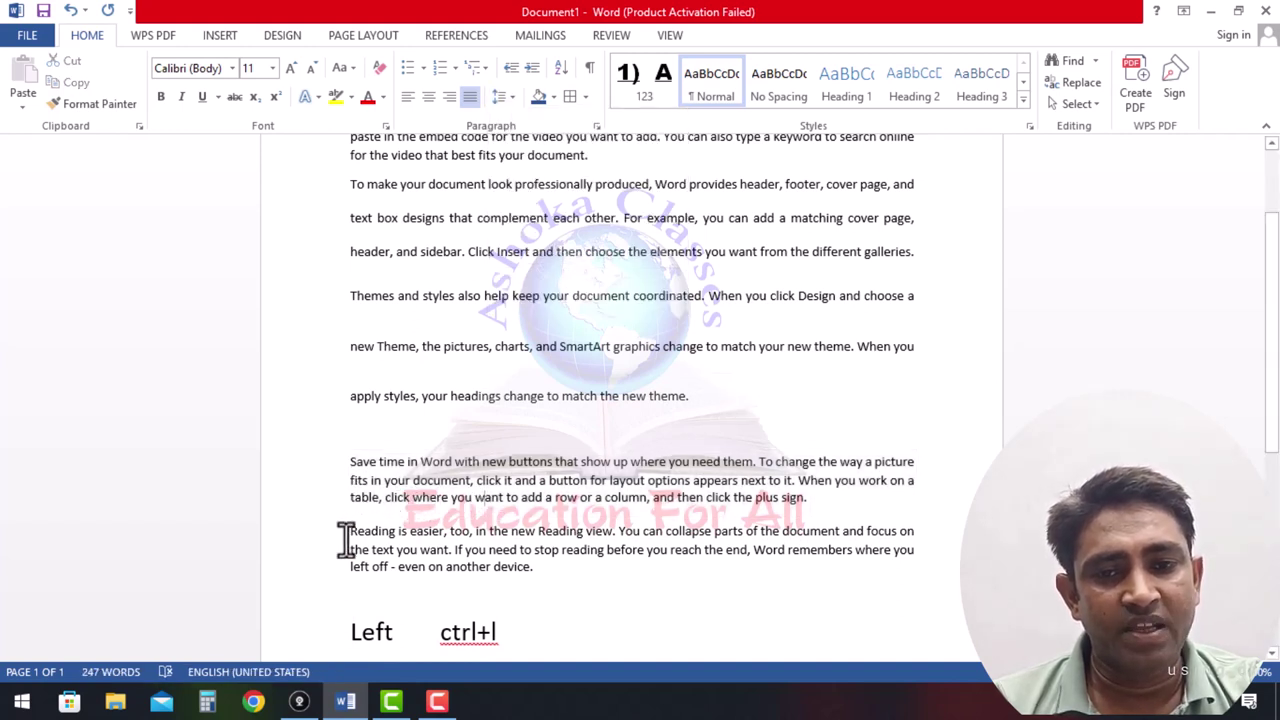
left_click_drag(345, 530, 541, 570)
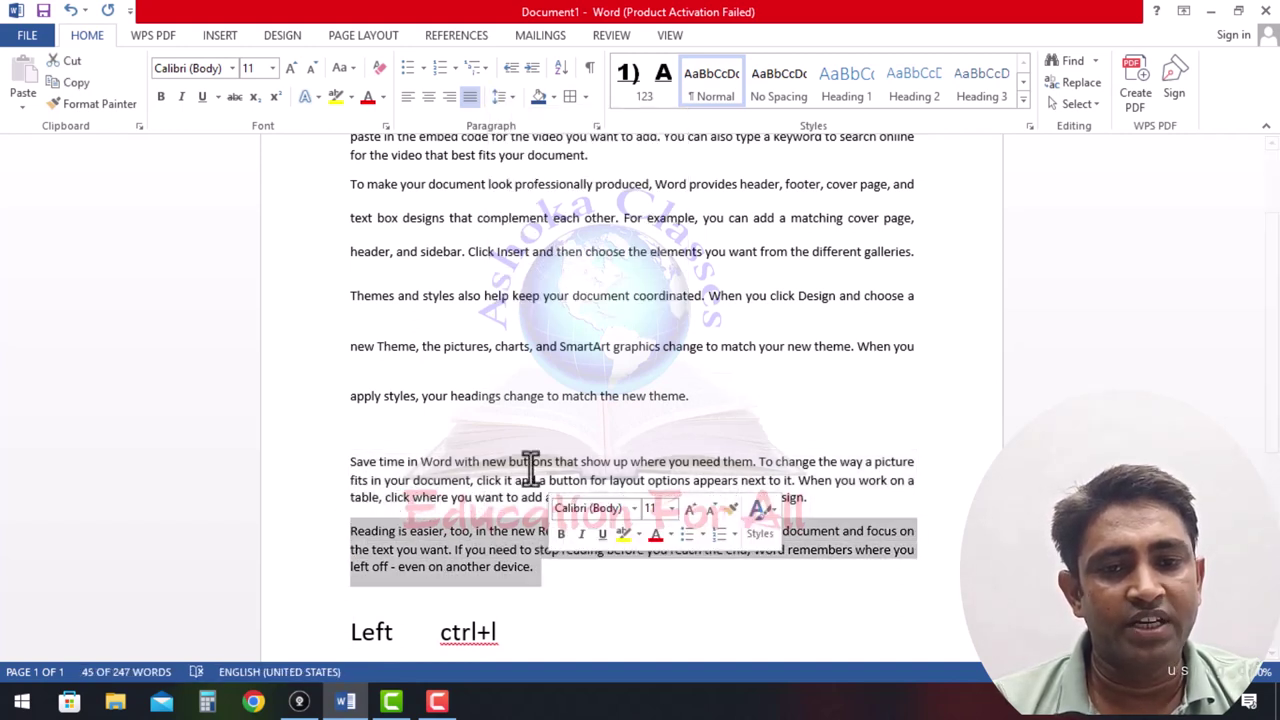
left_click(512, 97)
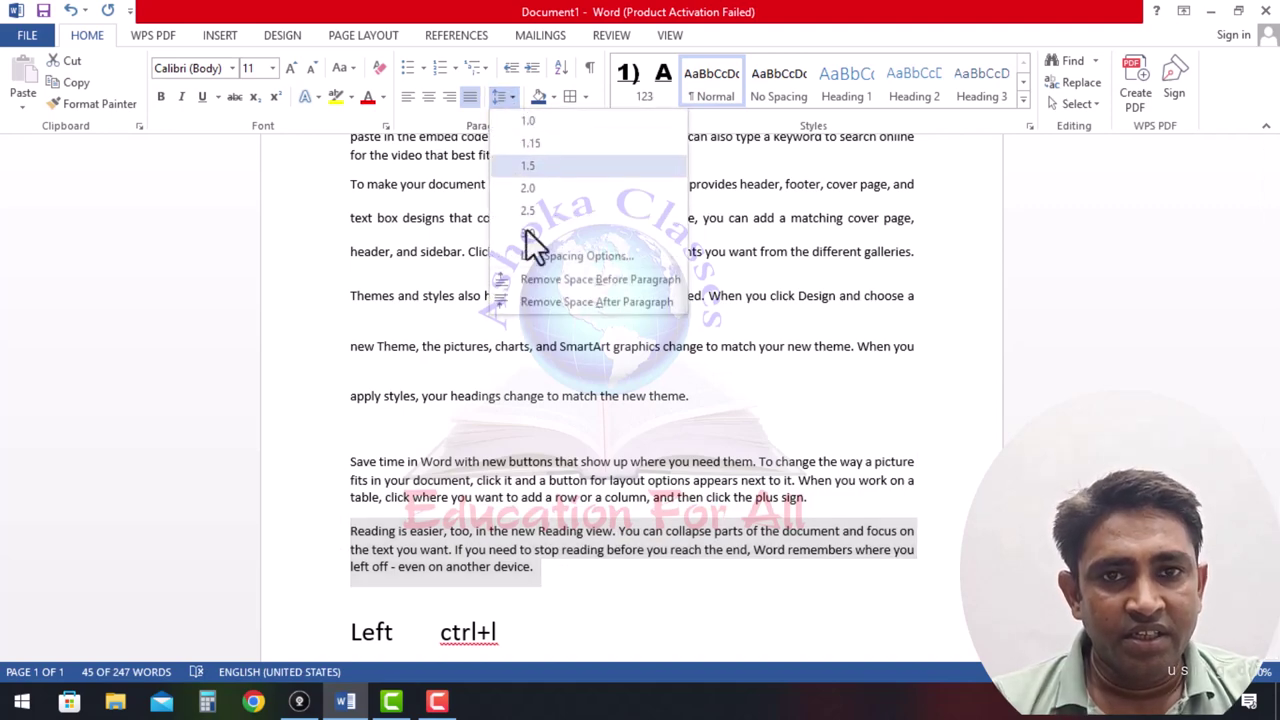
left_click(556, 259)
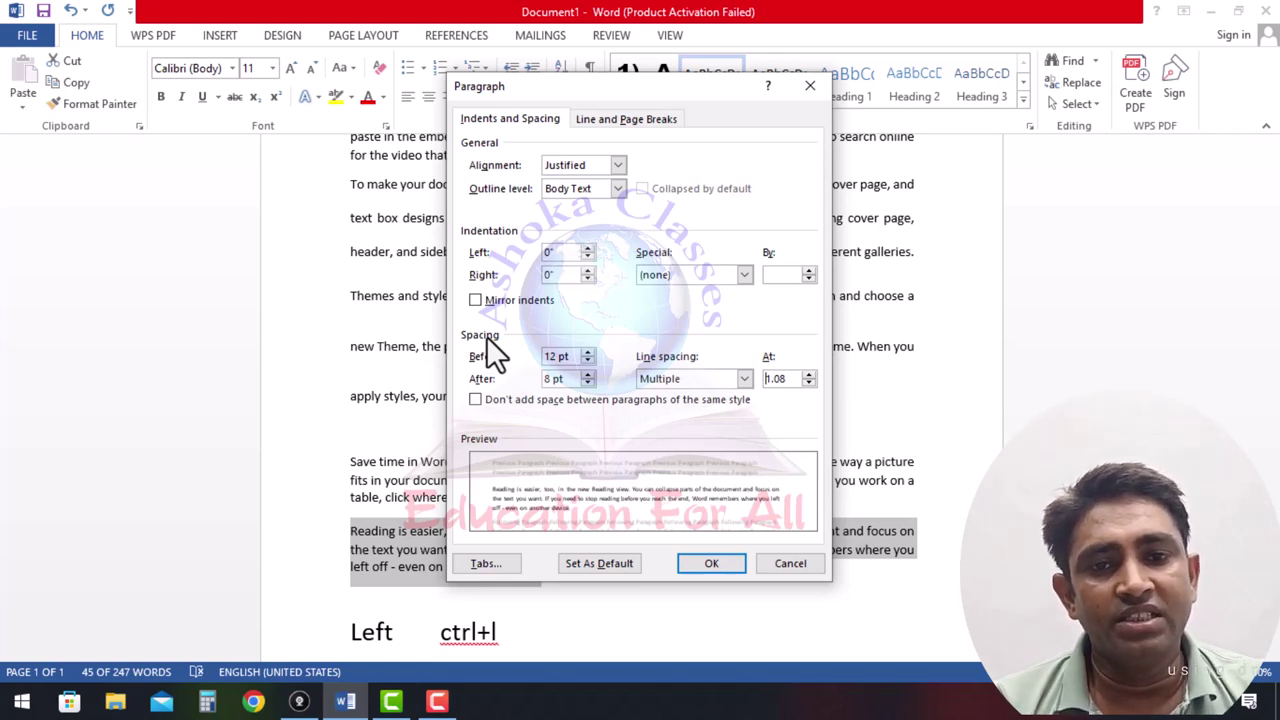
left_click(588, 352)
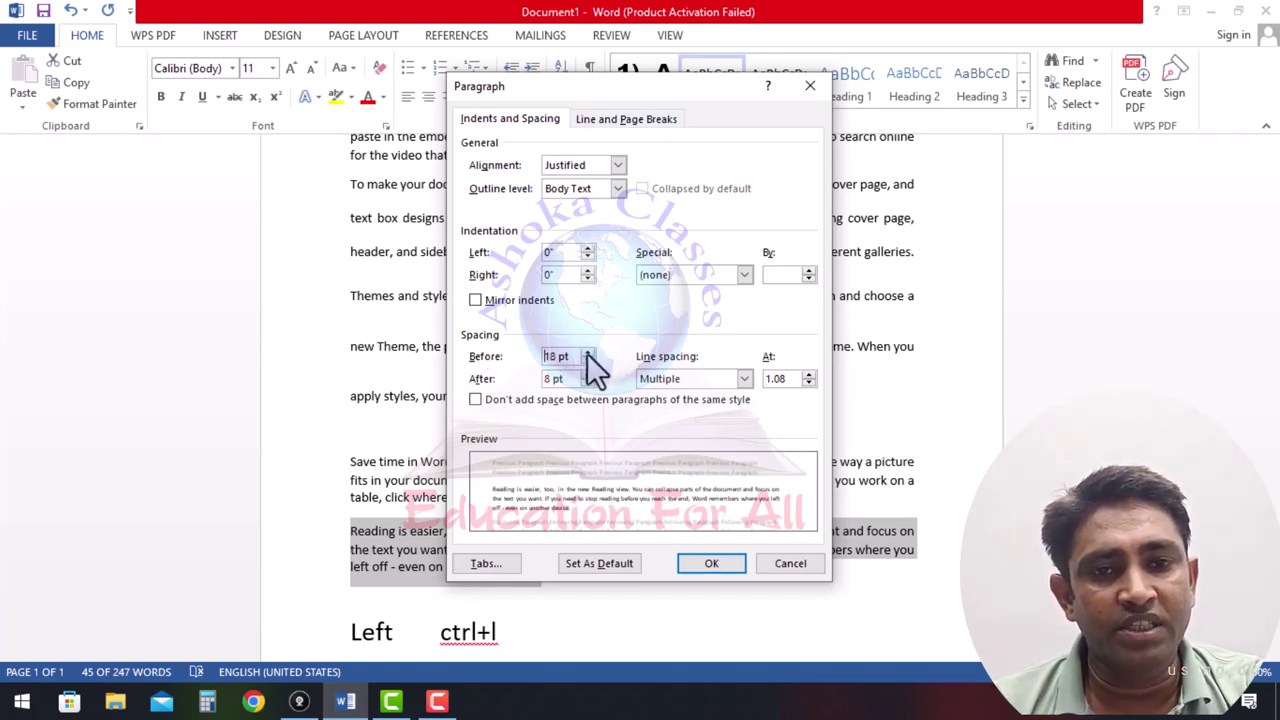
left_click(588, 352)
left_click(588, 352)
left_click(588, 352)
left_click(588, 352)
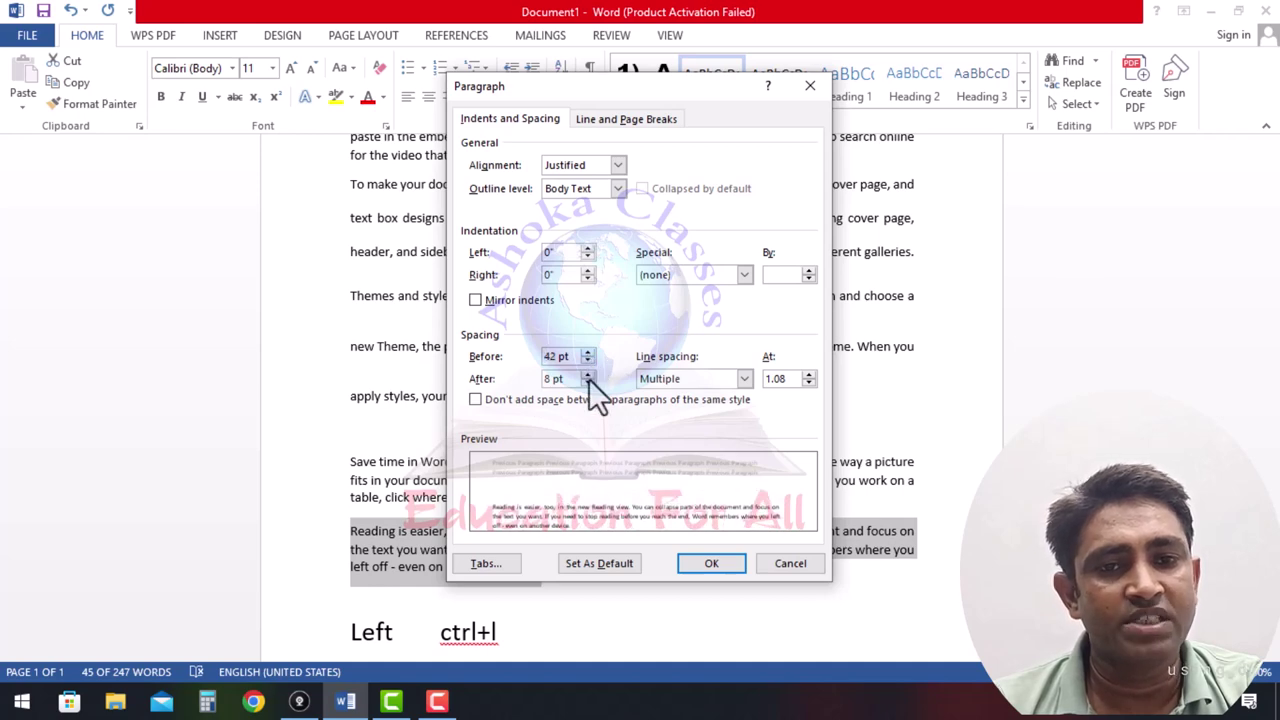
left_click(705, 565)
left_click(718, 530)
scroll(697, 528, "down", 2)
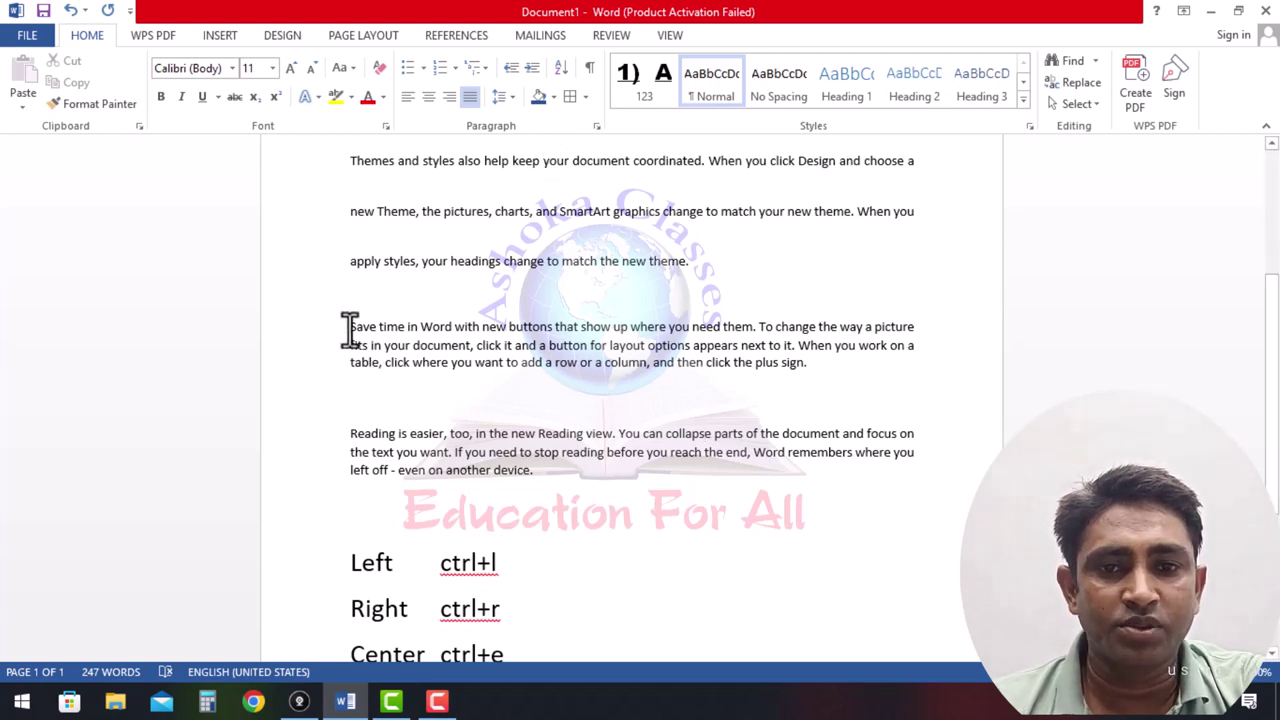
left_click_drag(350, 328, 834, 374)
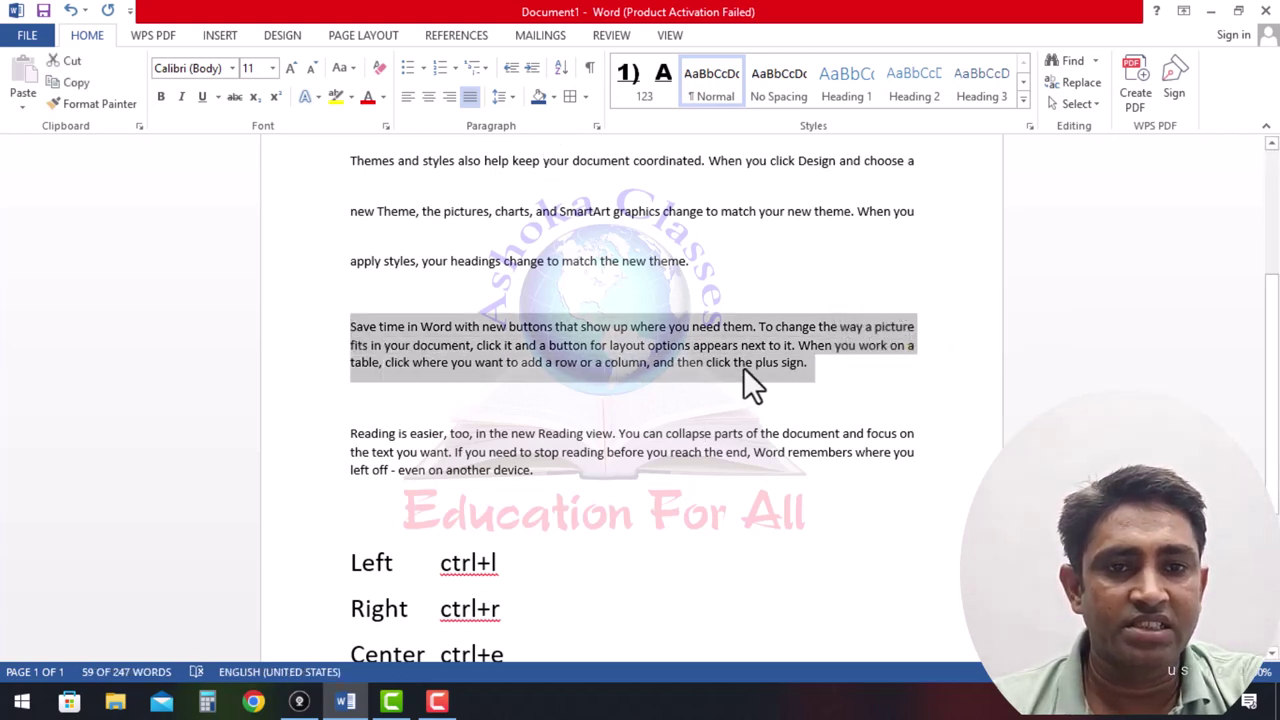
Apply Yellow paragraph shading to the selected 'Save time in Word' paragraph.
left_click(551, 100)
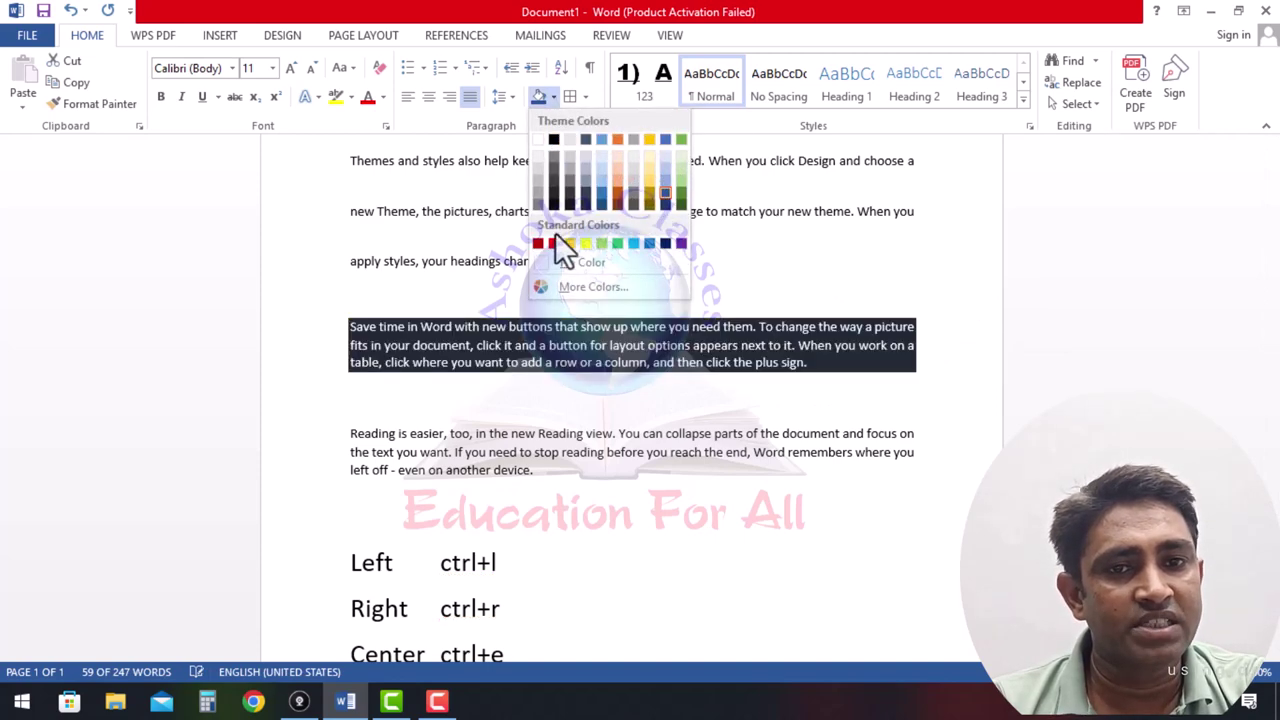
left_click(585, 244)
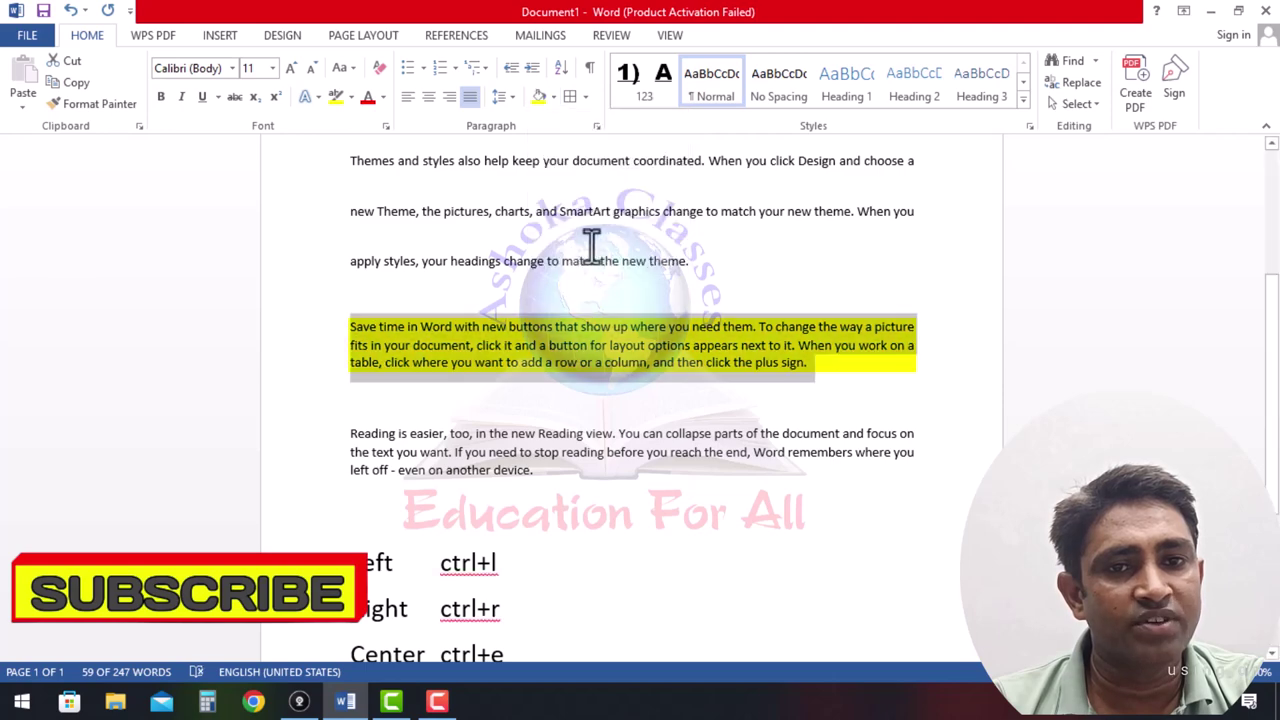
left_click(700, 292)
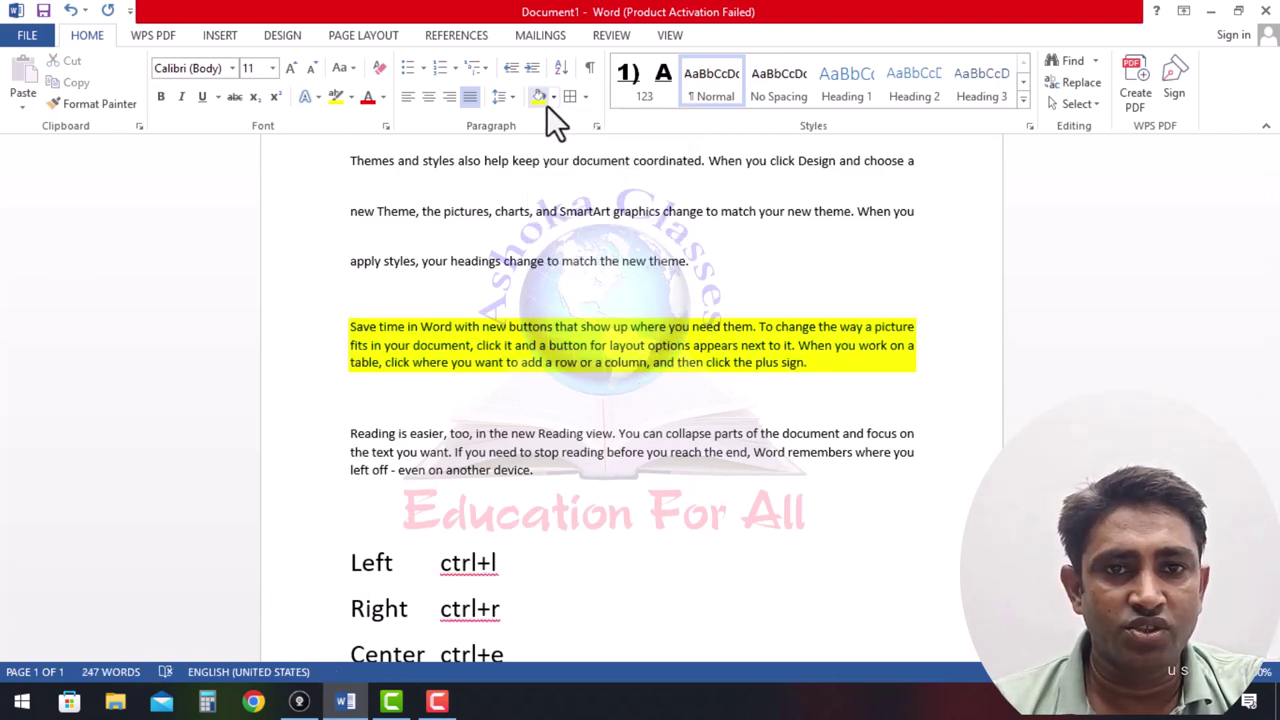
Shade the 'Reading is easier' paragraph with the magenta hexagon from More Colors.
left_click_drag(345, 395, 545, 495)
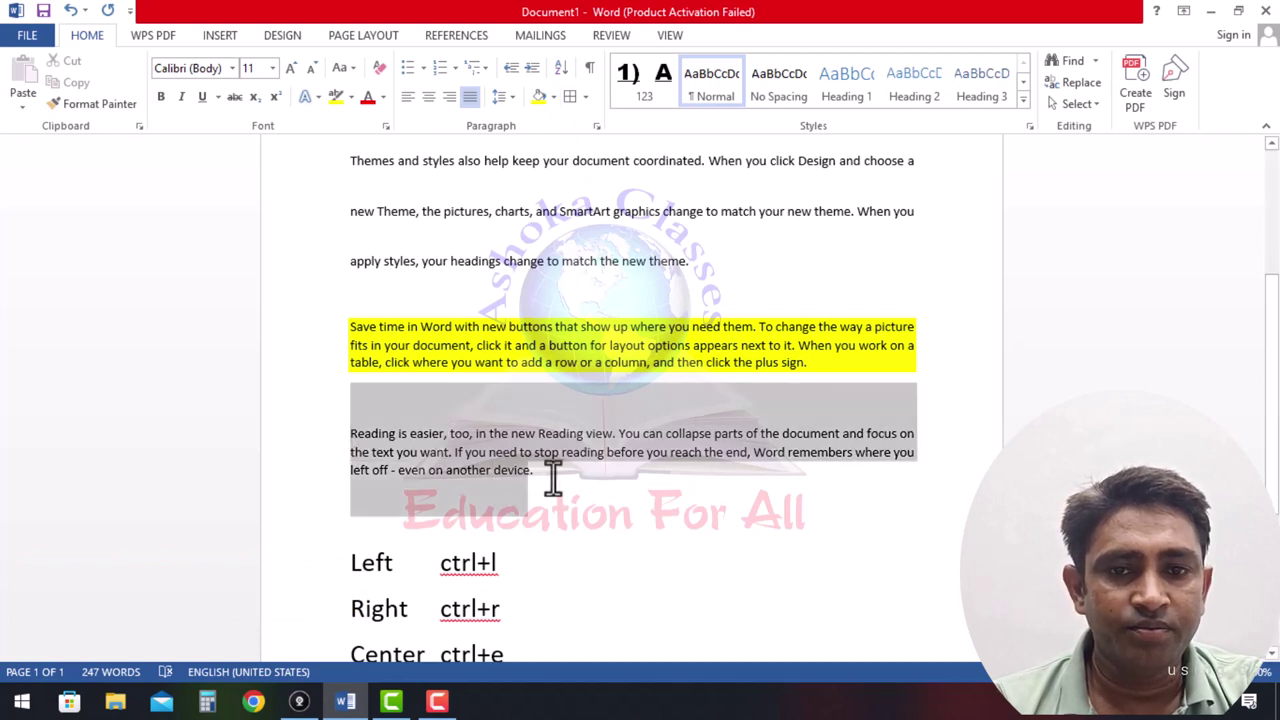
left_click(552, 98)
left_click(589, 288)
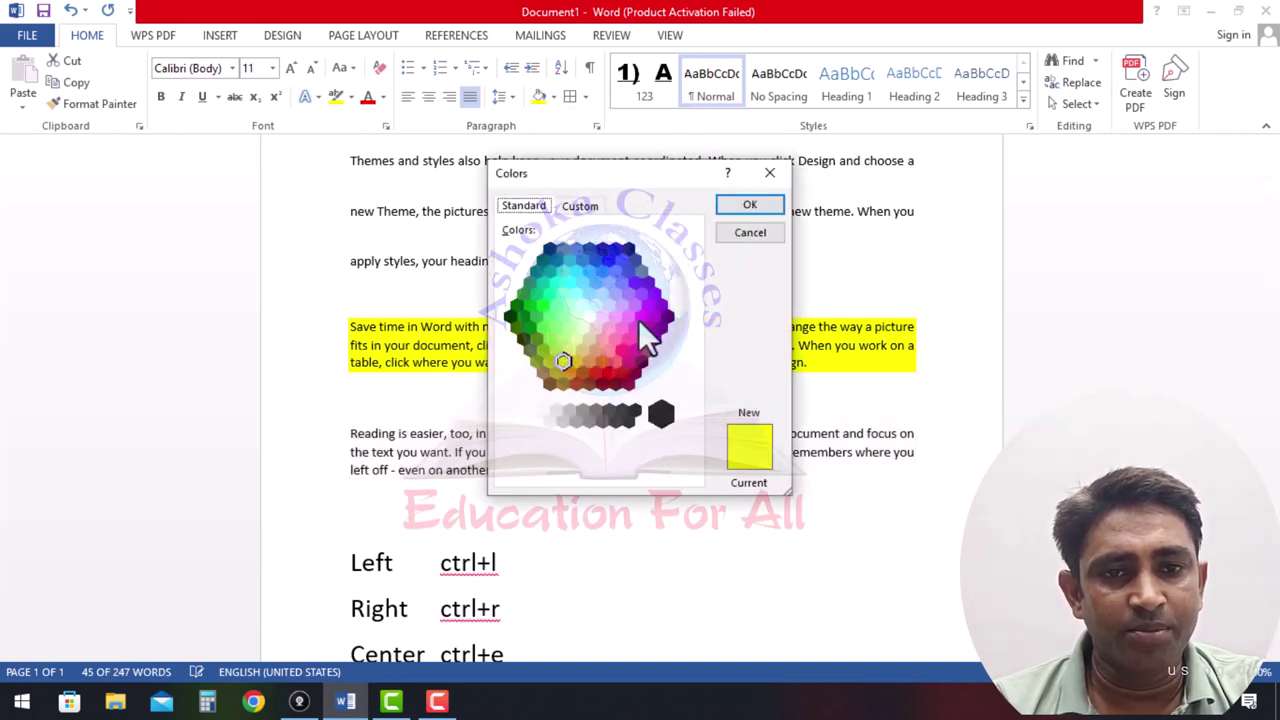
left_click(641, 318)
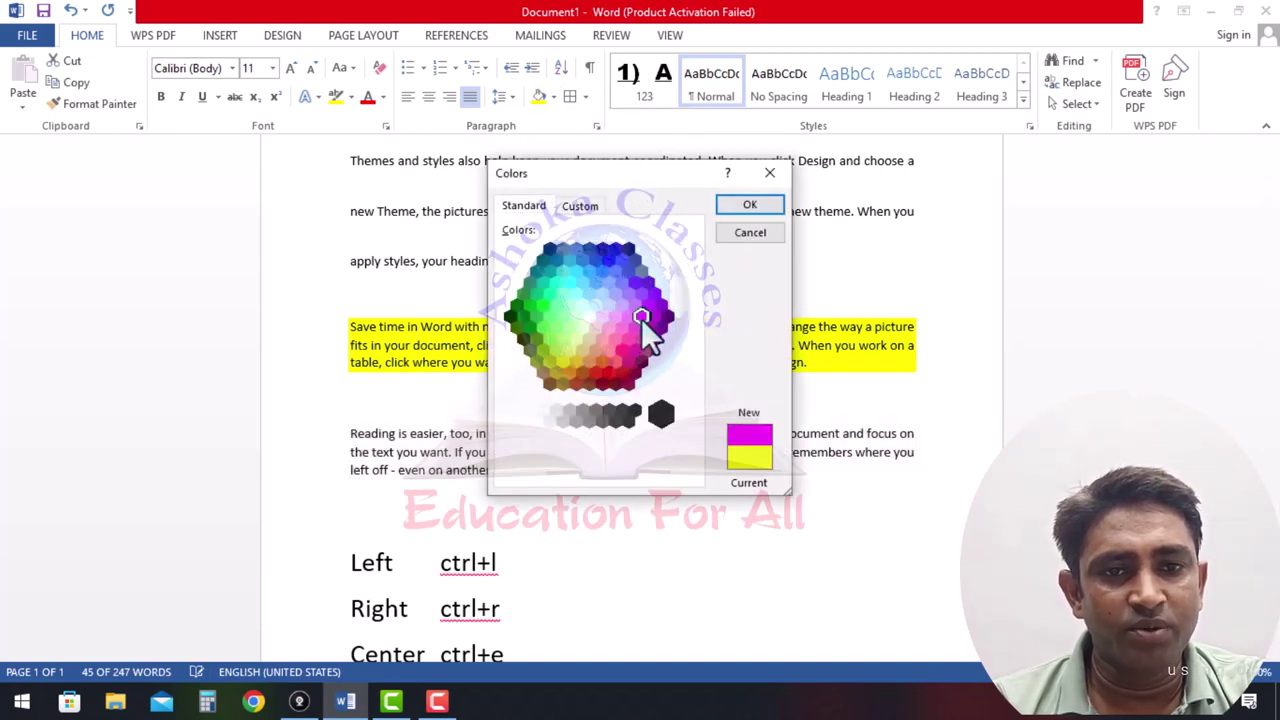
left_click(749, 208)
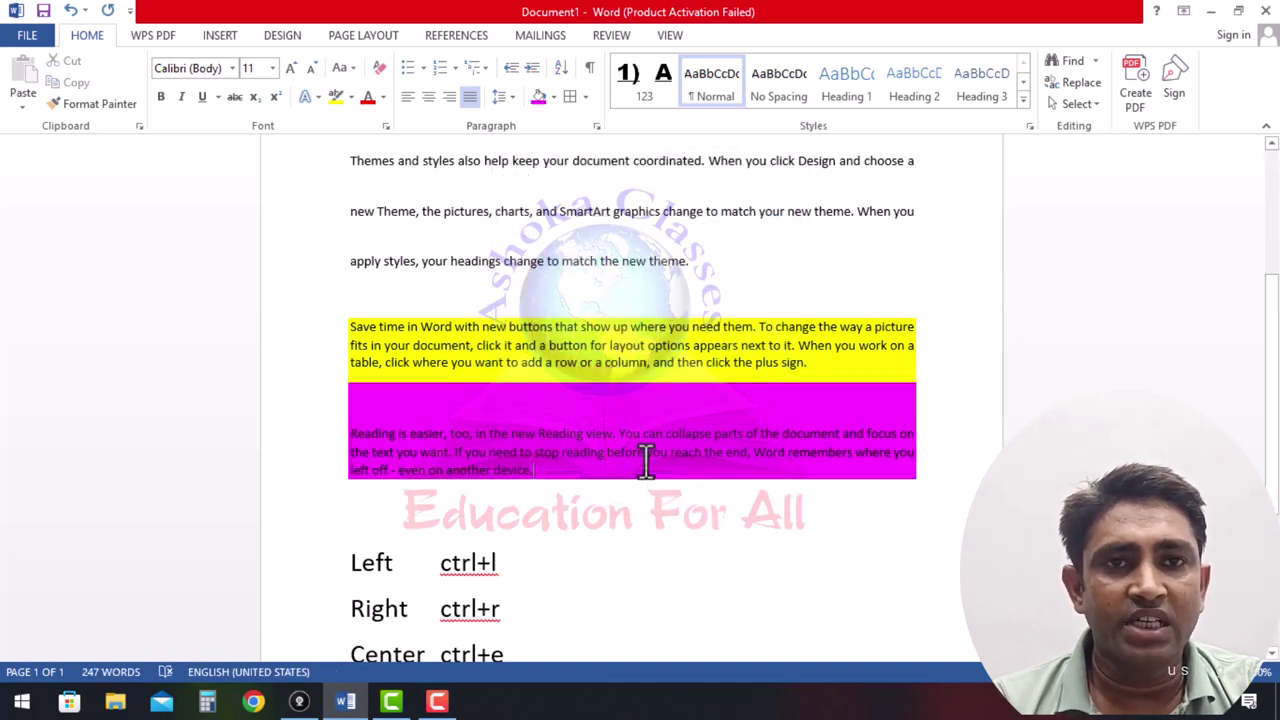
scroll(610, 440, "down", 1)
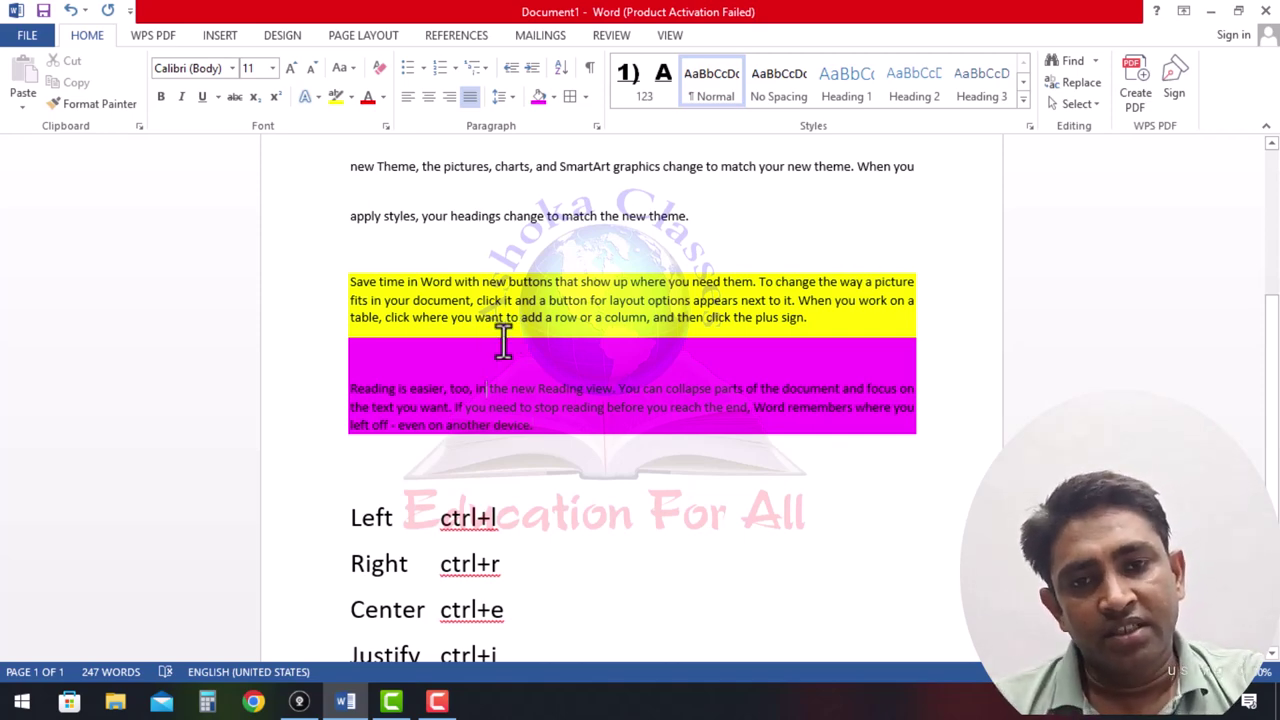
Select the first 'Video provides…' paragraph and add a bottom border under it.
scroll(560, 323, "up", 3)
scroll(557, 320, "up", 2)
scroll(557, 320, "up", 2)
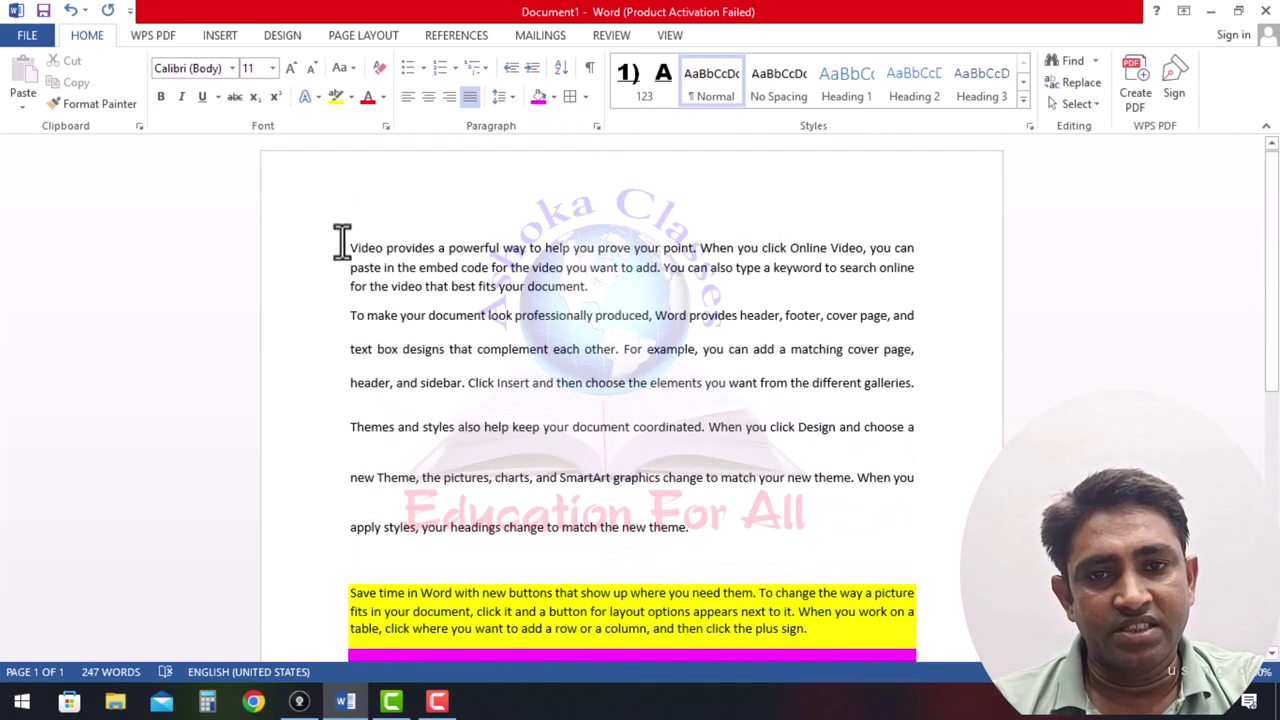
left_click_drag(352, 249, 578, 282)
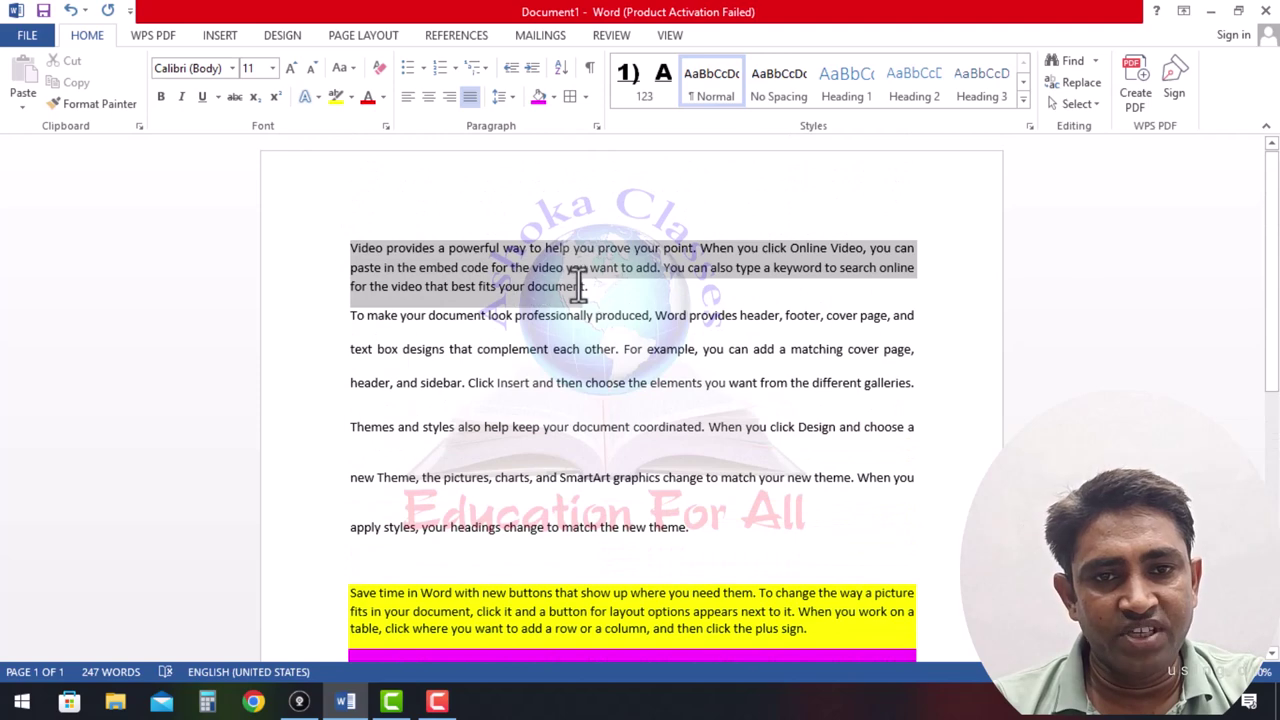
left_click(585, 100)
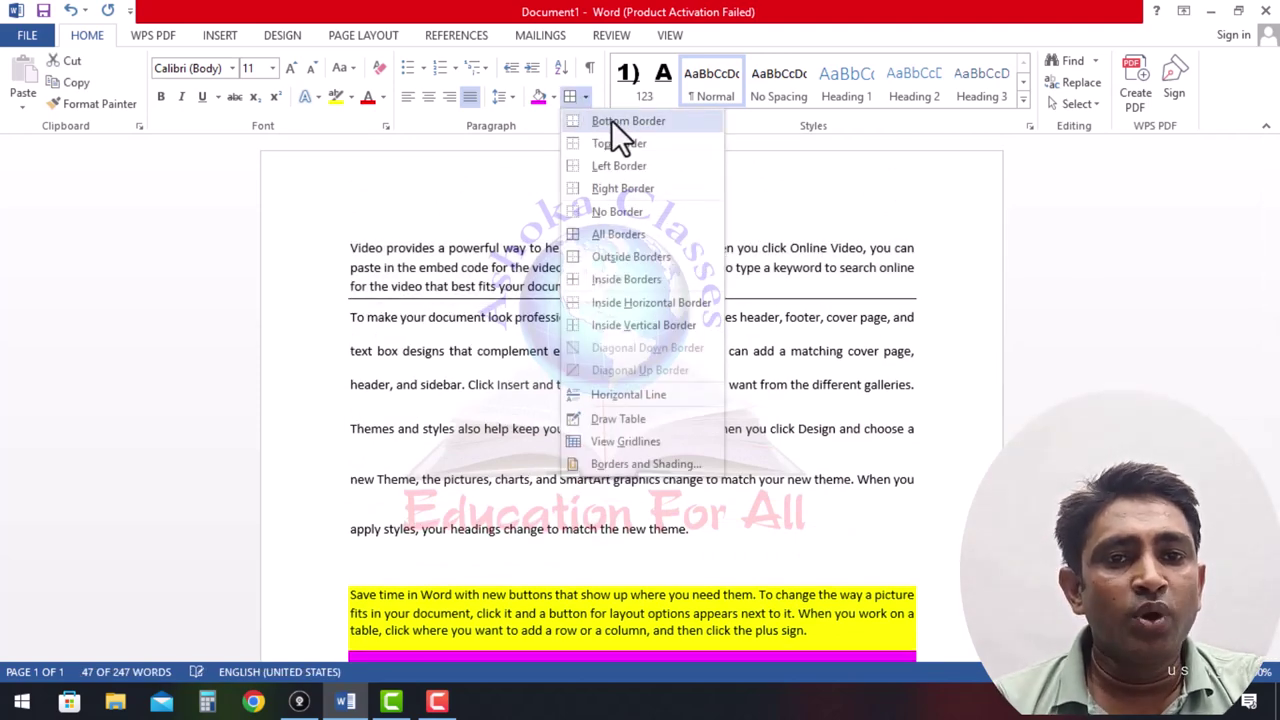
left_click(611, 120)
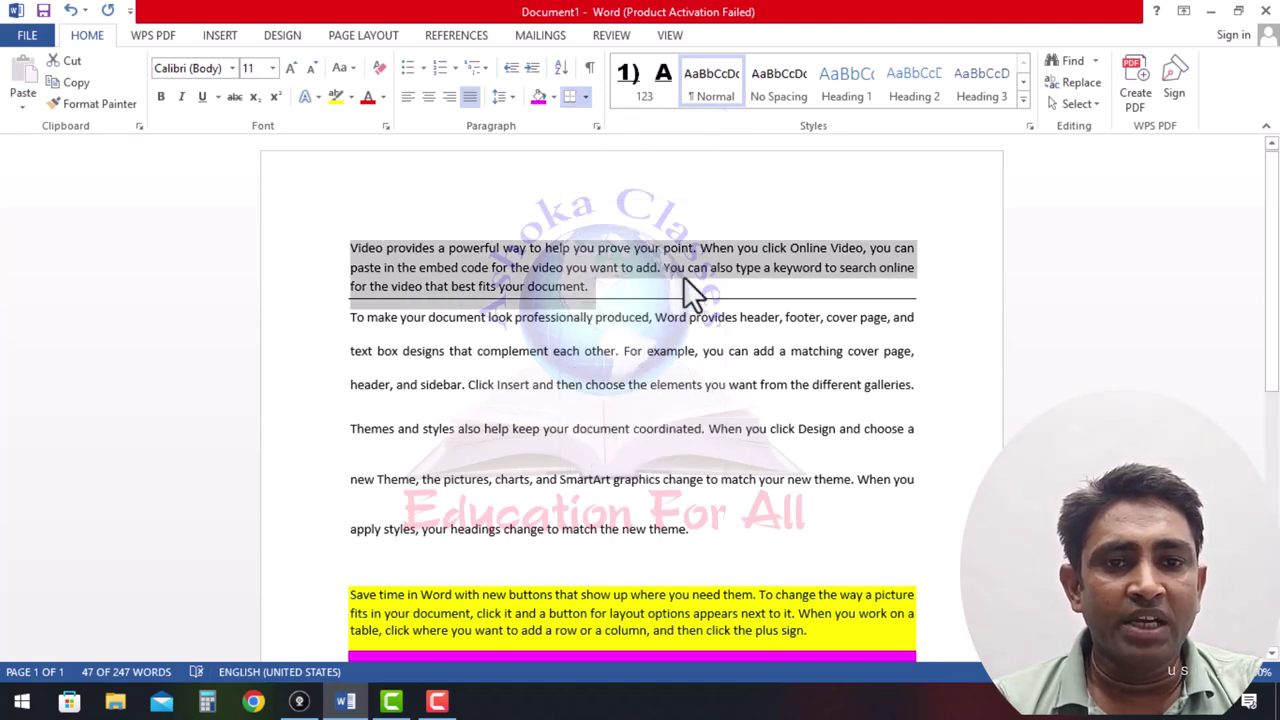
Insert blank lines after the first paragraph.
left_click(707, 300)
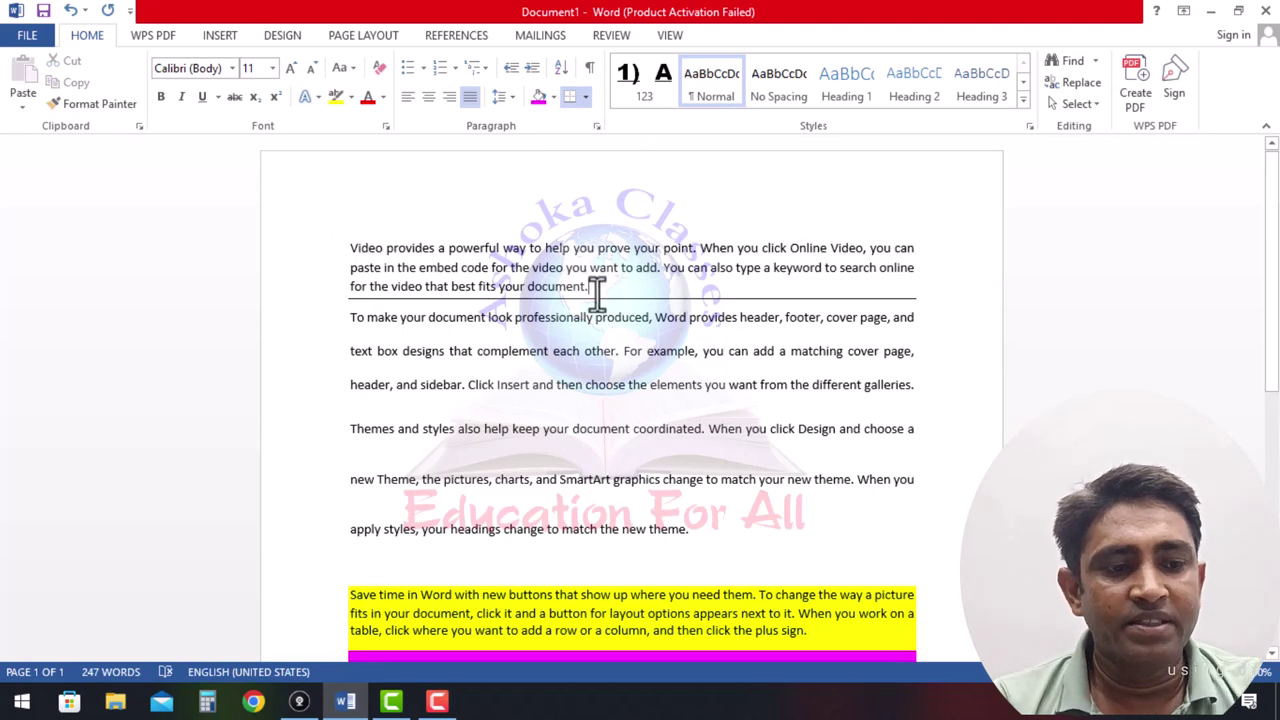
key("Return")
key("Return")
key("Return")
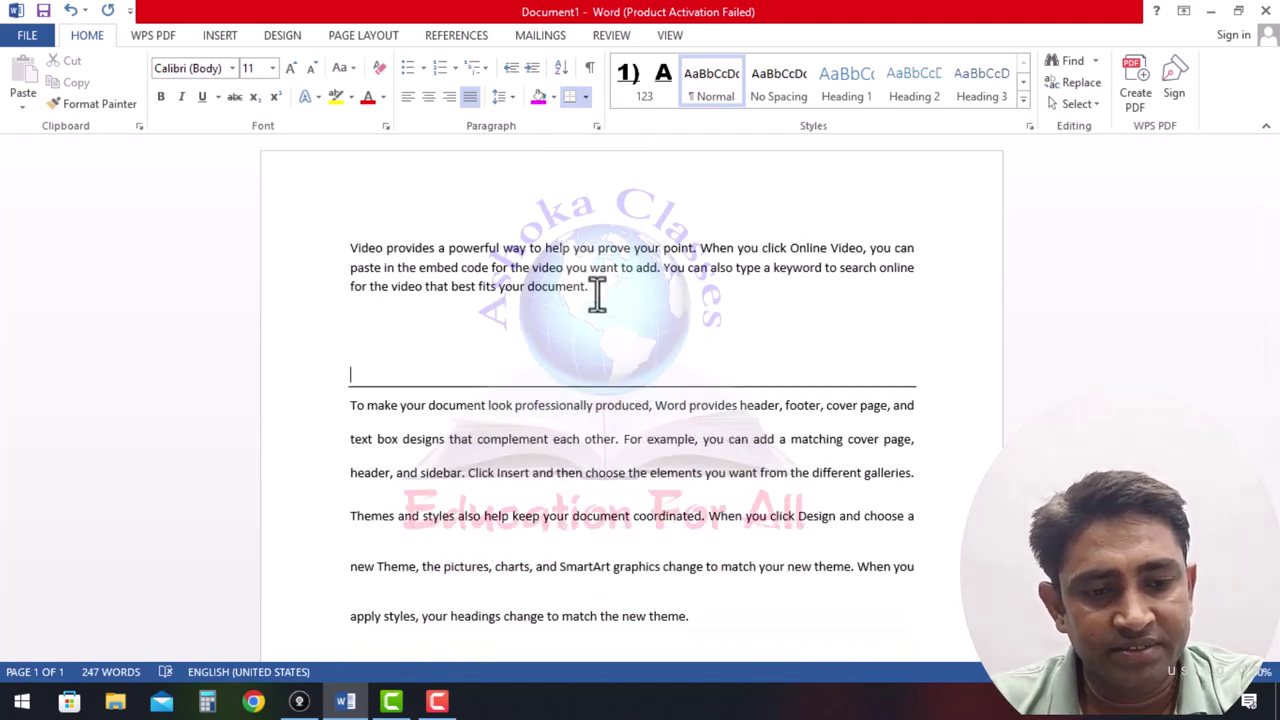
key("BackSpace")
key("BackSpace")
key("BackSpace")
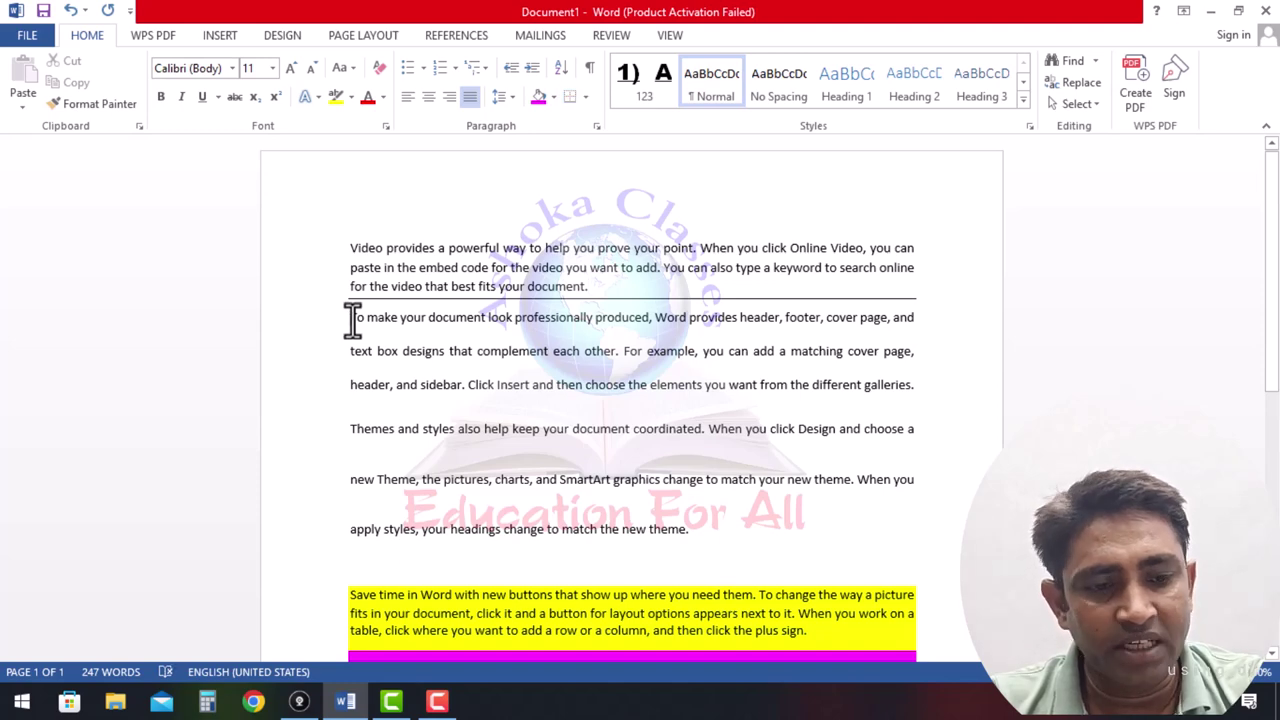
key("Return")
key("Return")
key("Return")
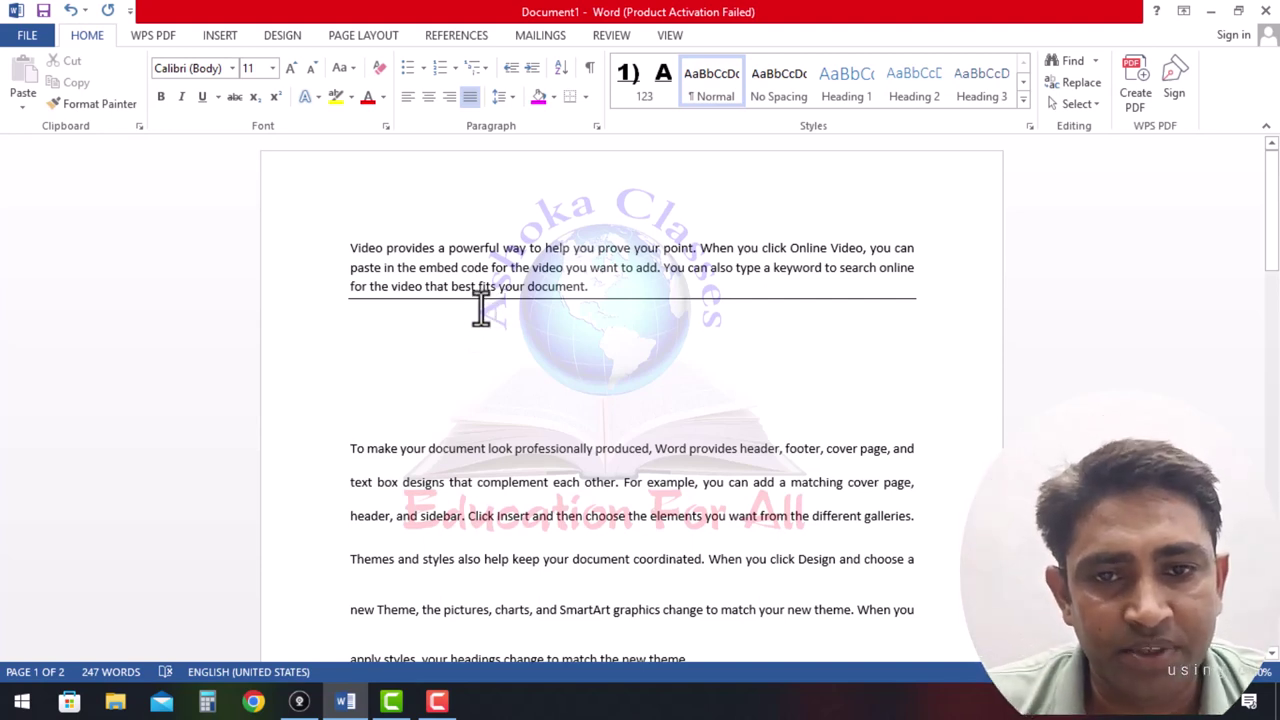
Remove the paragraph's bottom border and give it a top border instead.
left_click_drag(349, 250, 583, 295)
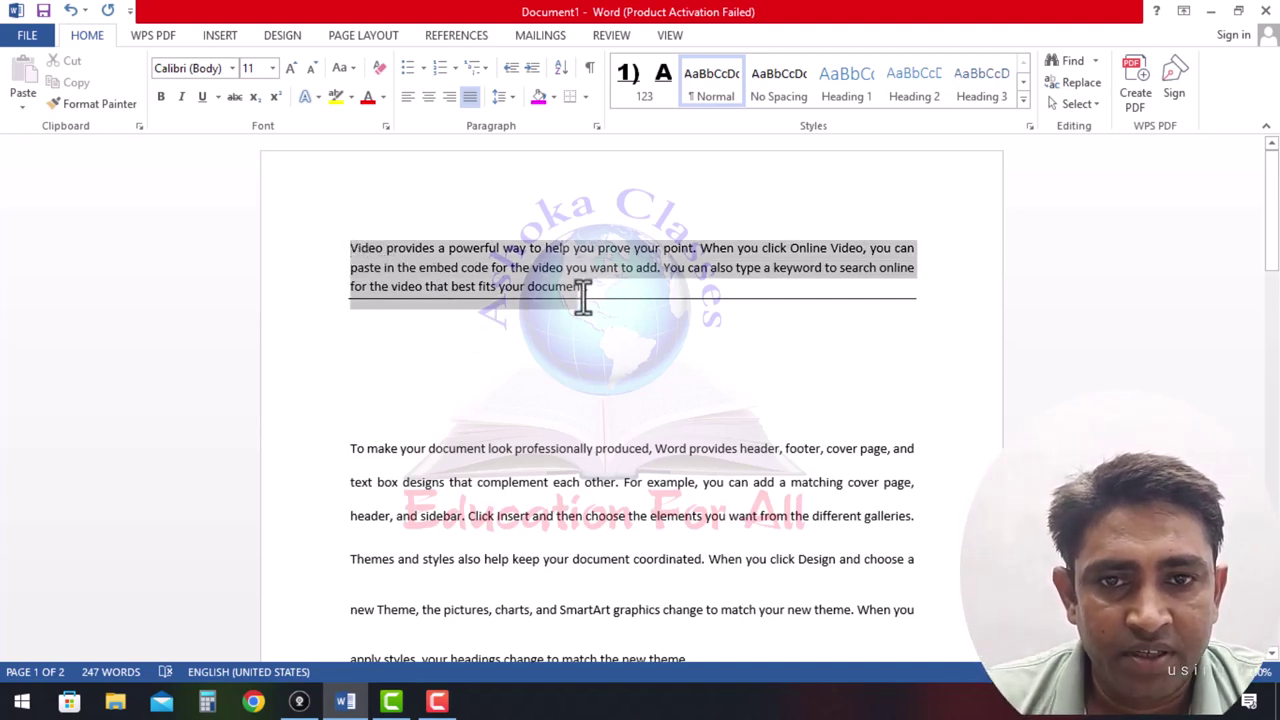
left_click(586, 98)
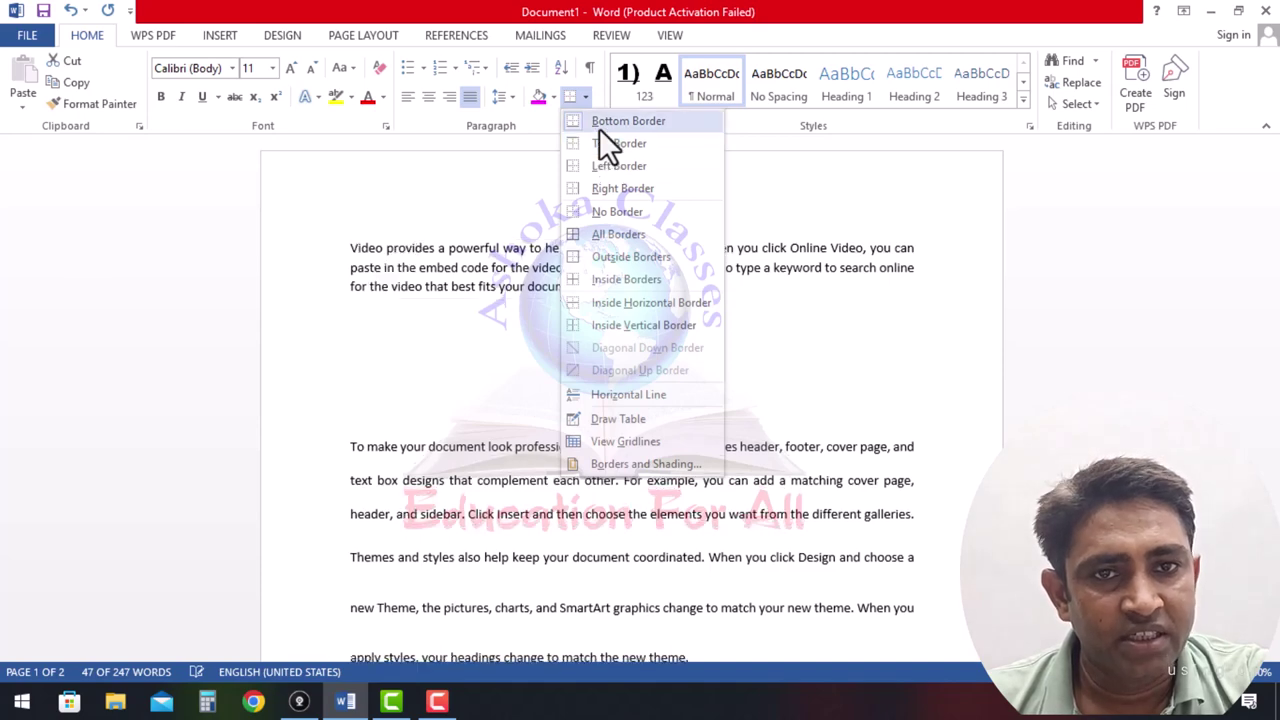
left_click(599, 122)
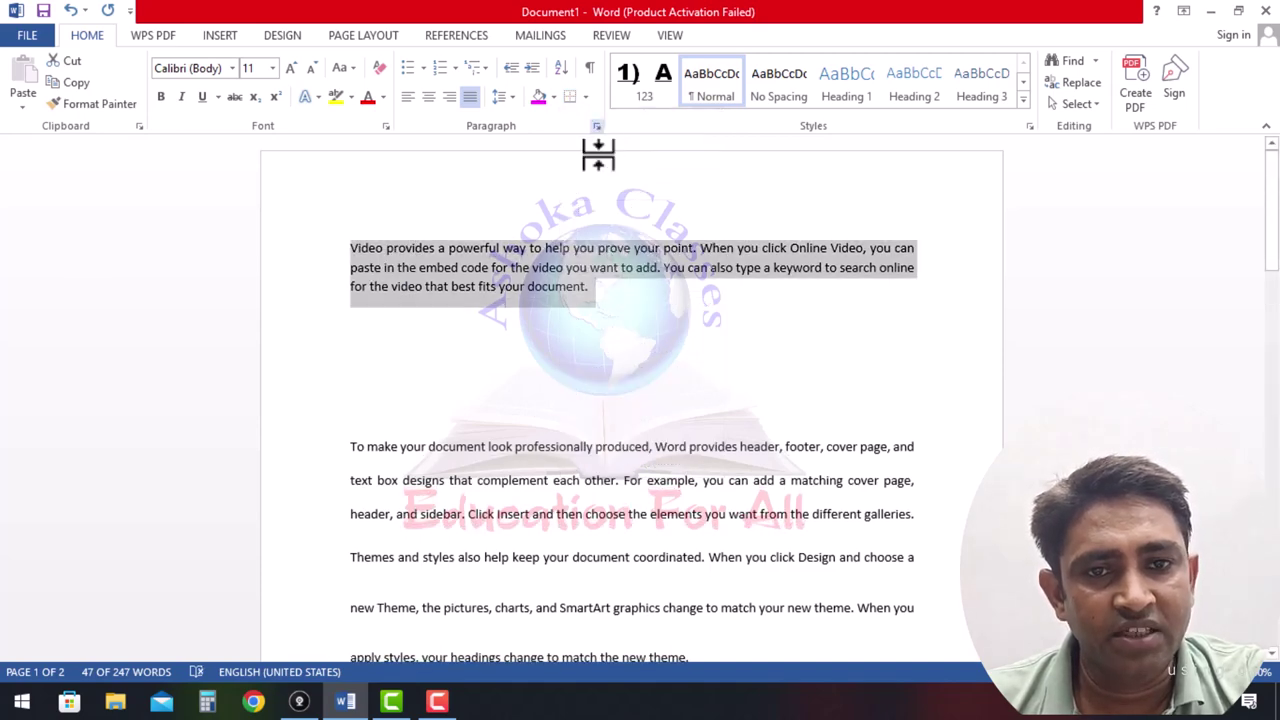
left_click(585, 98)
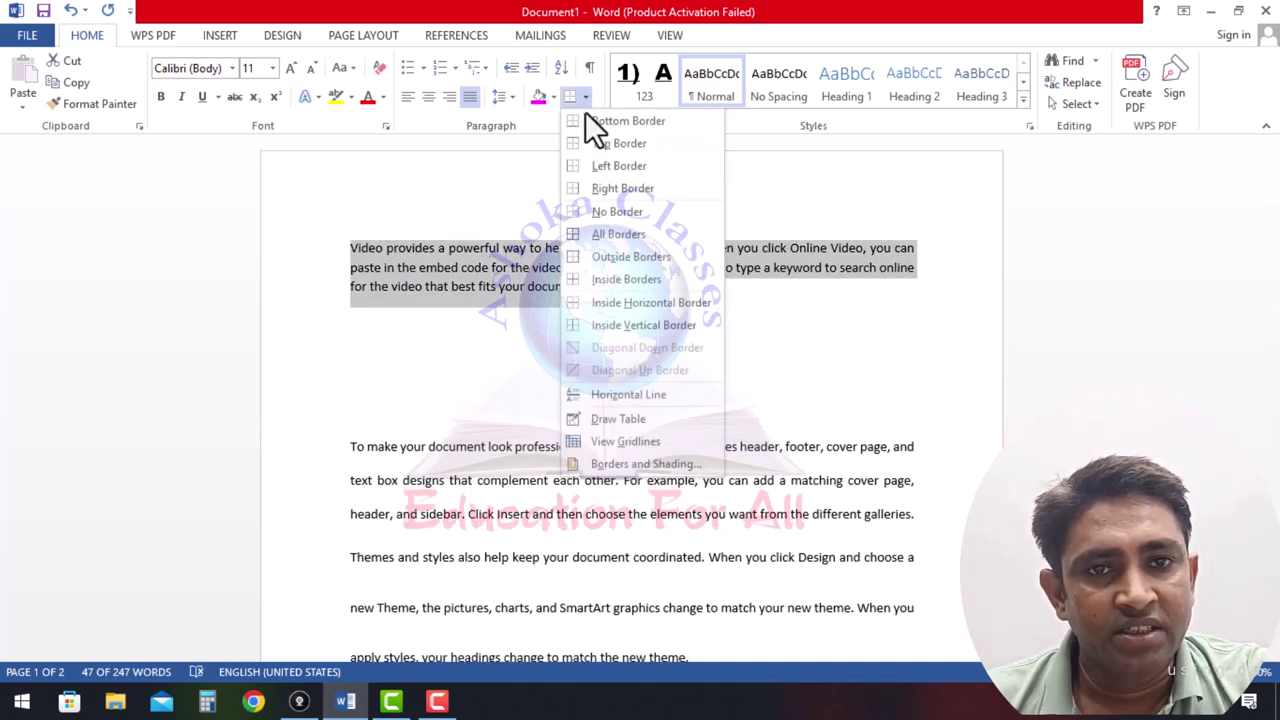
left_click(590, 145)
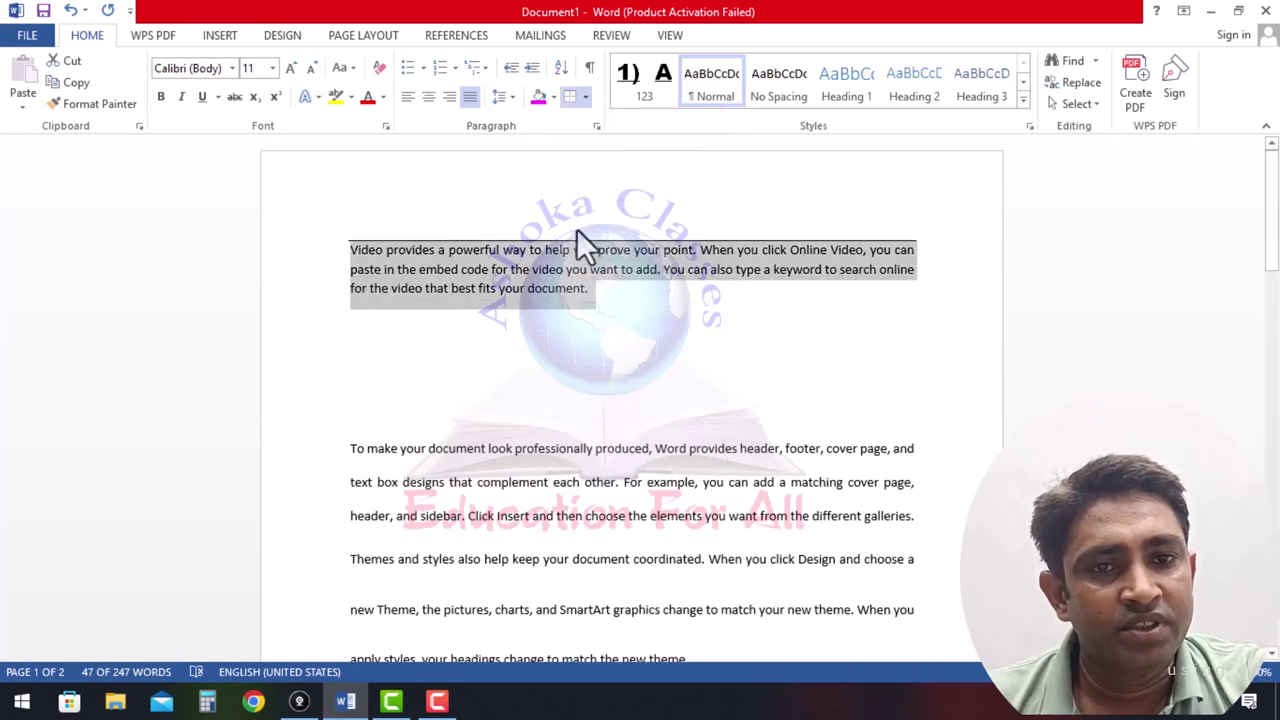
Apply All Borders, then Outside Borders to box the paragraph, and deselect it.
left_click(585, 97)
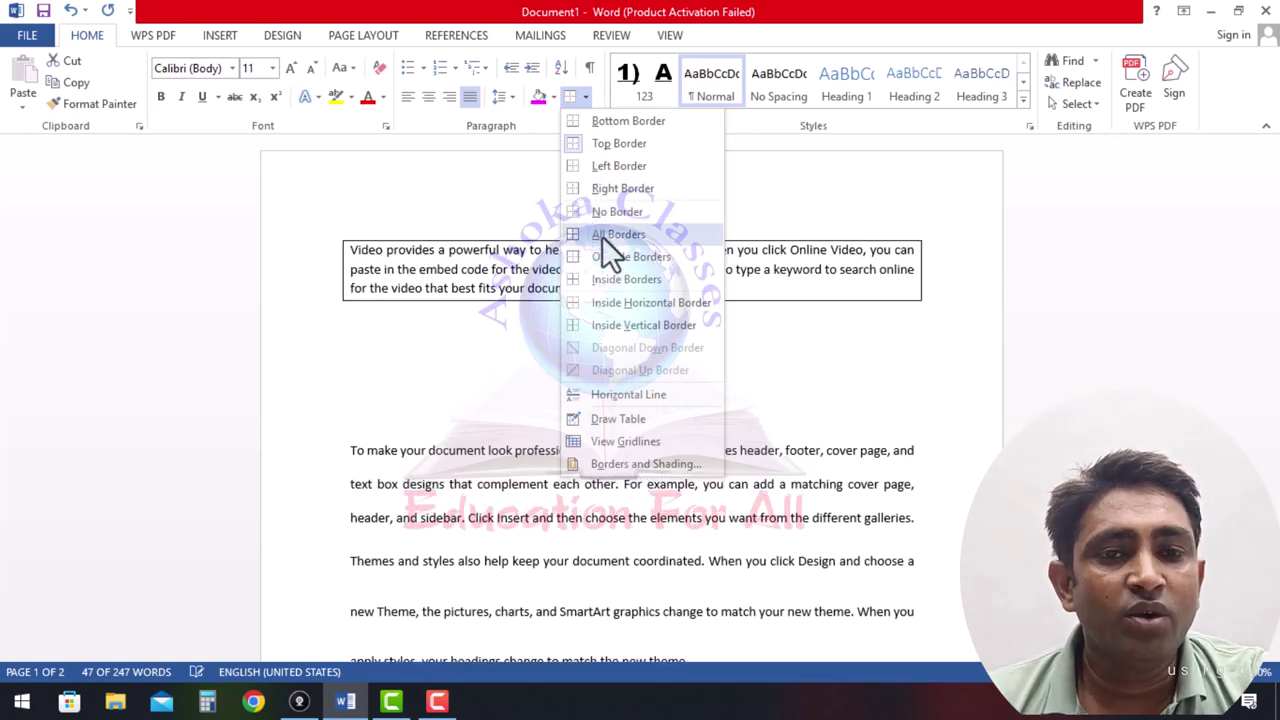
left_click(602, 236)
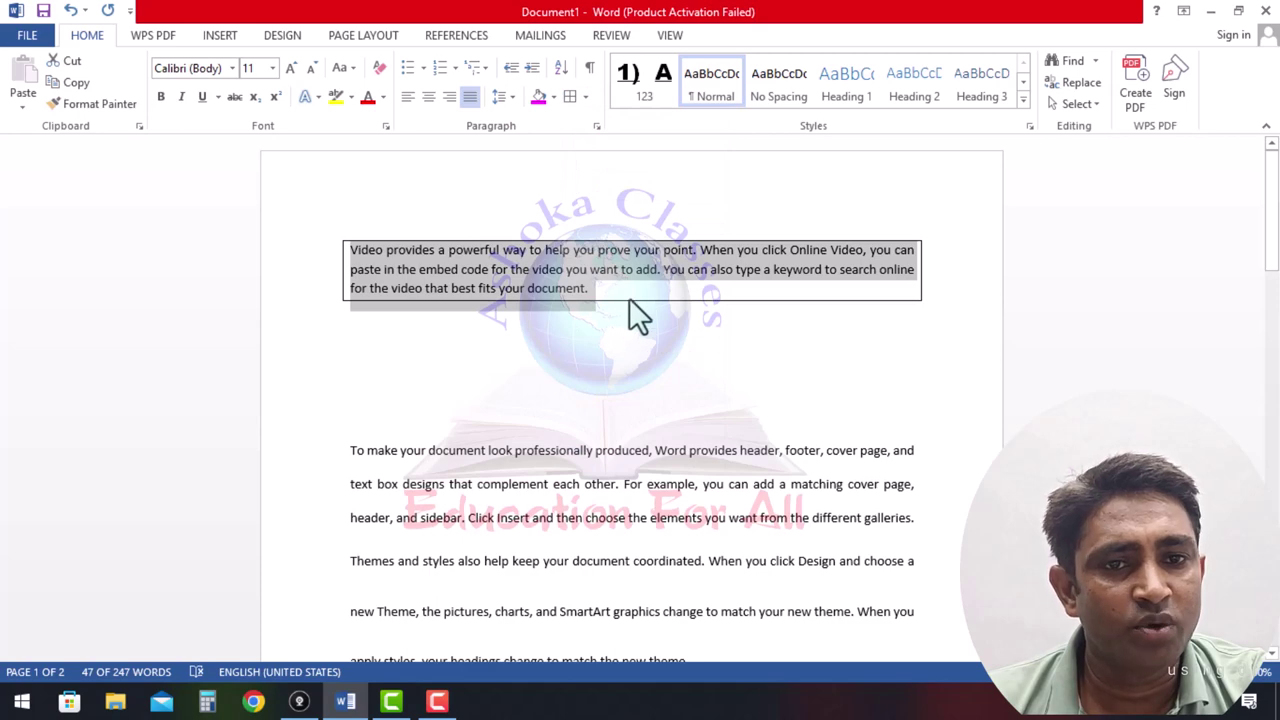
left_click(586, 98)
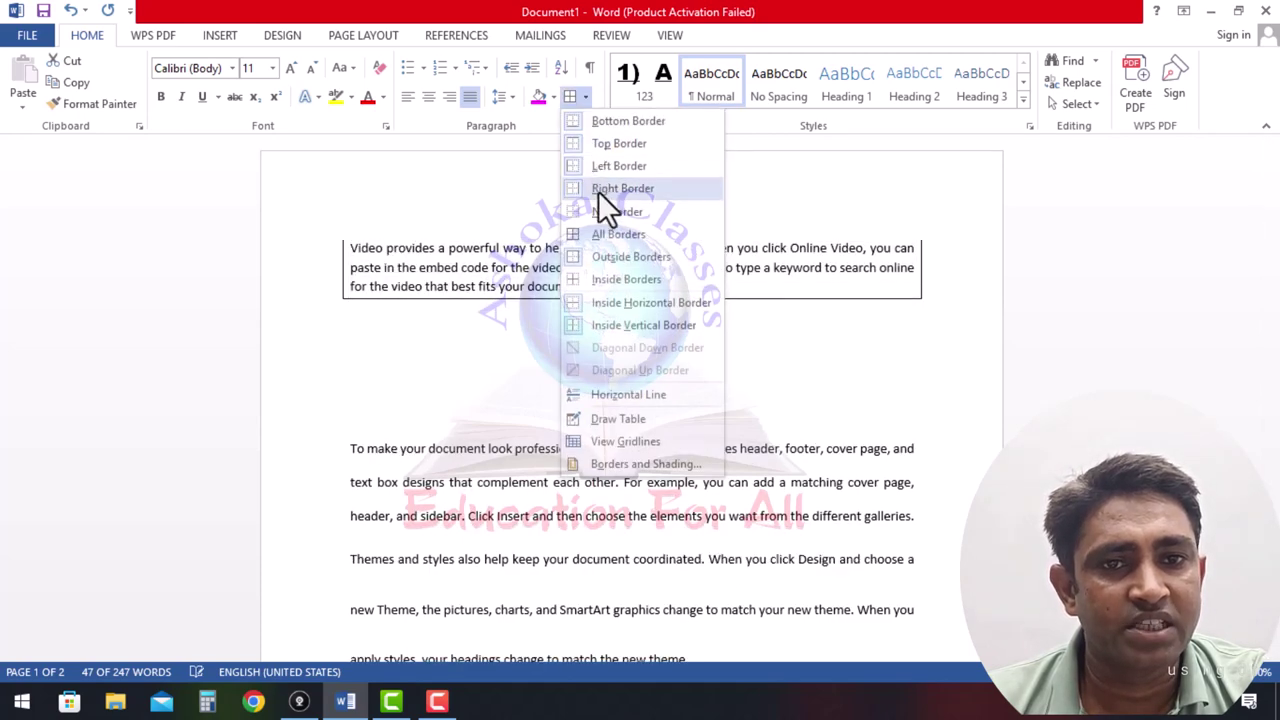
left_click(607, 259)
left_click(628, 330)
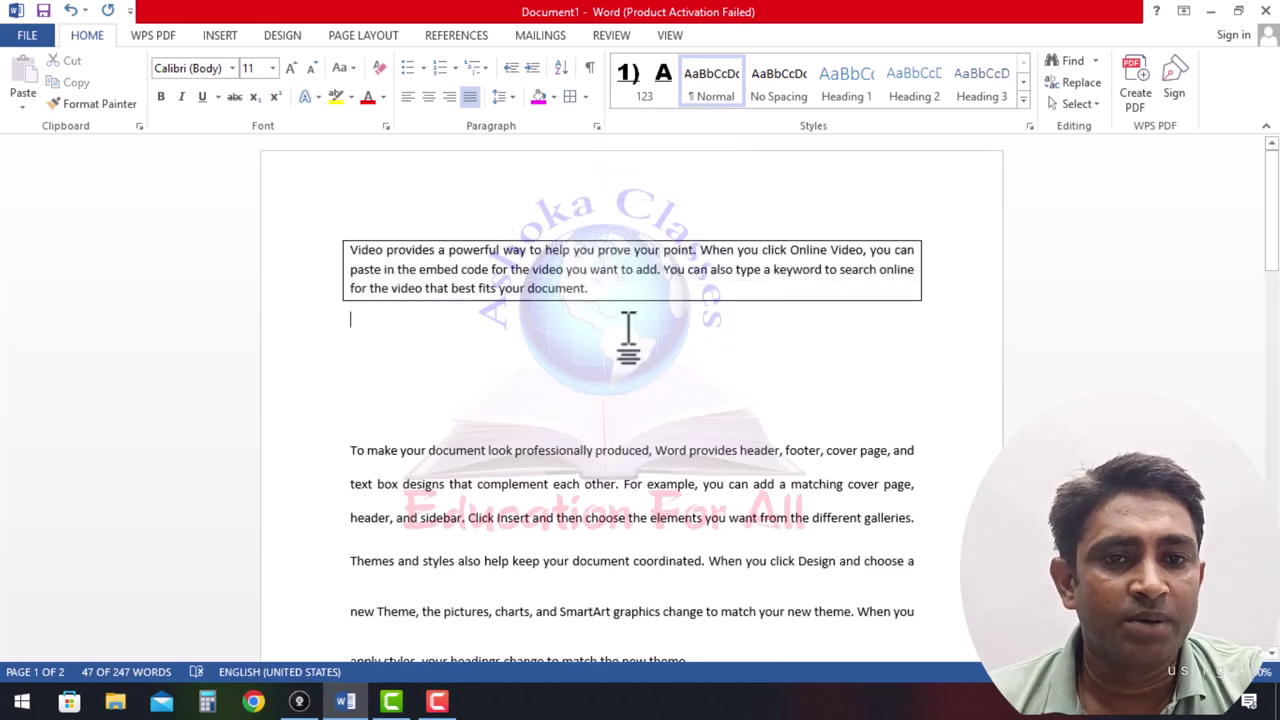
left_click(512, 97)
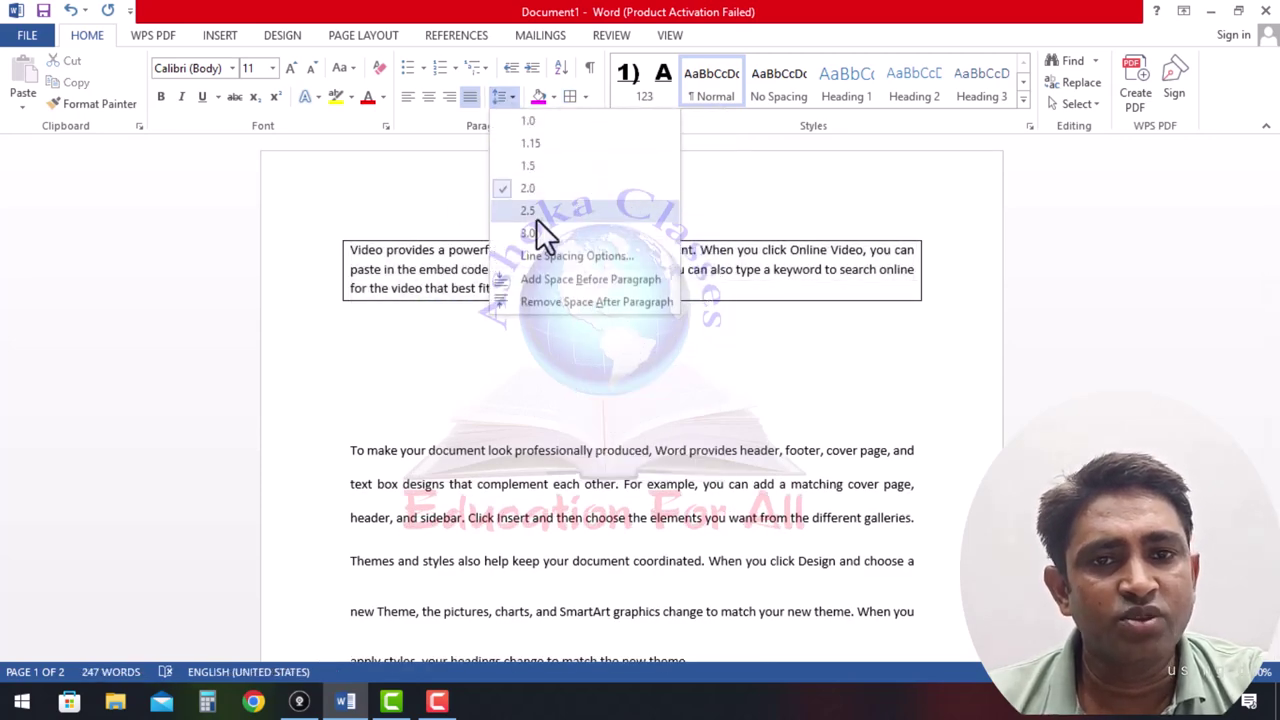
left_click(630, 379)
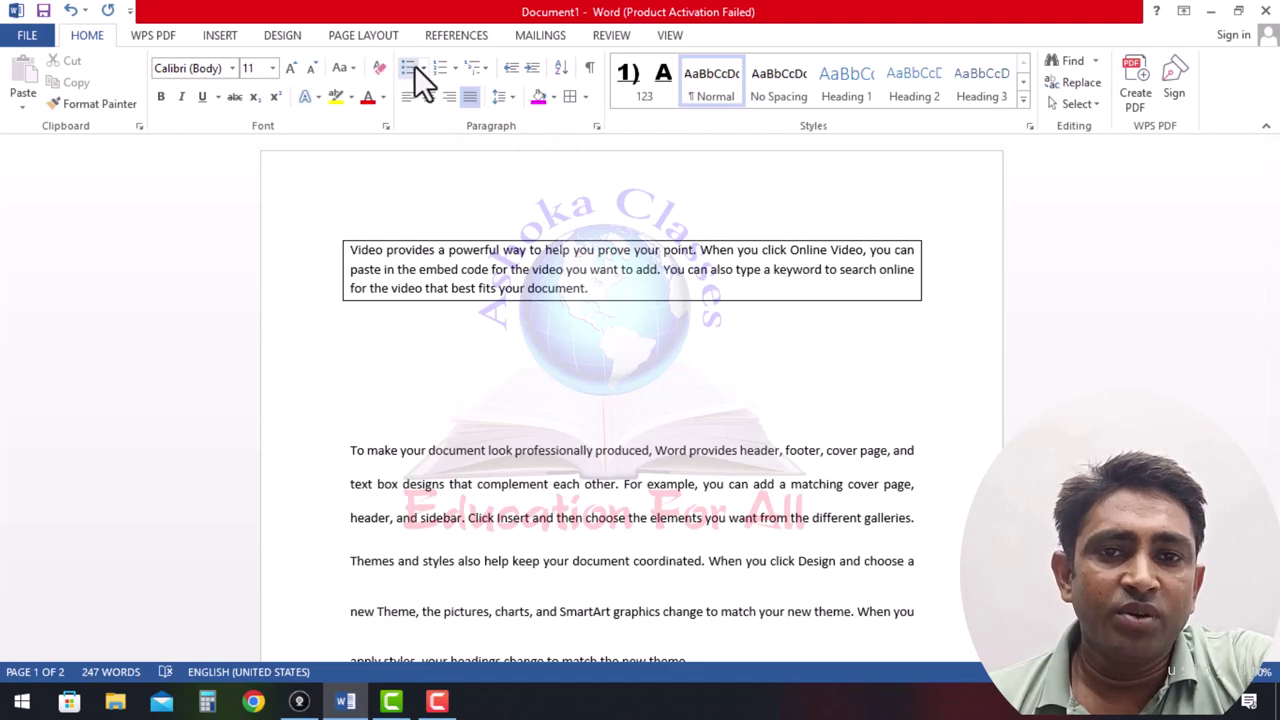
Try joining the Justify line onto the Center ctrl+e line, then send it back to page 2.
left_click(522, 376)
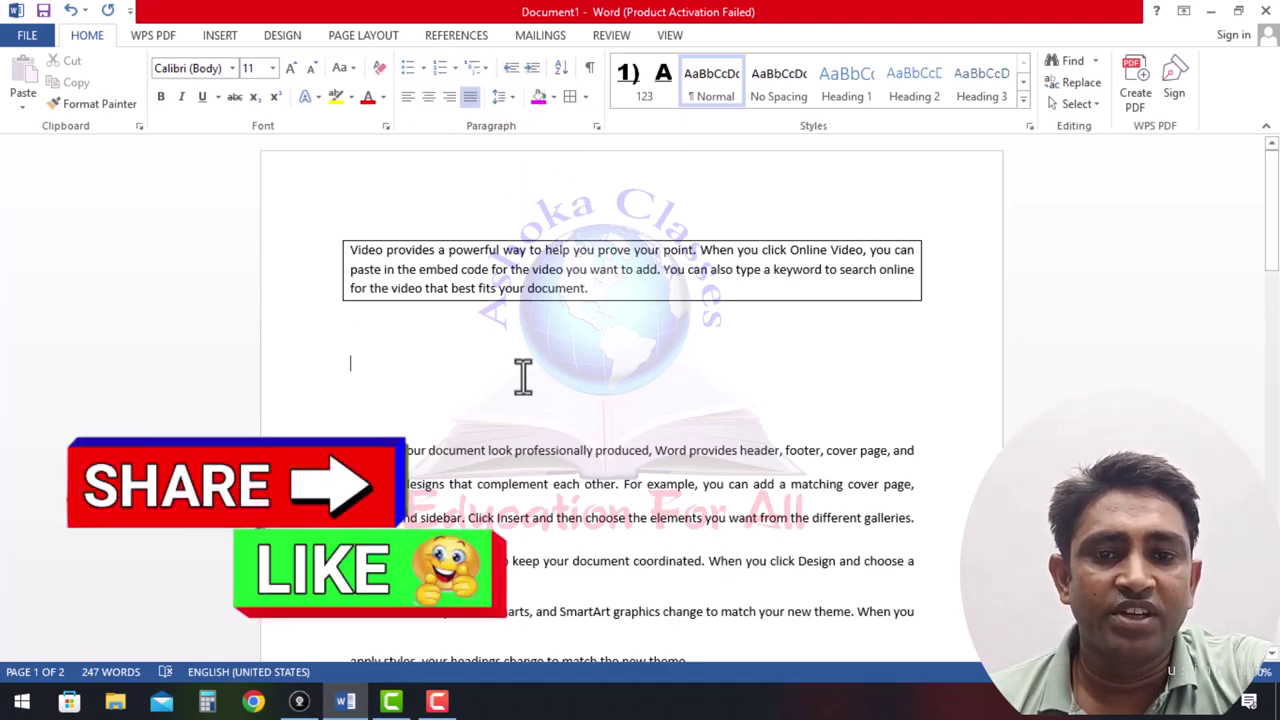
scroll(522, 376, "down", 3)
scroll(522, 376, "down", 5)
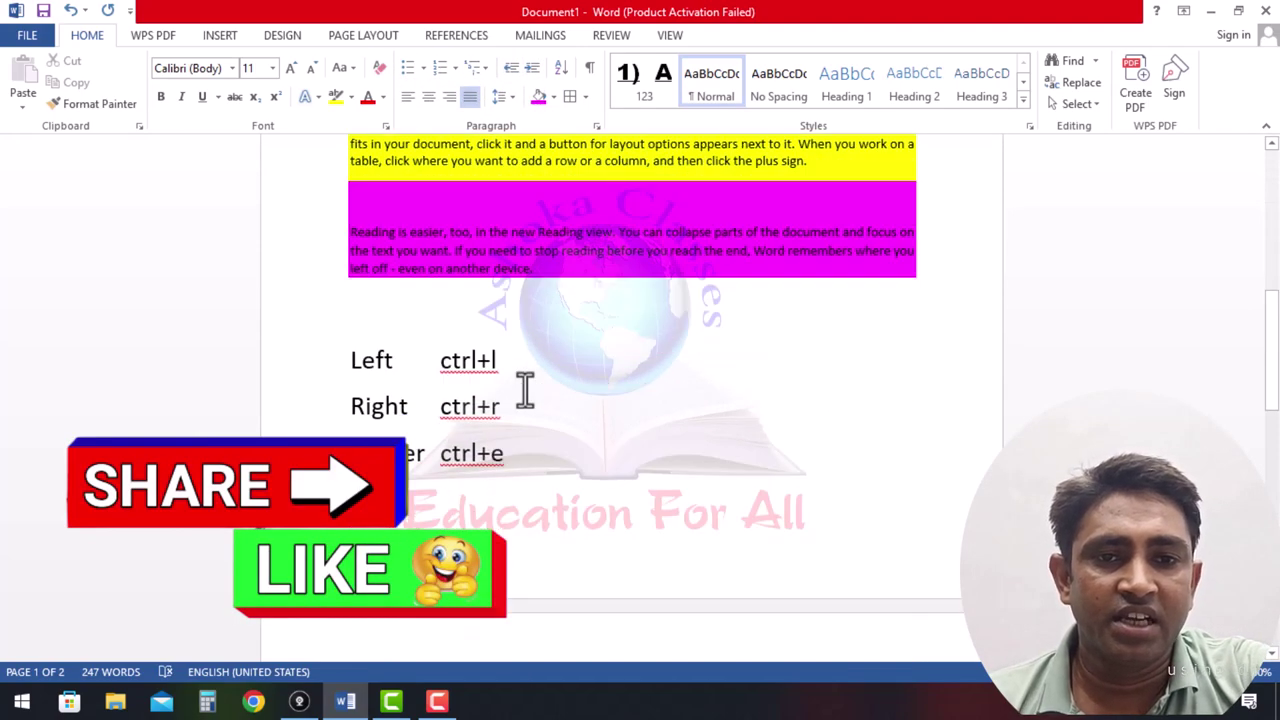
scroll(524, 385, "down", 4)
scroll(524, 390, "down", 3)
scroll(526, 386, "up", 4)
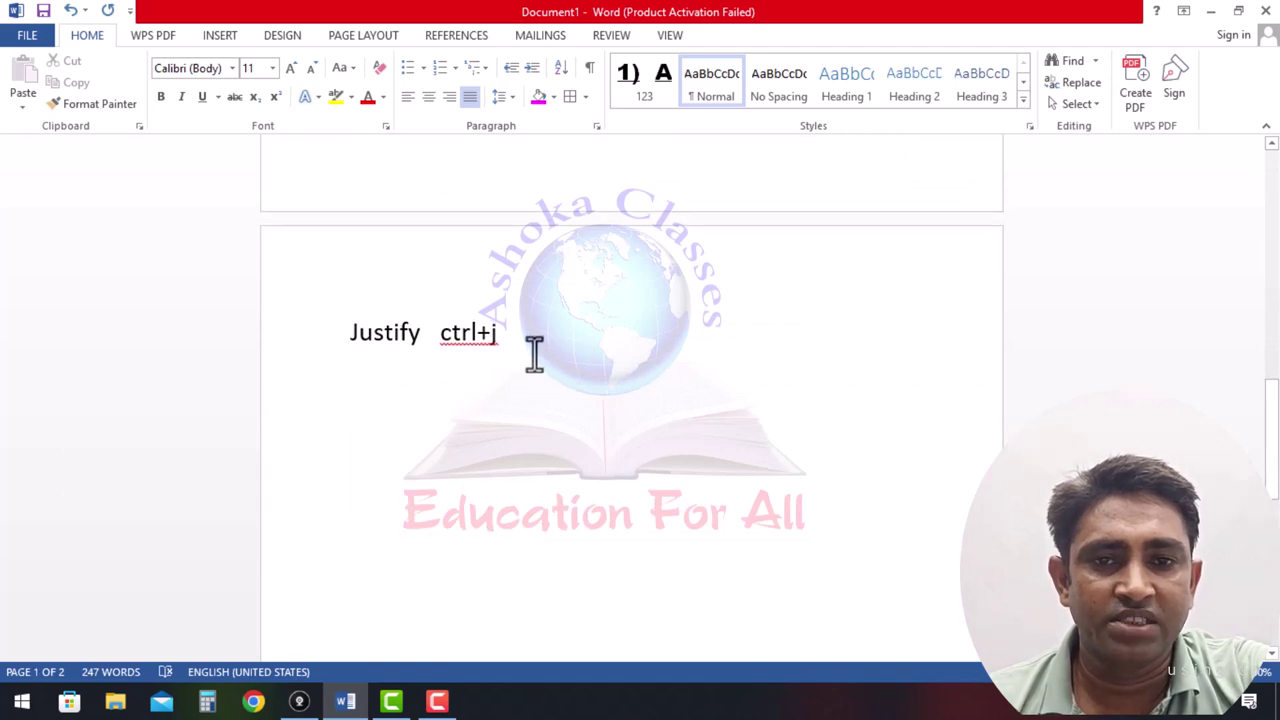
scroll(450, 240, "up", 2)
scroll(480, 250, "up", 2)
left_click(515, 250)
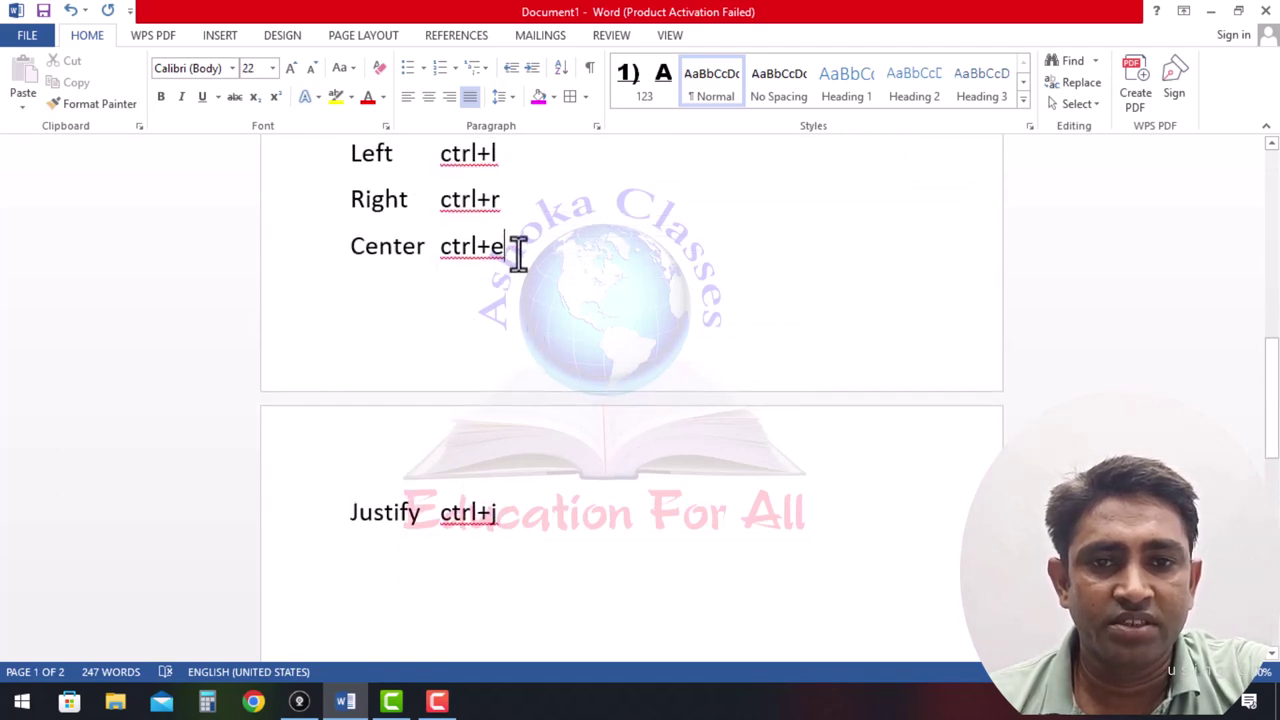
key("Delete")
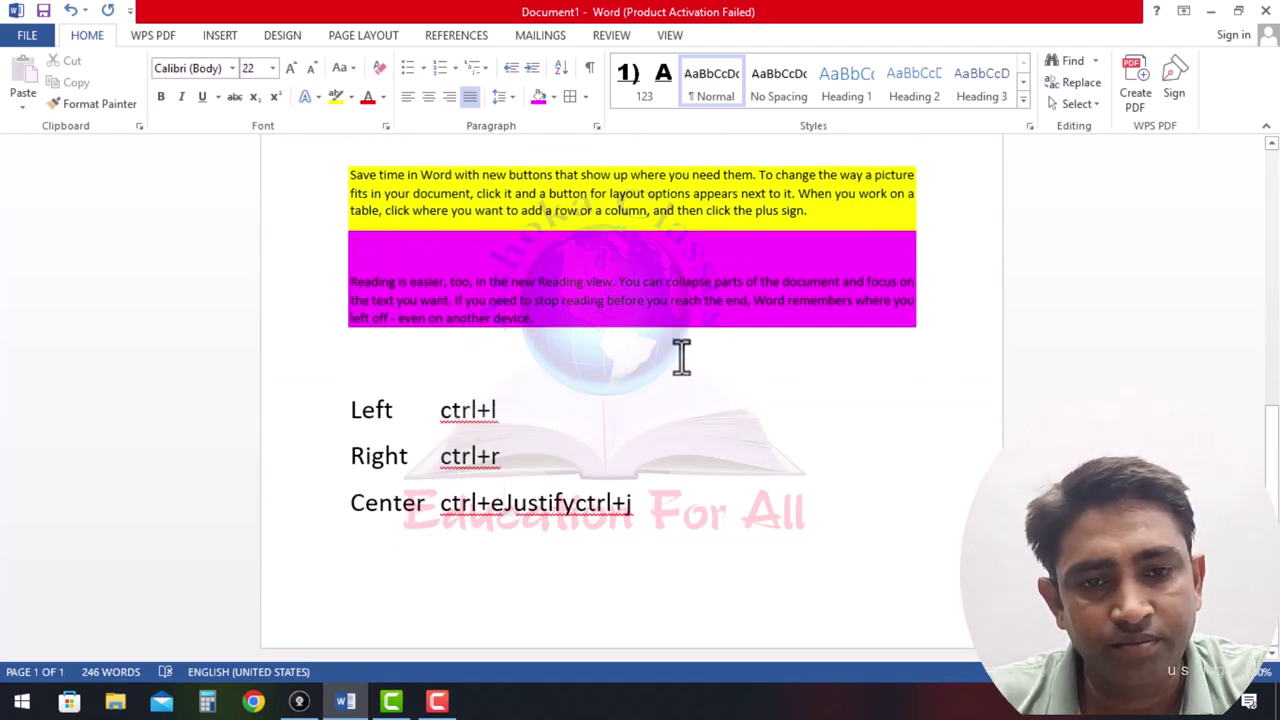
key("ctrl+Return")
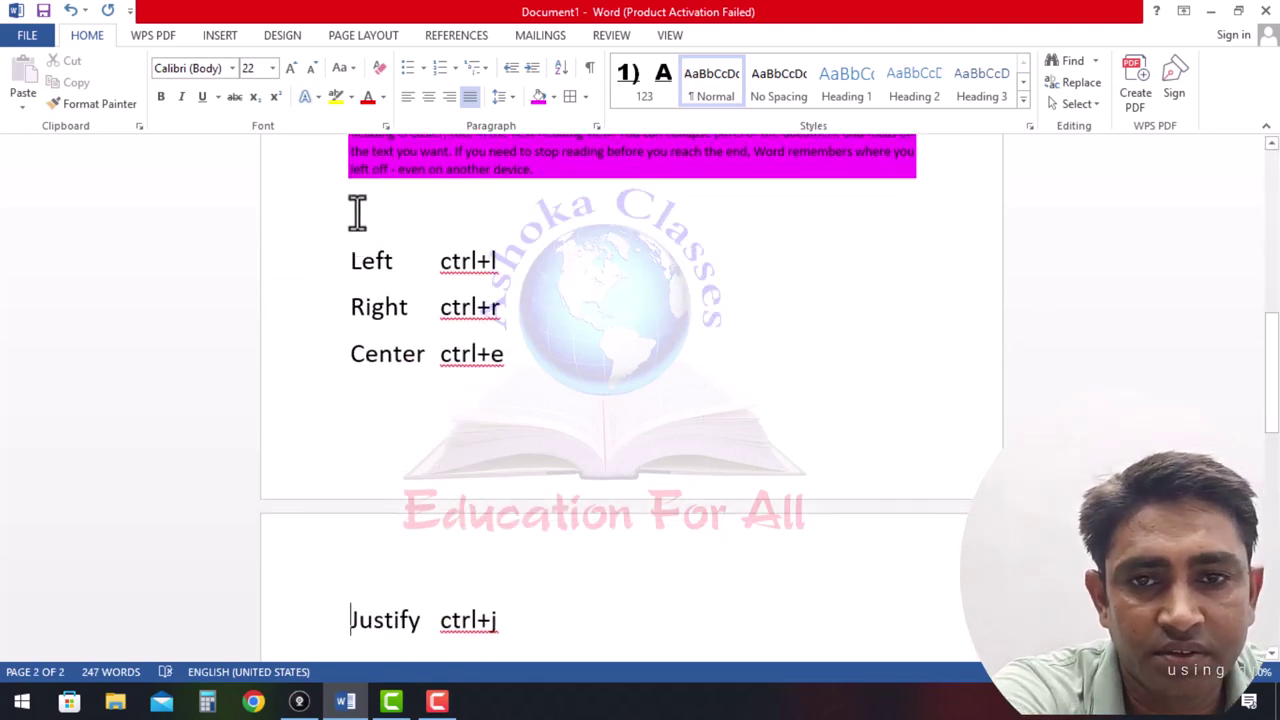
Delete the blank line so Justify sits under Center, then type =rand() on page 2.
left_click(578, 172)
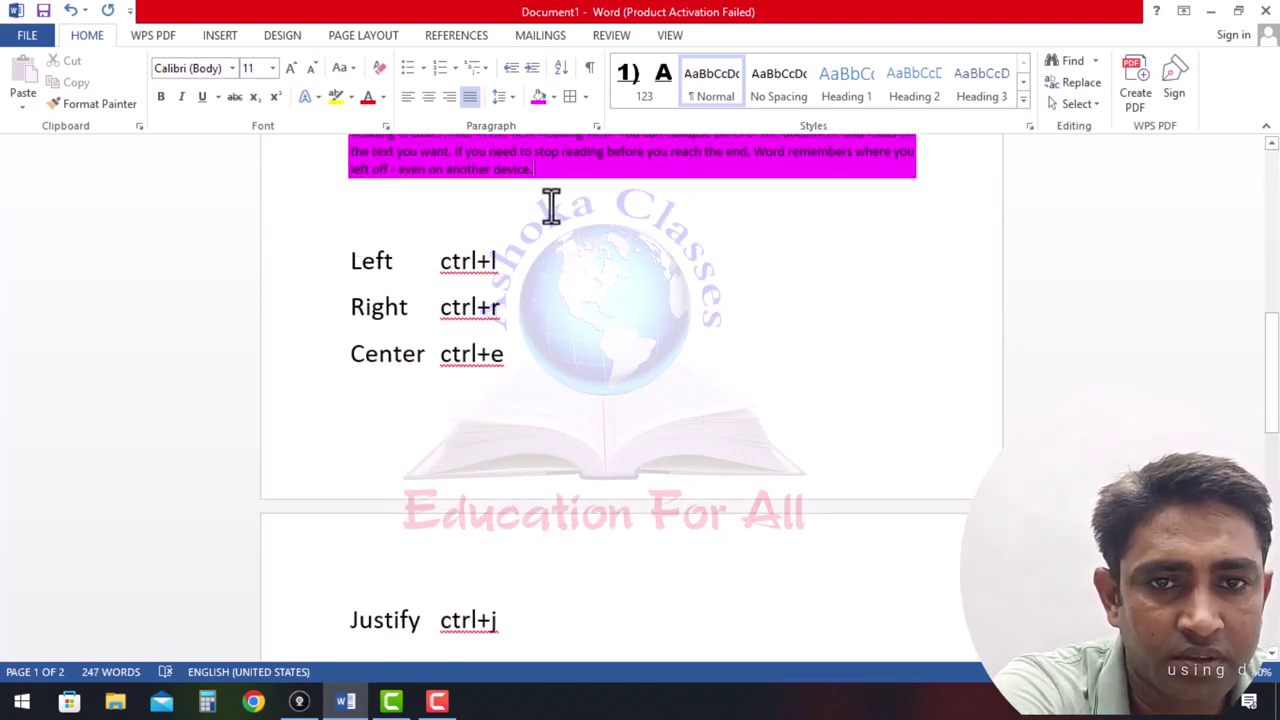
key("Delete")
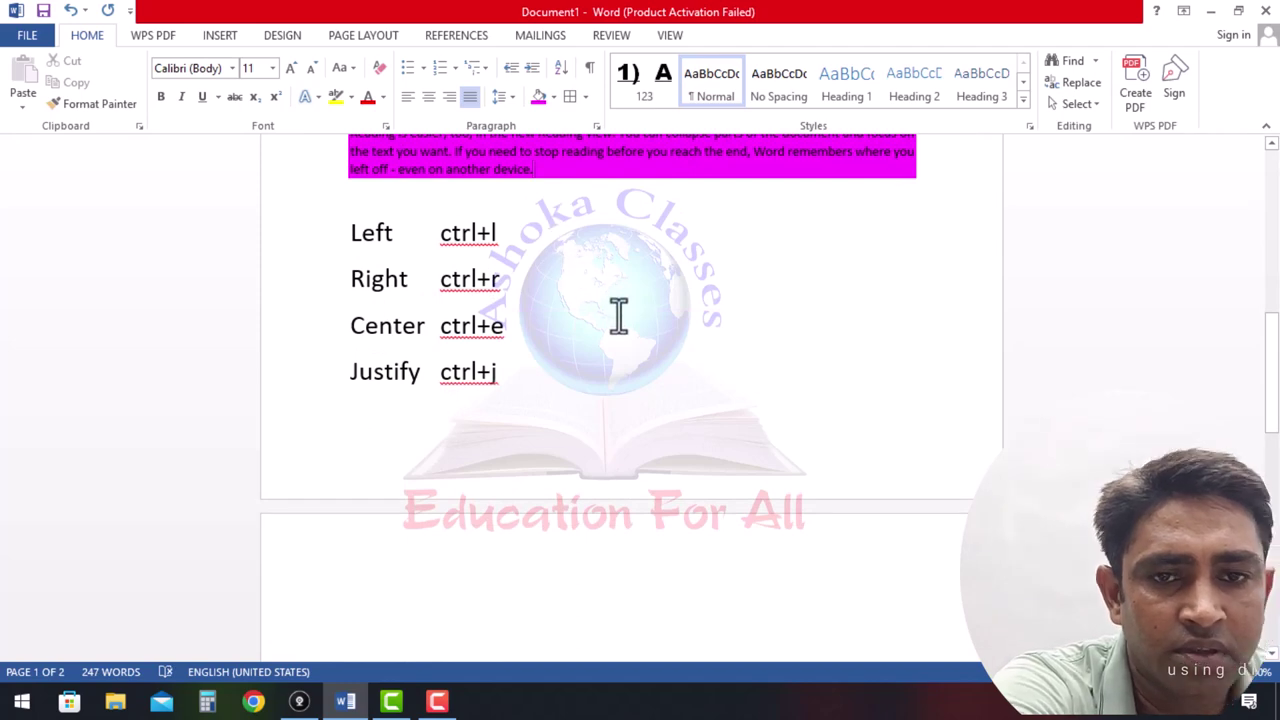
scroll(513, 460, "down", 3)
left_click(513, 460)
type("=")
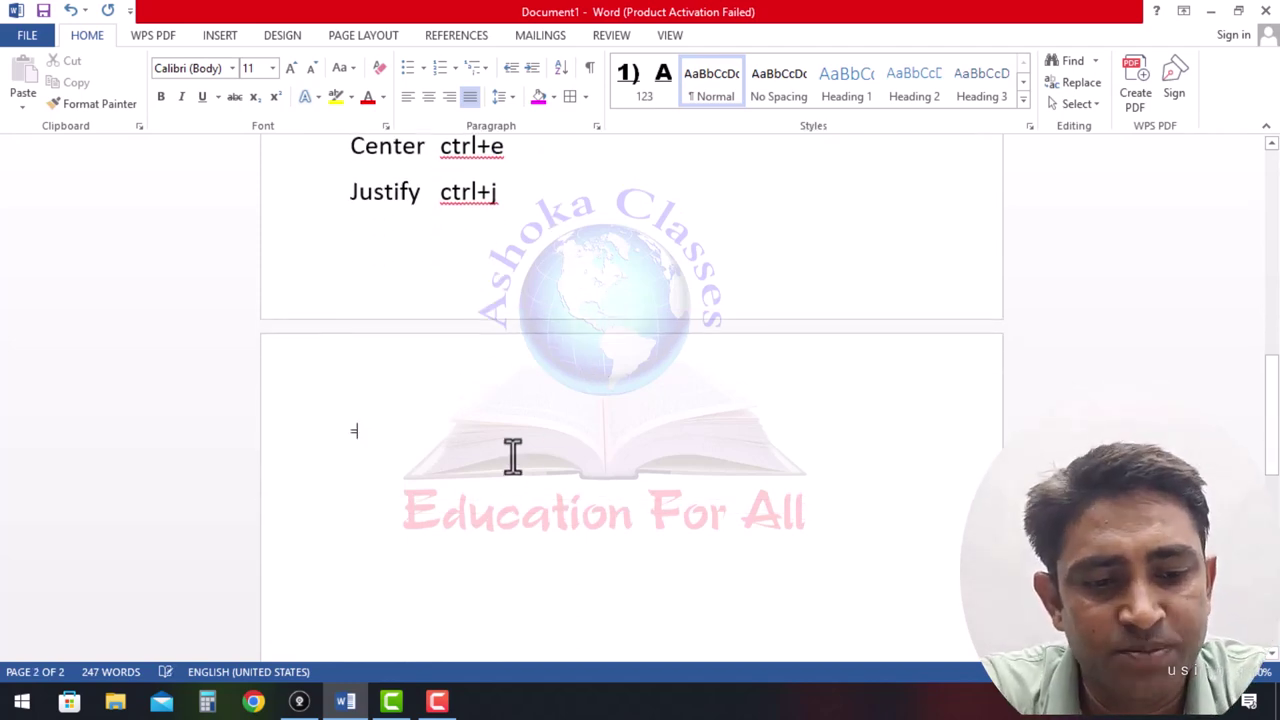
type("rand")
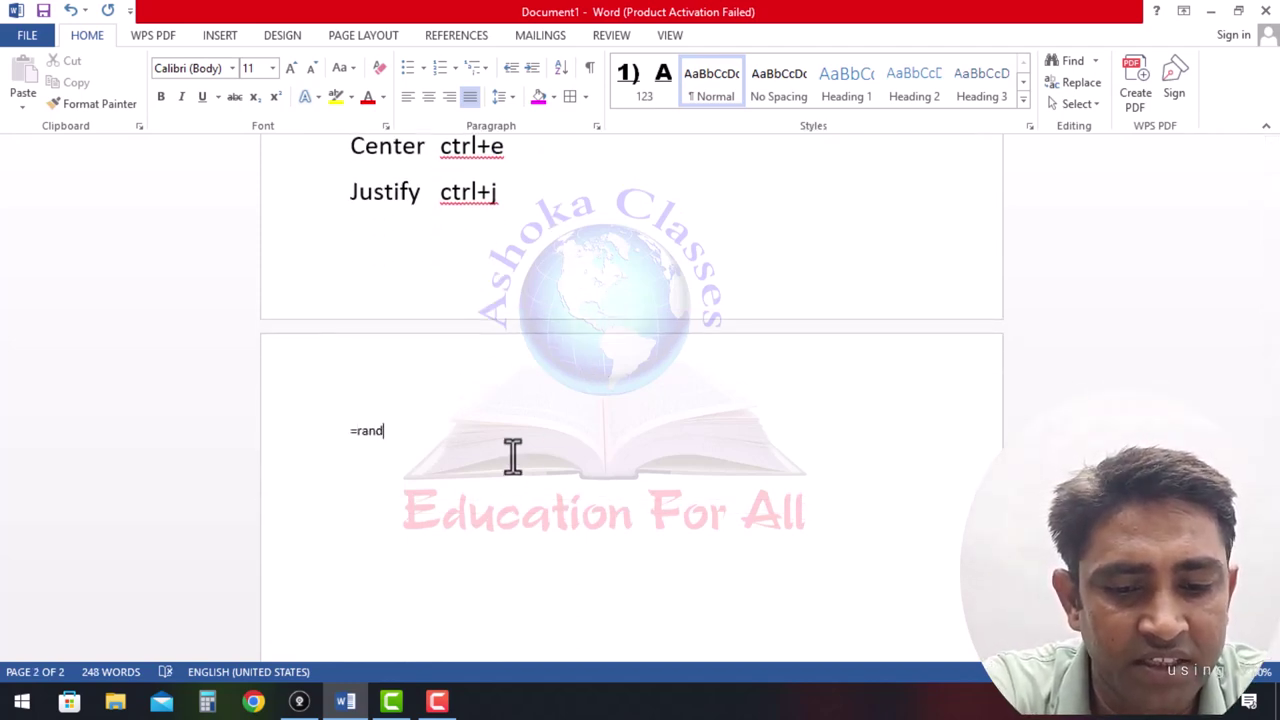
type("()")
Run =rand() to generate five sample paragraphs on page two and select them.
key("Return")
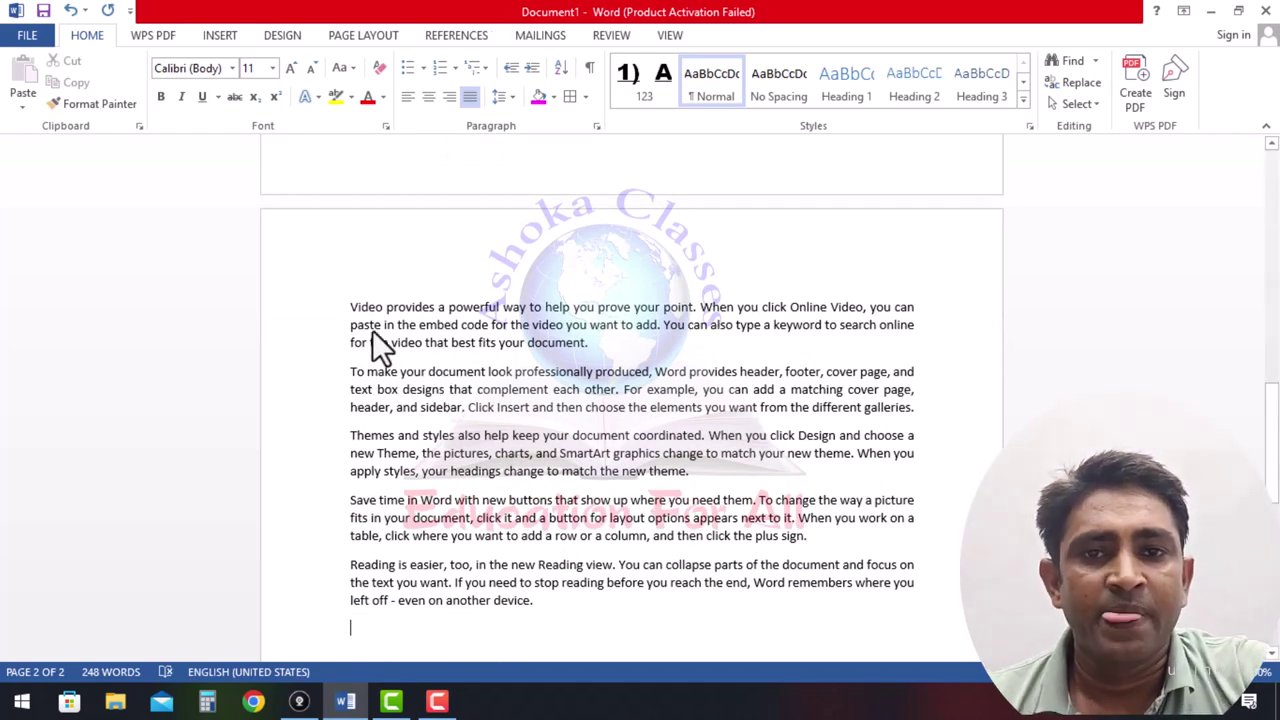
left_click_drag(351, 306, 544, 601)
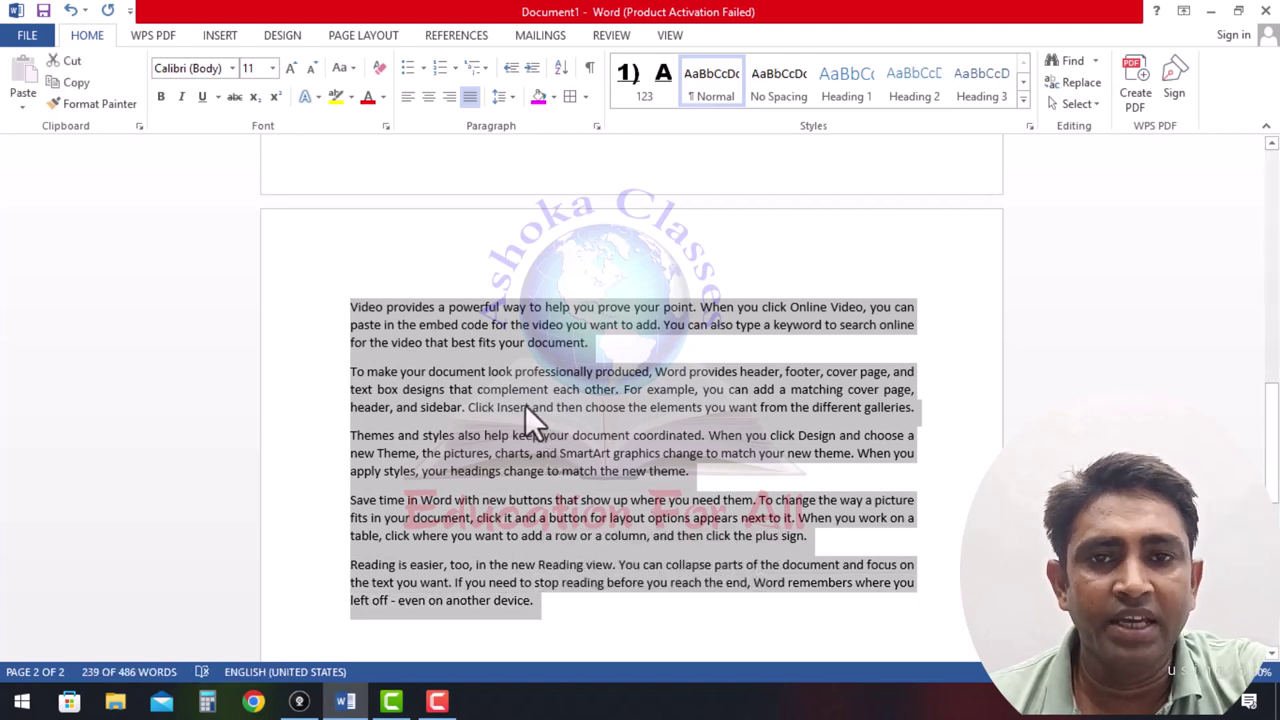
Bullet all five sample paragraphs, then renumber the last three as 1) to 3).
left_click(409, 71)
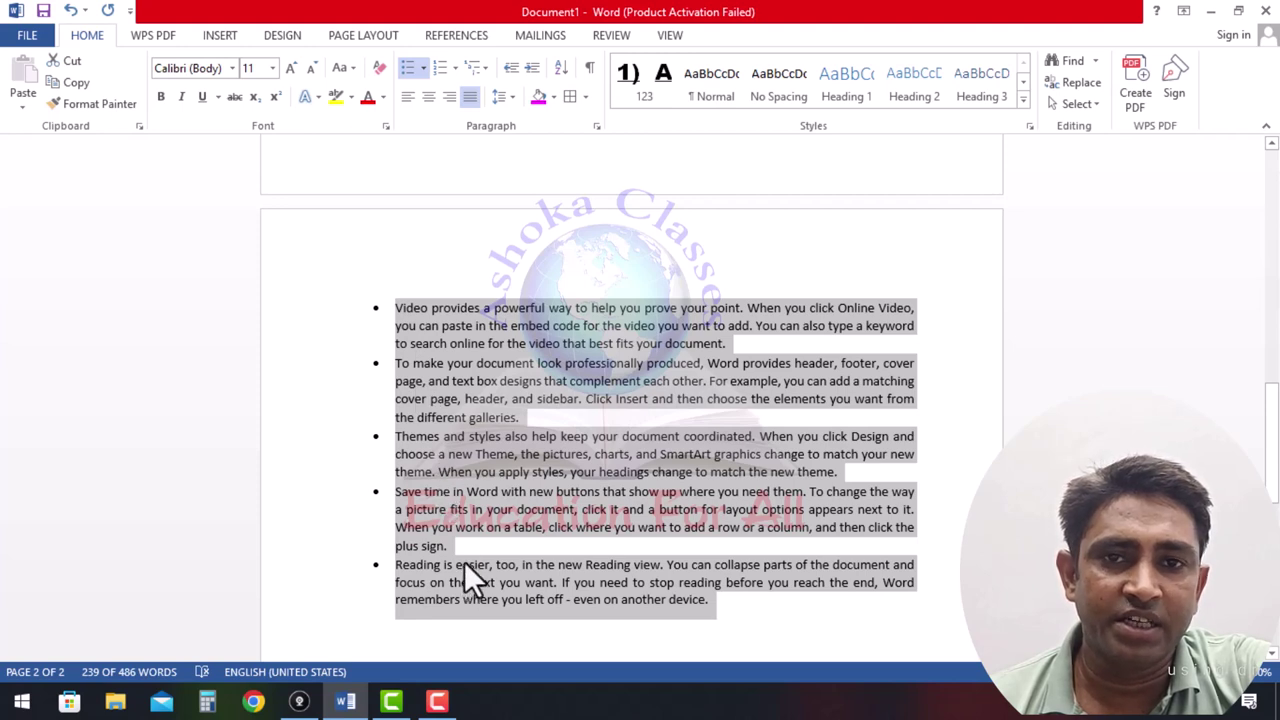
left_click(499, 465)
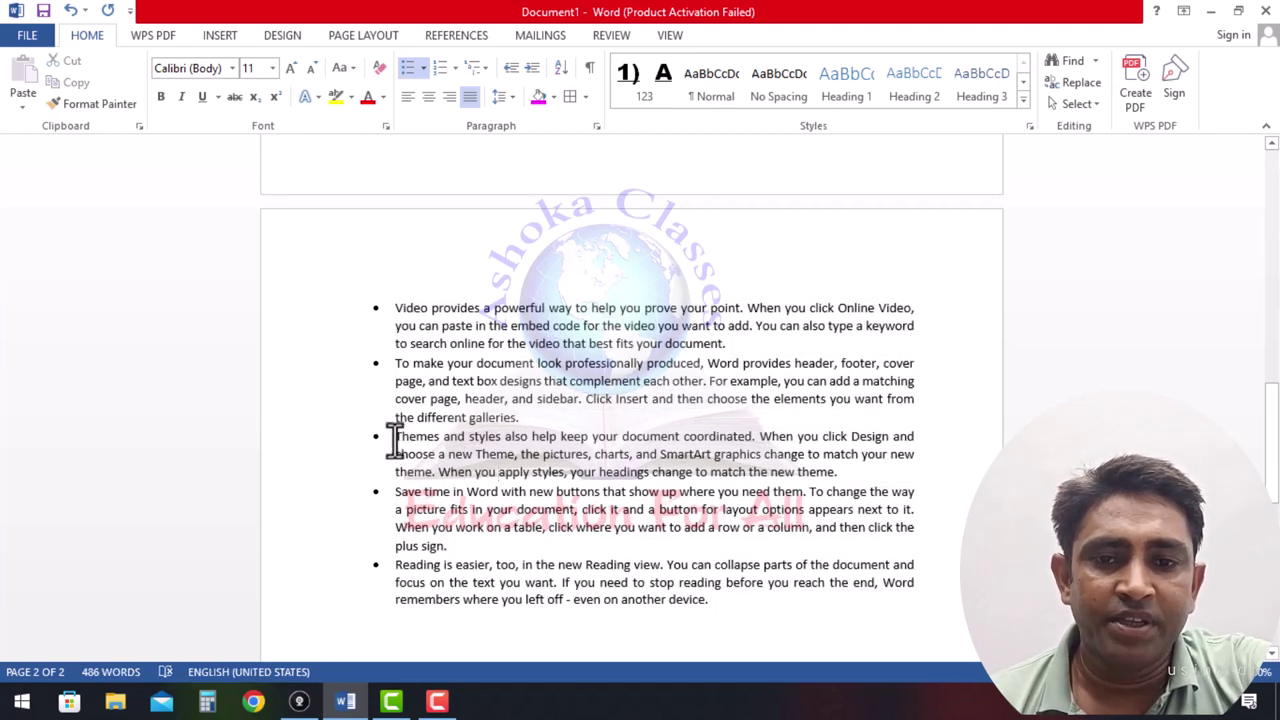
left_click_drag(393, 437, 718, 601)
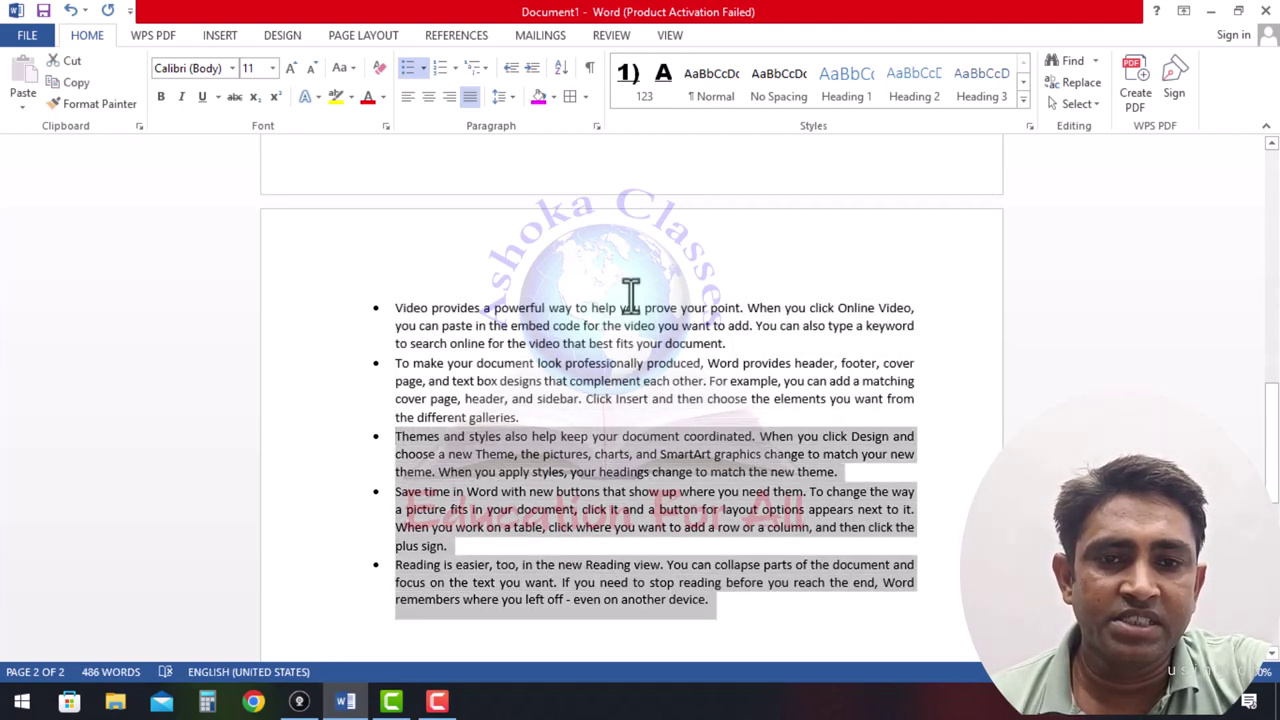
left_click(439, 66)
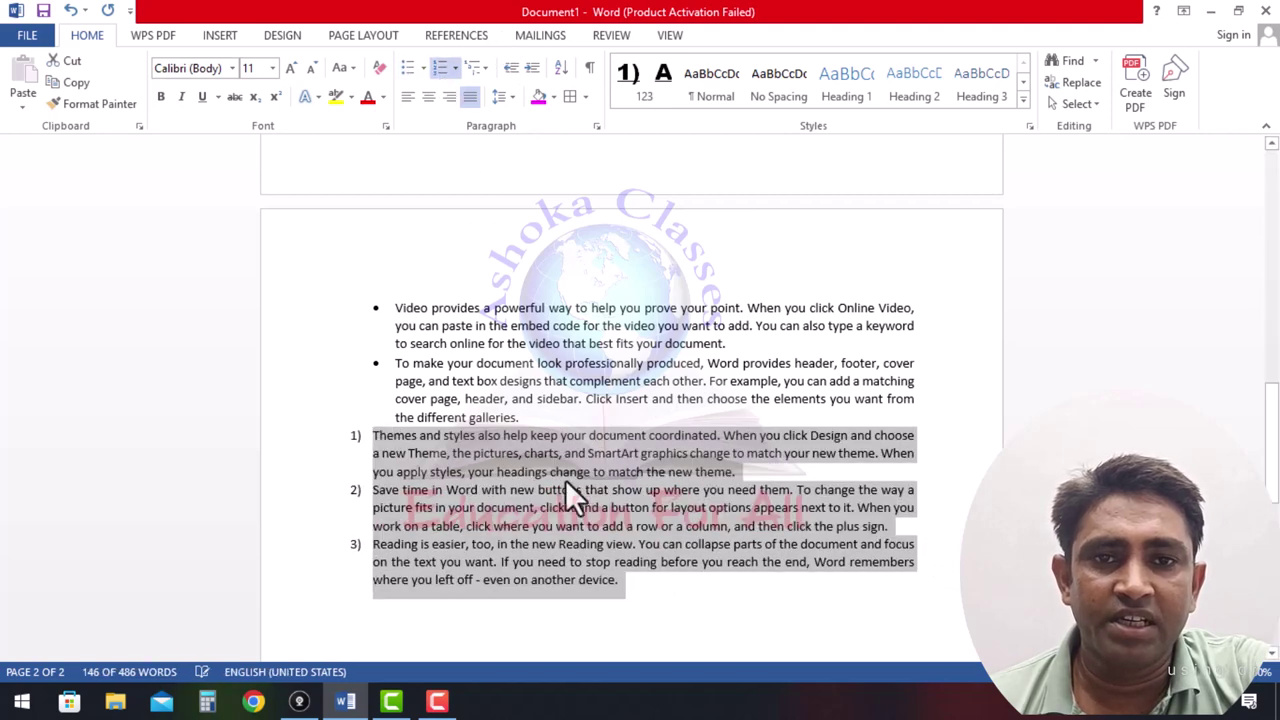
left_click(701, 597)
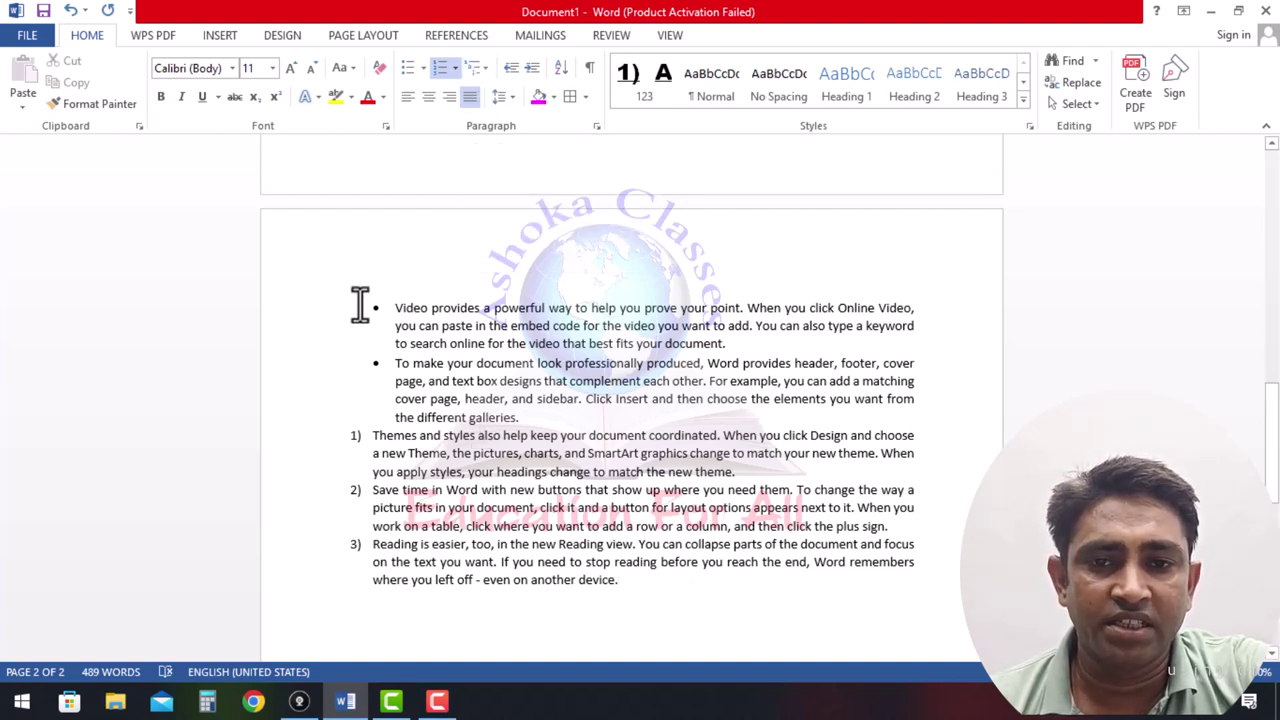
Apply a Multilevel List style to the whole list, then undo it with Ctrl+Z.
left_click_drag(360, 305, 672, 580)
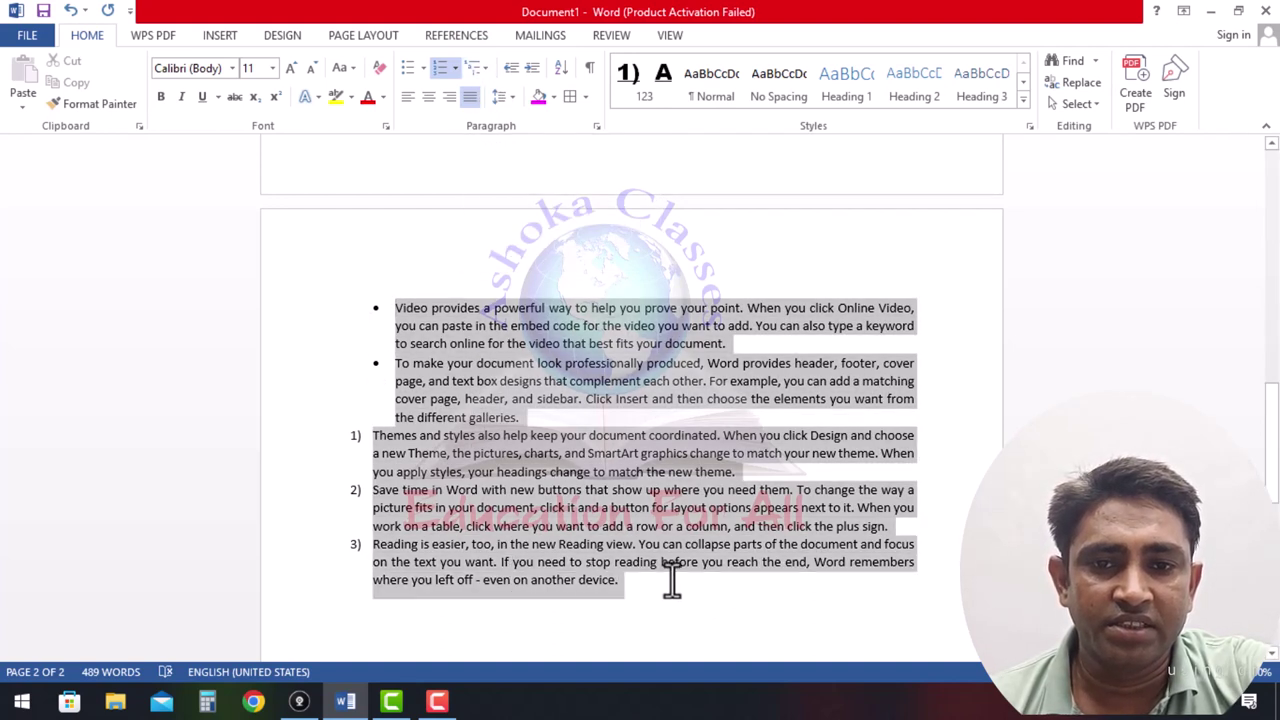
left_click(476, 68)
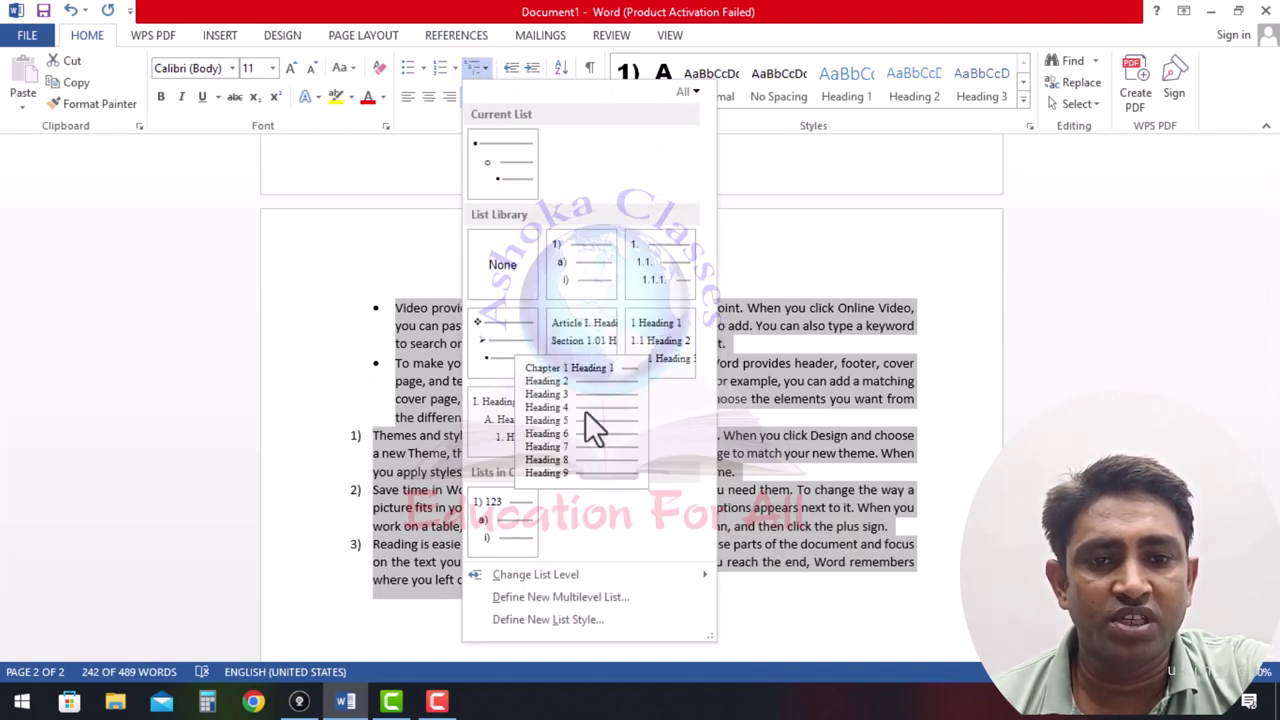
left_click(518, 536)
left_click(586, 265)
scroll(590, 330, "down", 2)
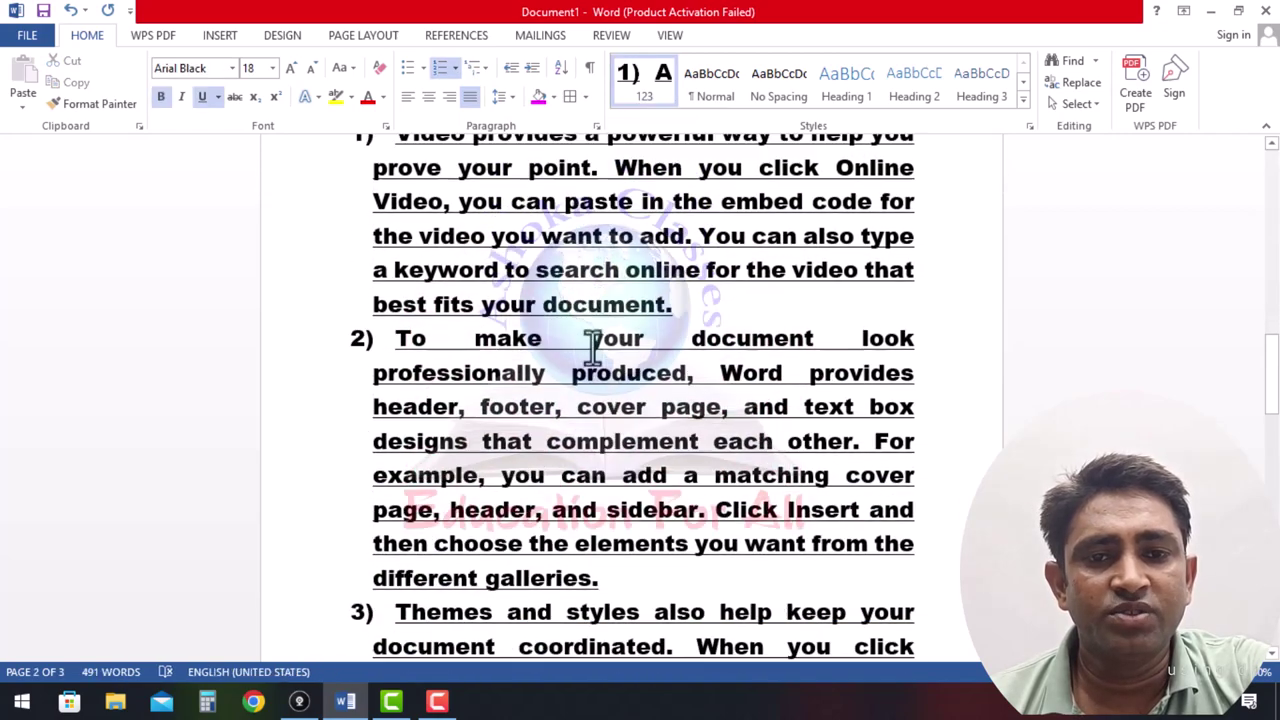
scroll(590, 340, "down", 2)
scroll(590, 345, "up", 2)
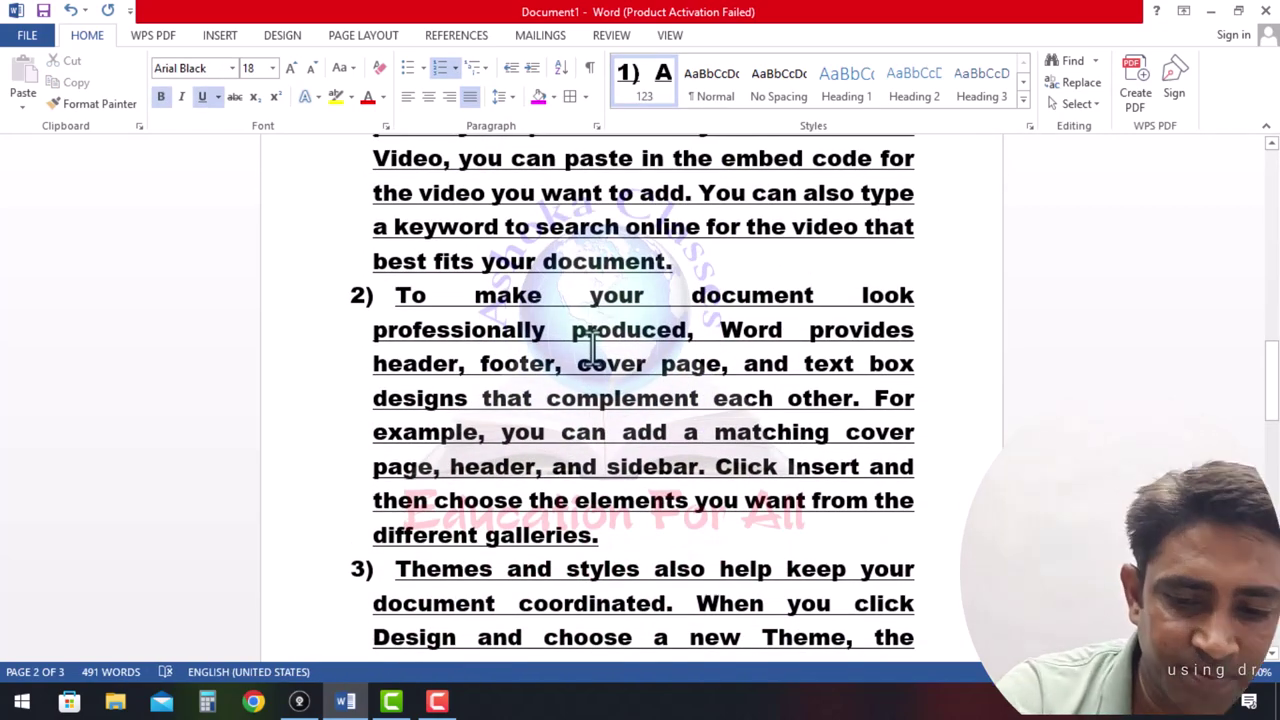
key("ctrl+z")
scroll(595, 405, "up", 4)
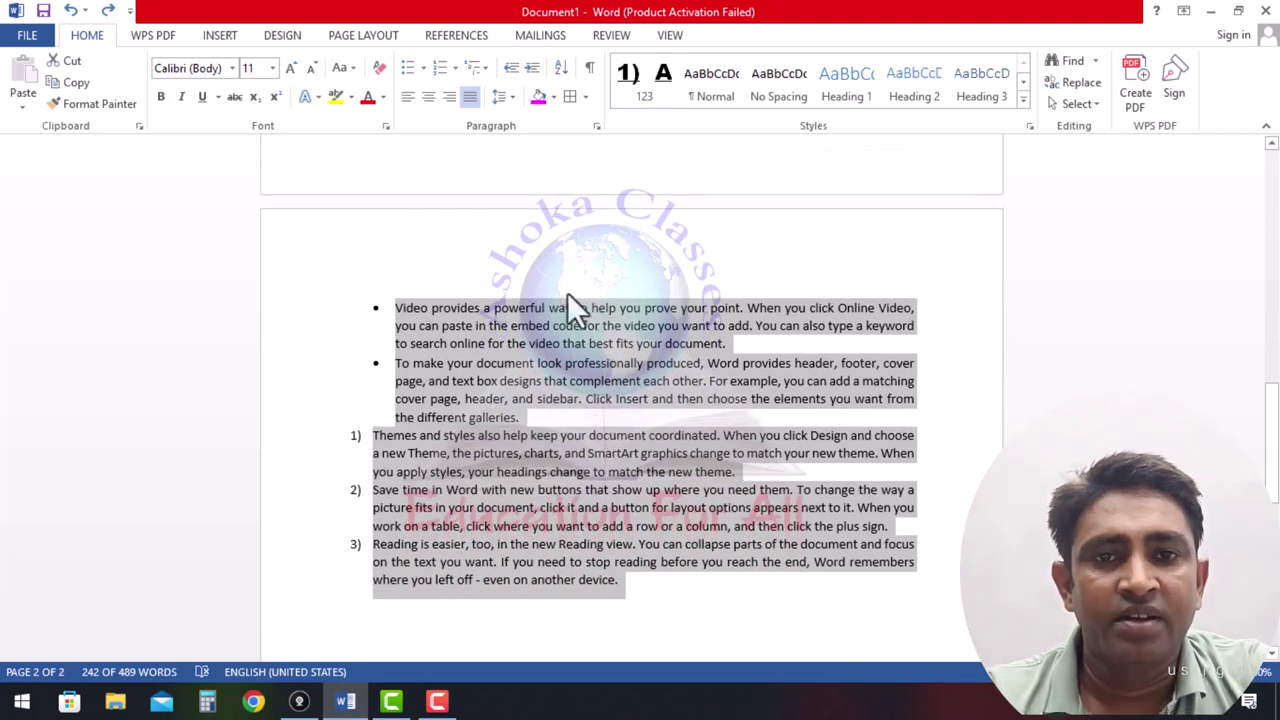
left_click(540, 268)
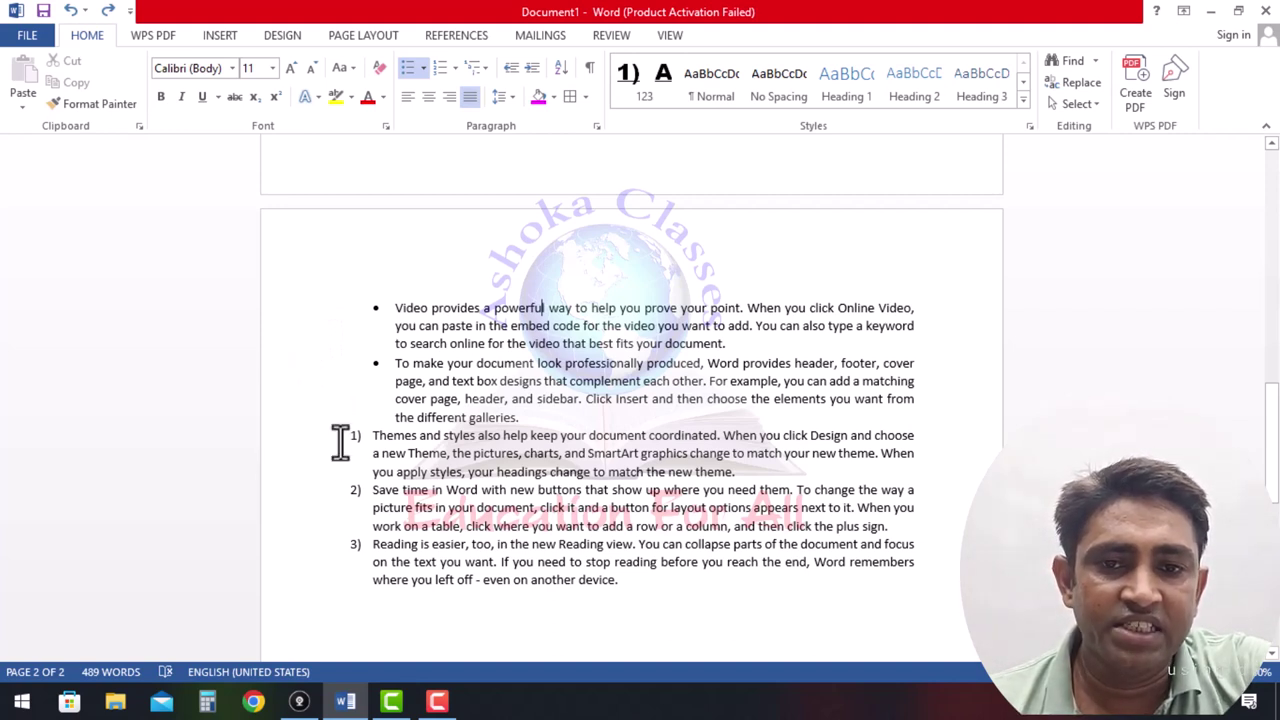
left_click_drag(370, 308, 457, 606)
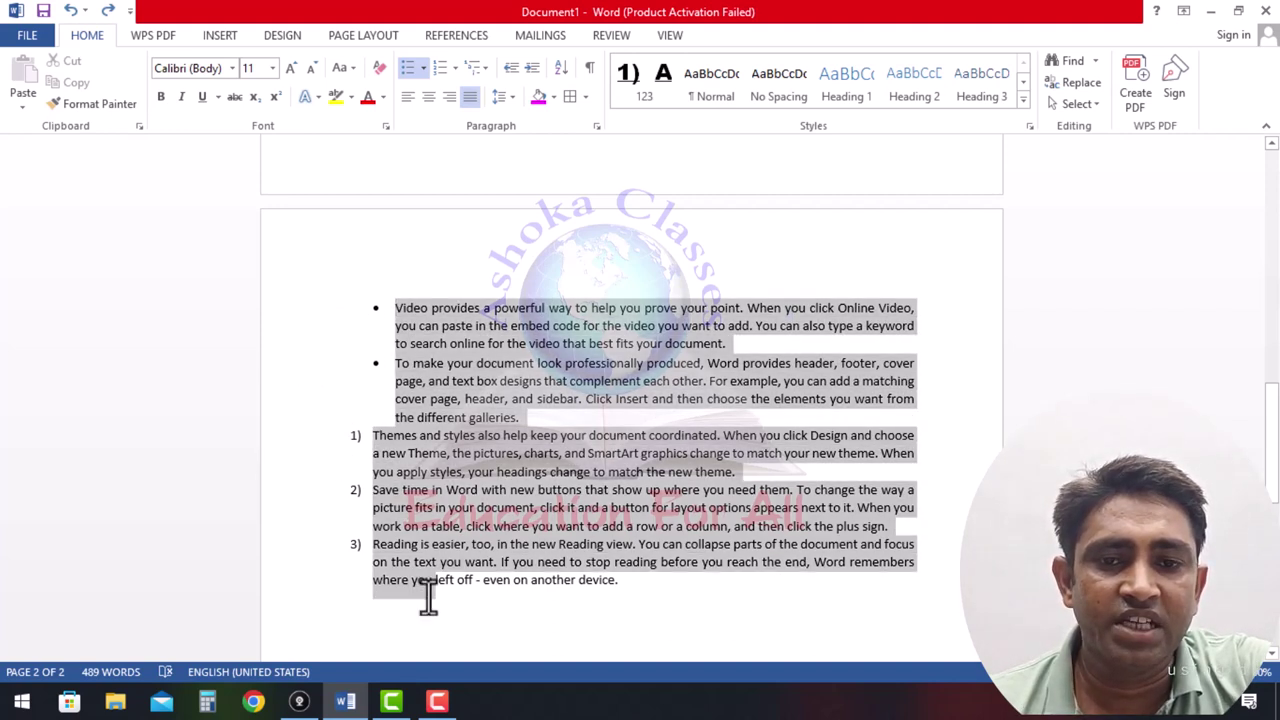
left_click(512, 73)
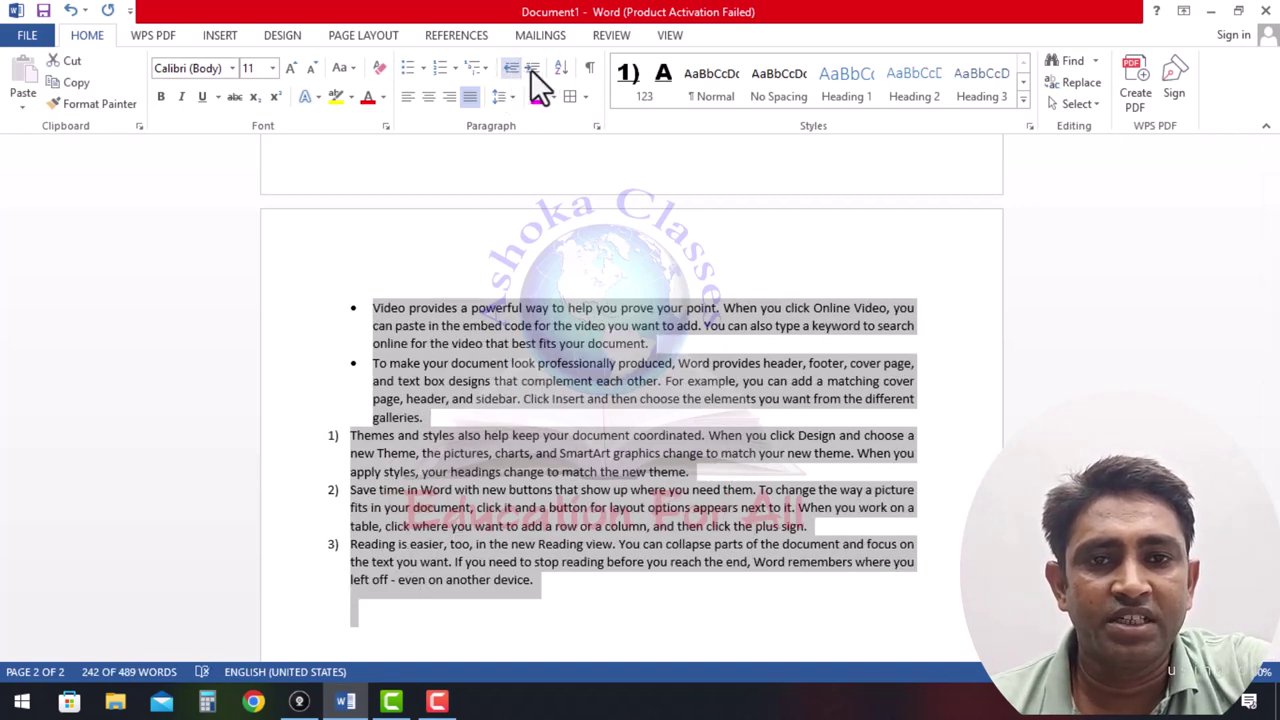
left_click(536, 69)
left_click(536, 69)
left_click(536, 69)
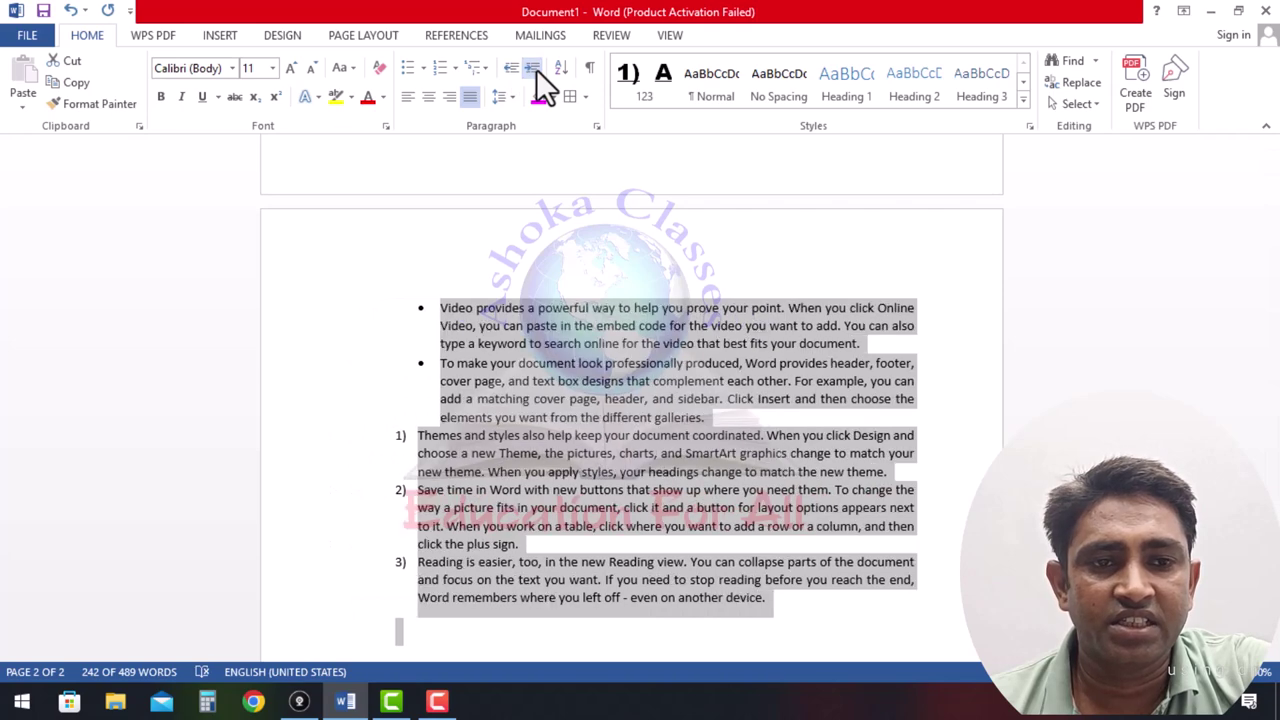
left_click(536, 69)
left_click(536, 69)
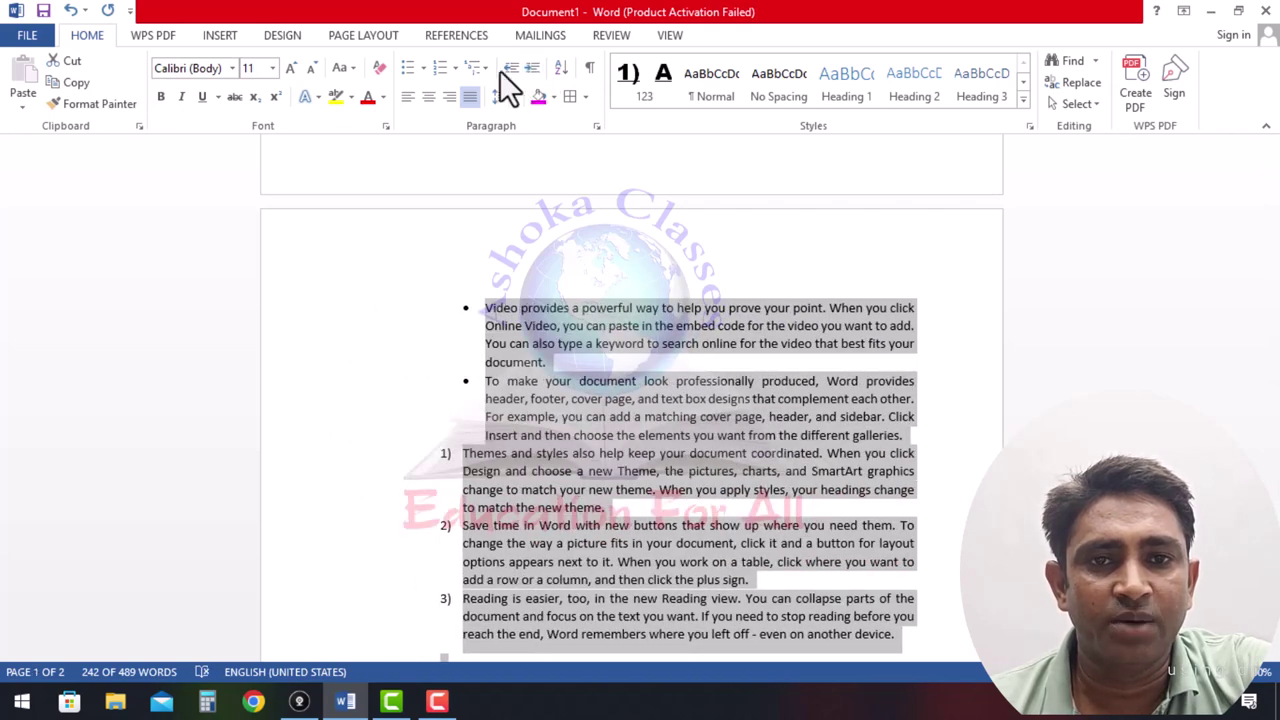
left_click(507, 70)
left_click(507, 70)
left_click(507, 70)
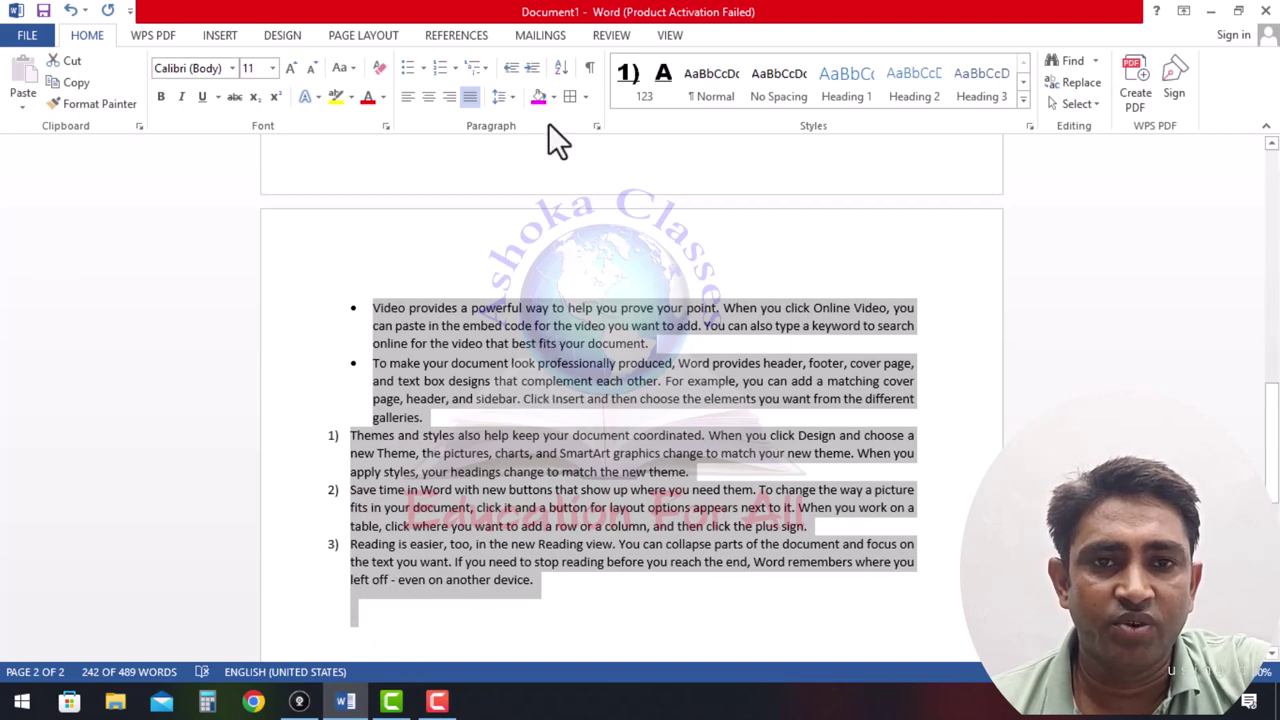
left_click(529, 70)
left_click(585, 277)
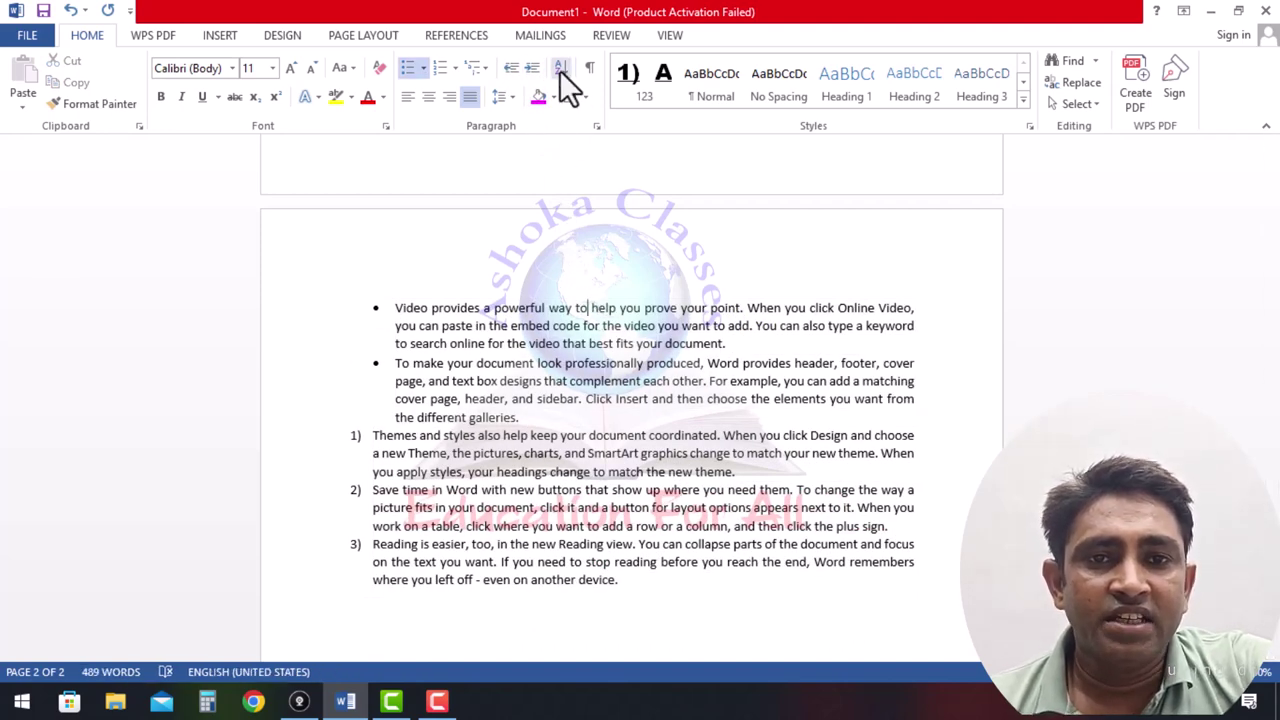
scroll(508, 323, "down", 1)
scroll(615, 362, "down", 3)
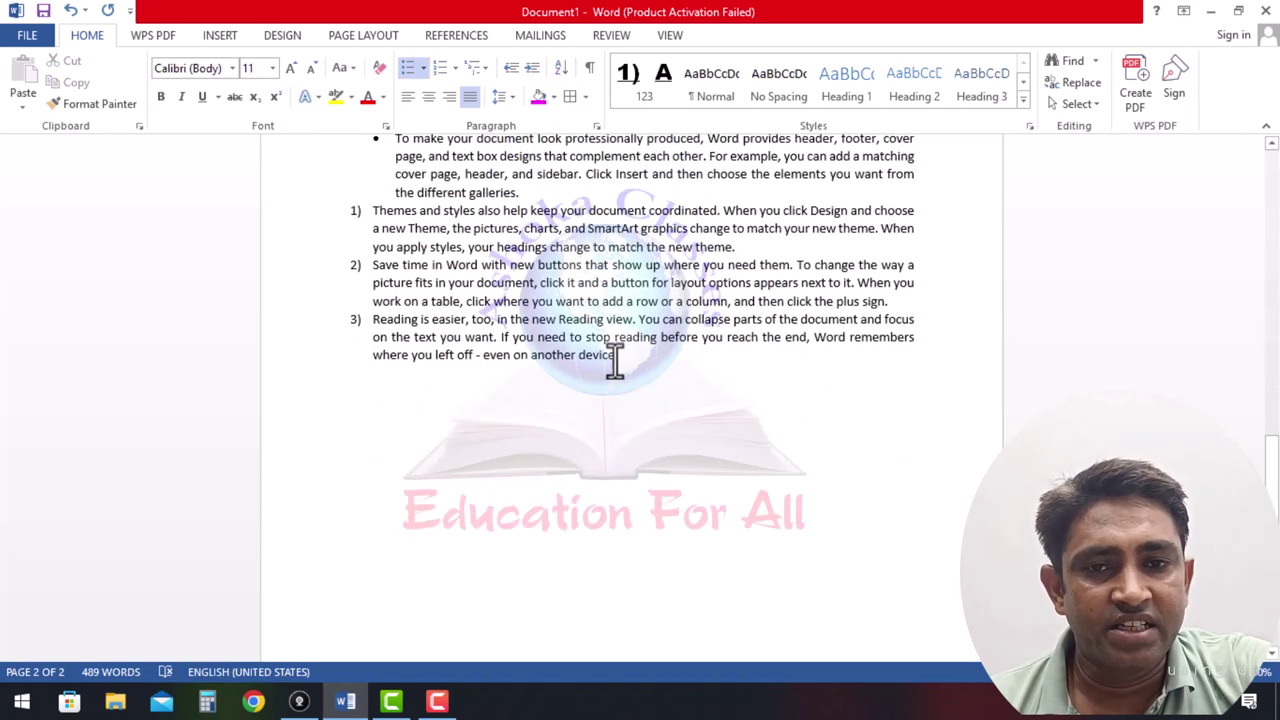
After item 3, leave a blank line and enter 25, 65, 15 87, 65, 94 on separate lines.
left_click(623, 362)
key("Return")
key("Return")
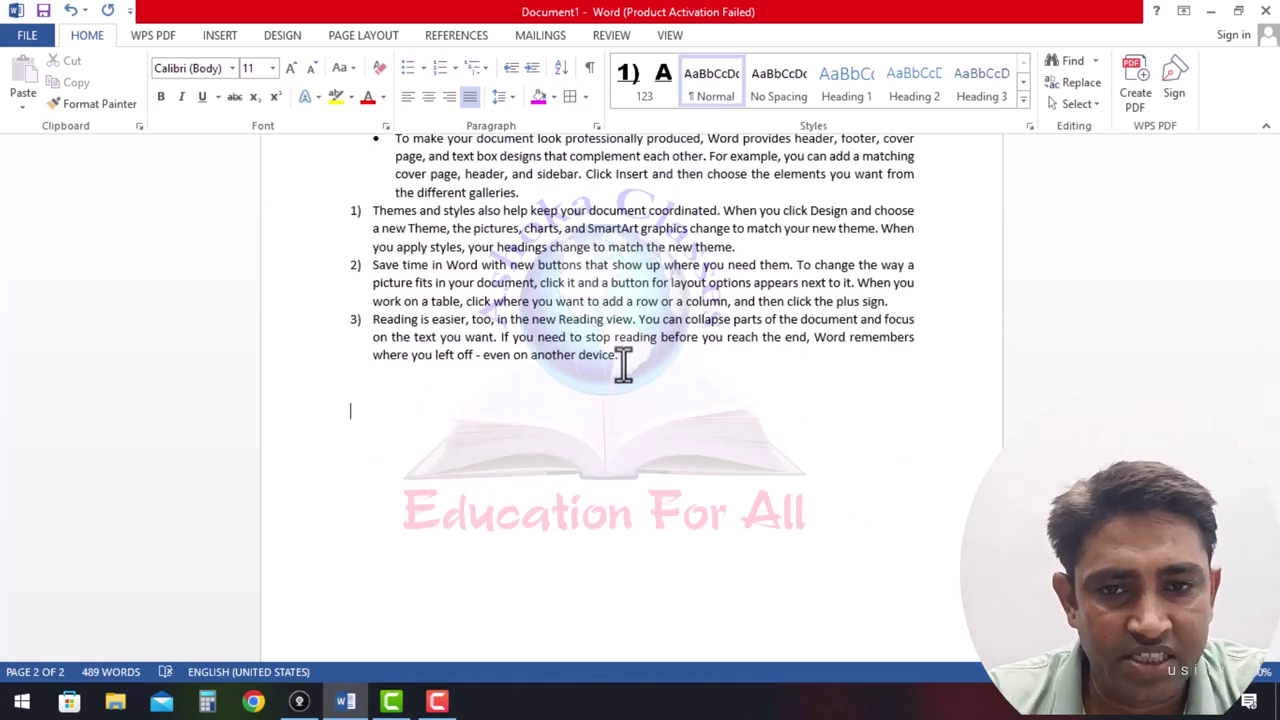
key("Return")
type("2")
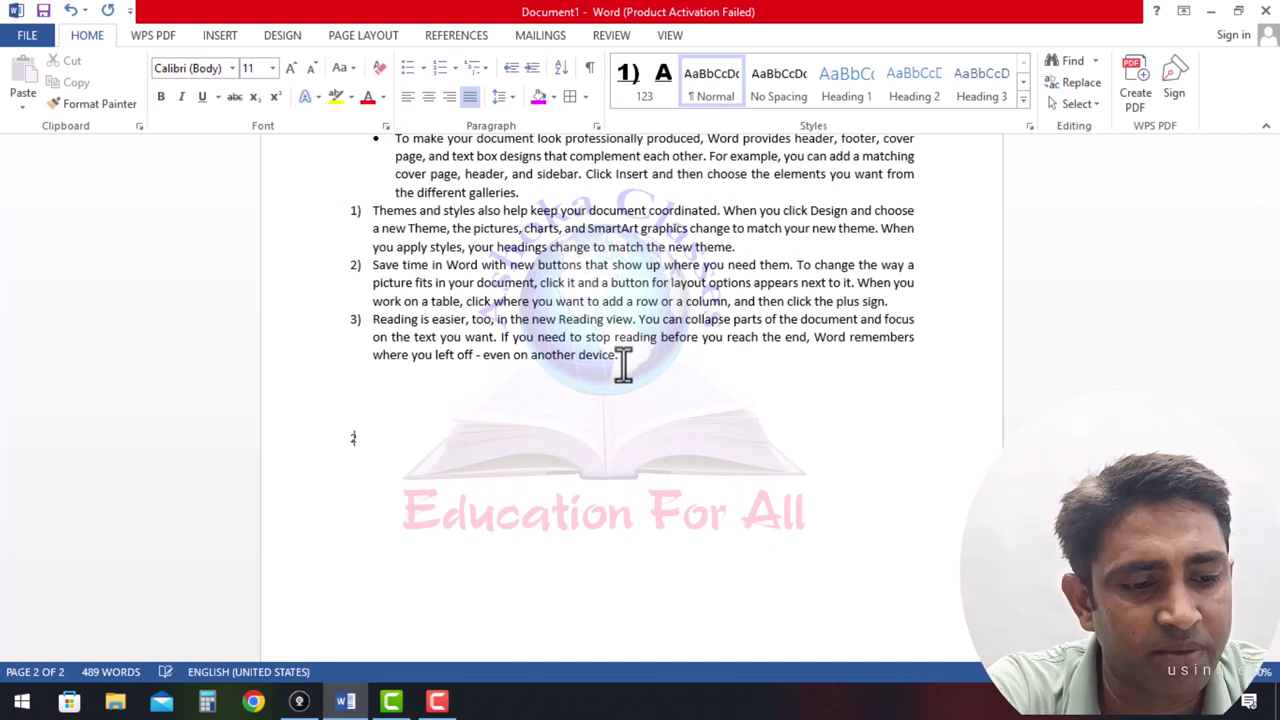
type("5")
key("Return")
type("65")
key("Return")
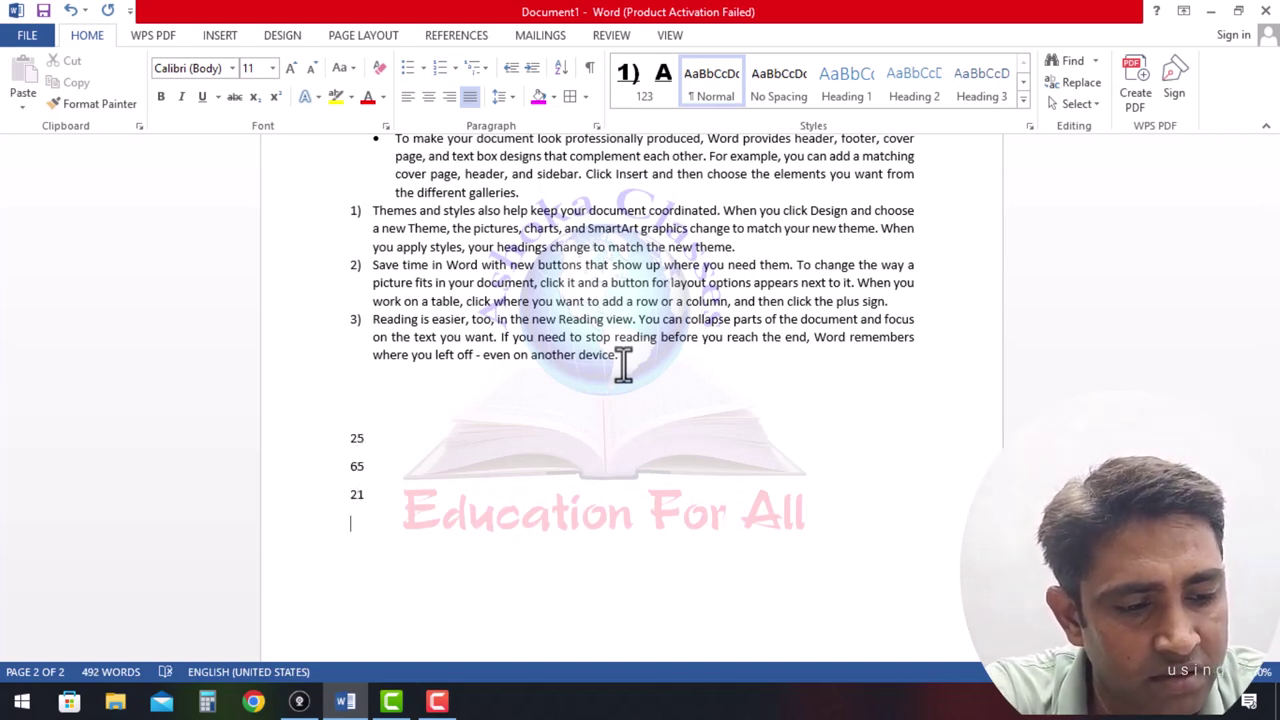
type("15 ")
type("87")
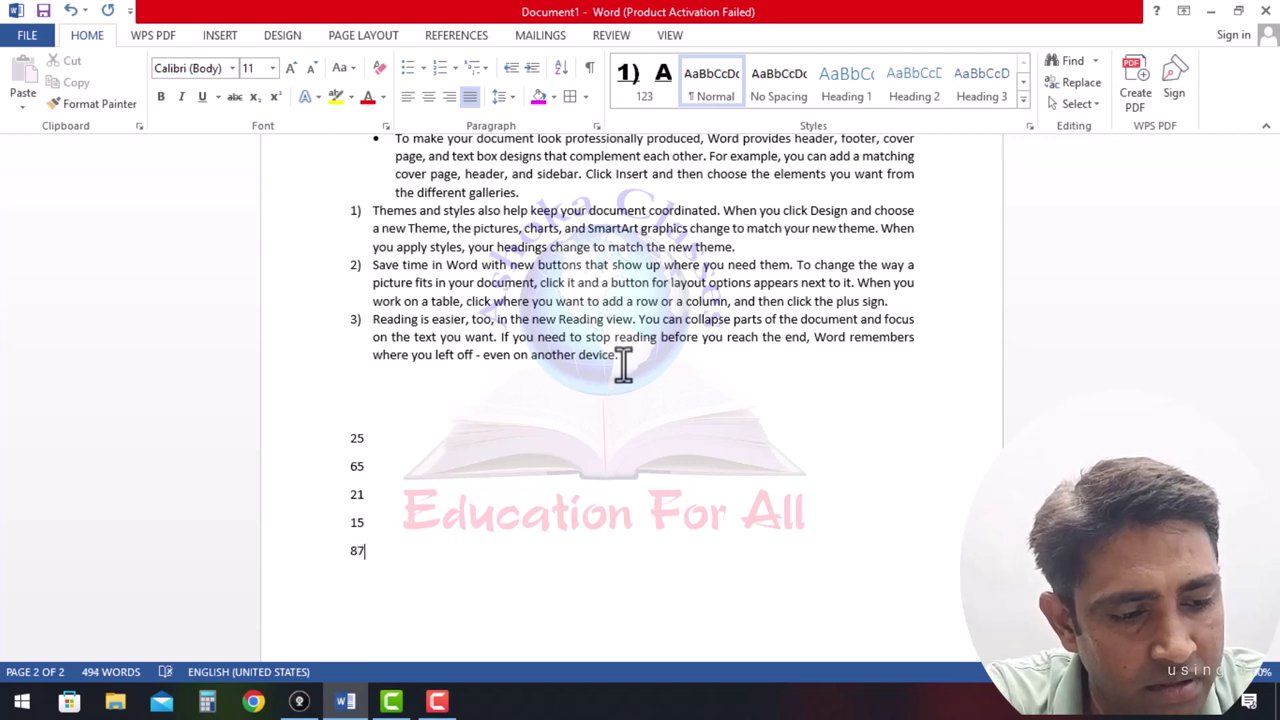
key("Return")
type("65")
key("Return")
type("94")
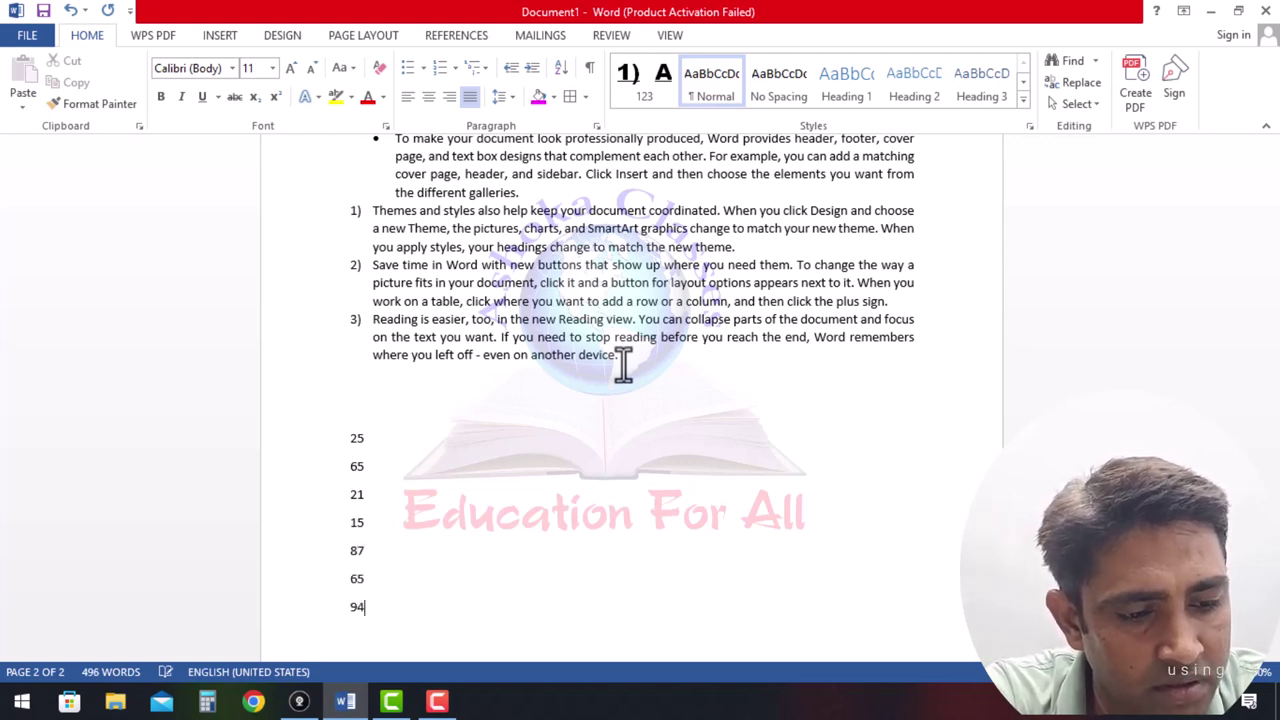
key("Return")
Add the final number 39, select all eight numbers, and sort them ascending.
type("39")
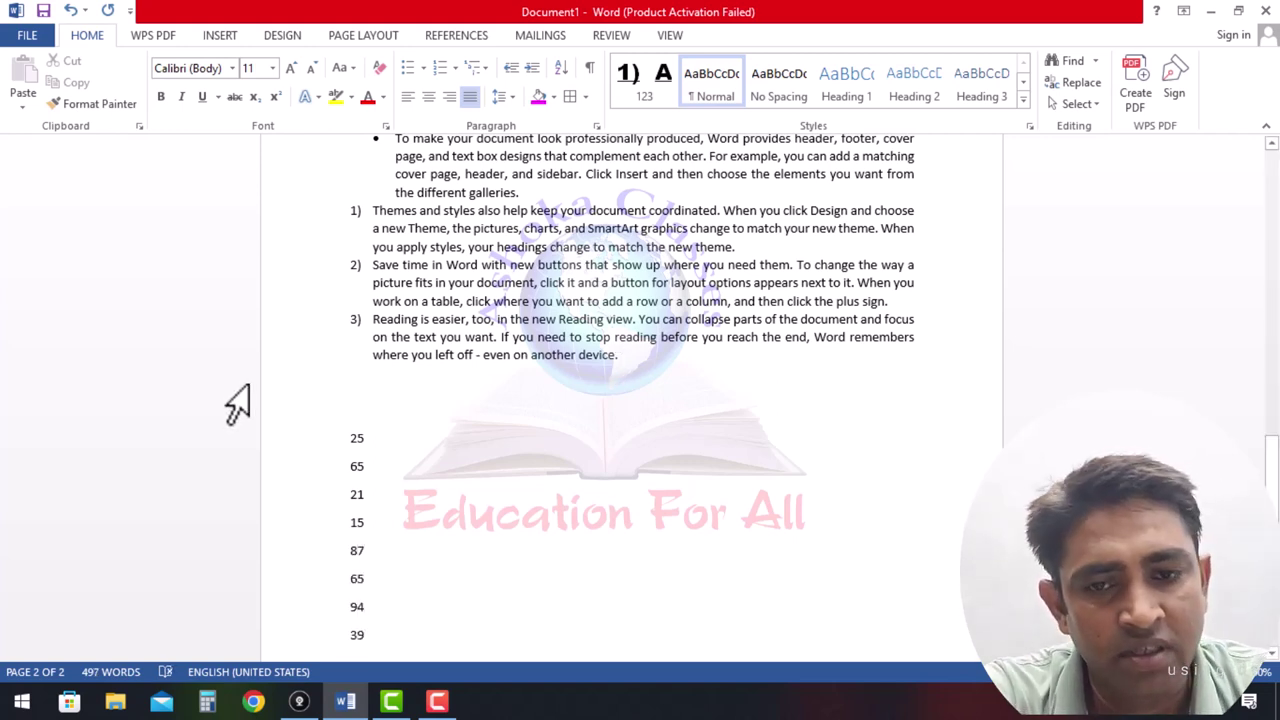
scroll(463, 480, "down", 2)
left_click_drag(420, 445, 345, 300)
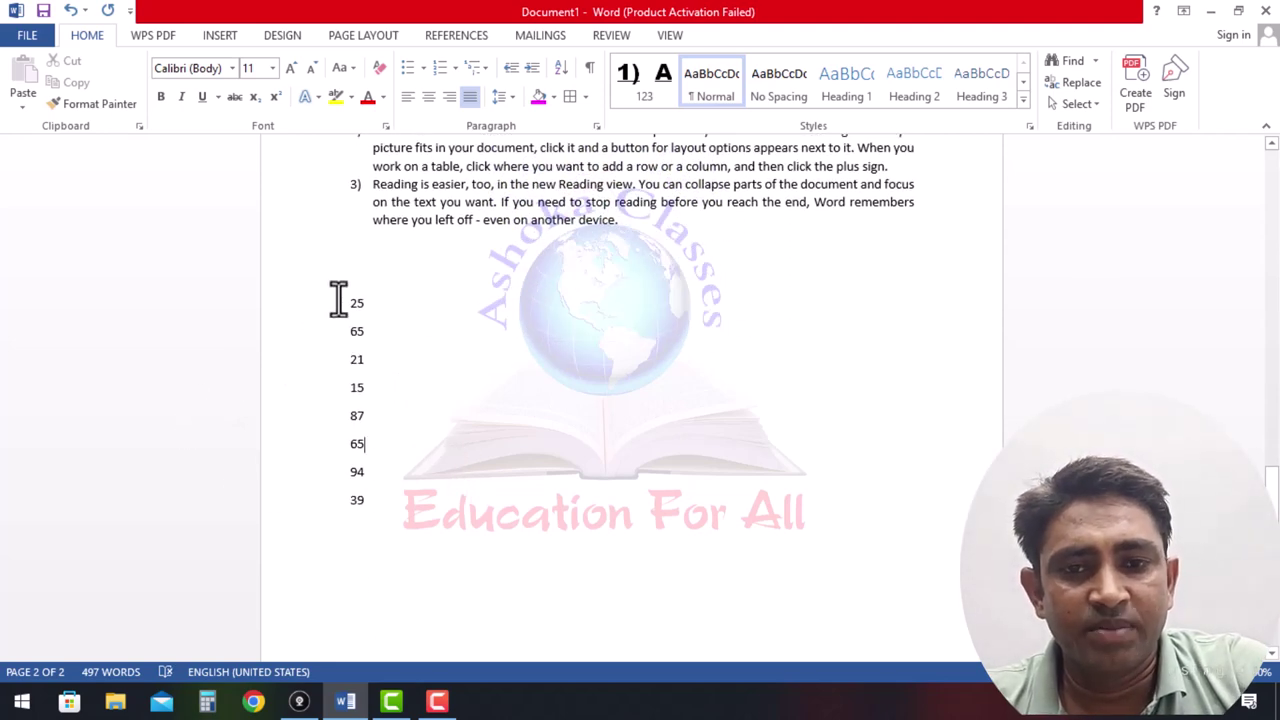
left_click_drag(386, 474, 391, 508)
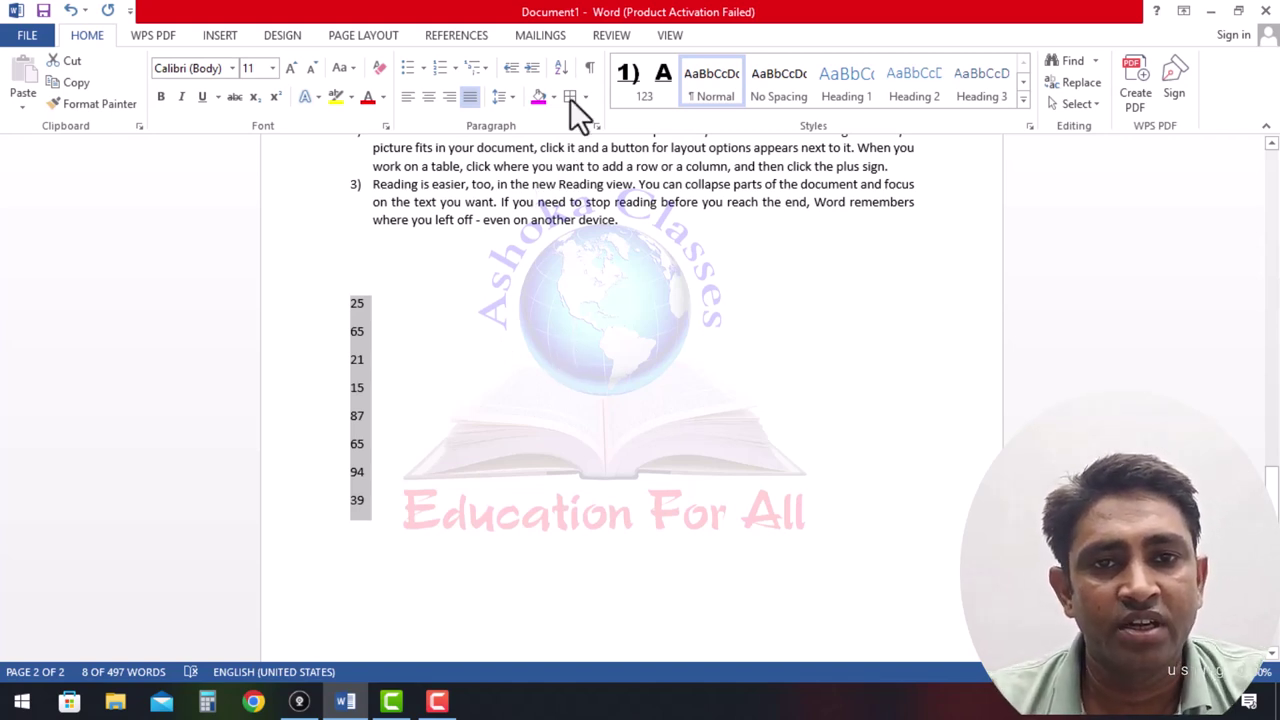
left_click(562, 68)
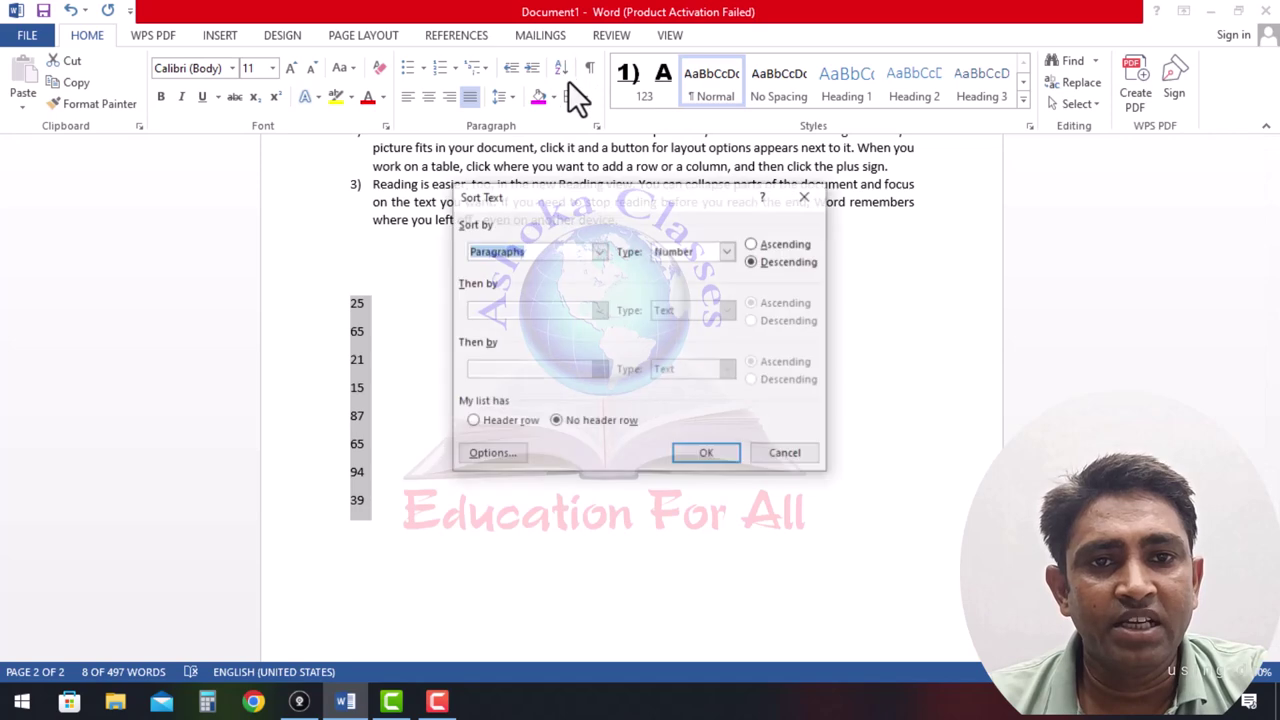
left_click(758, 244)
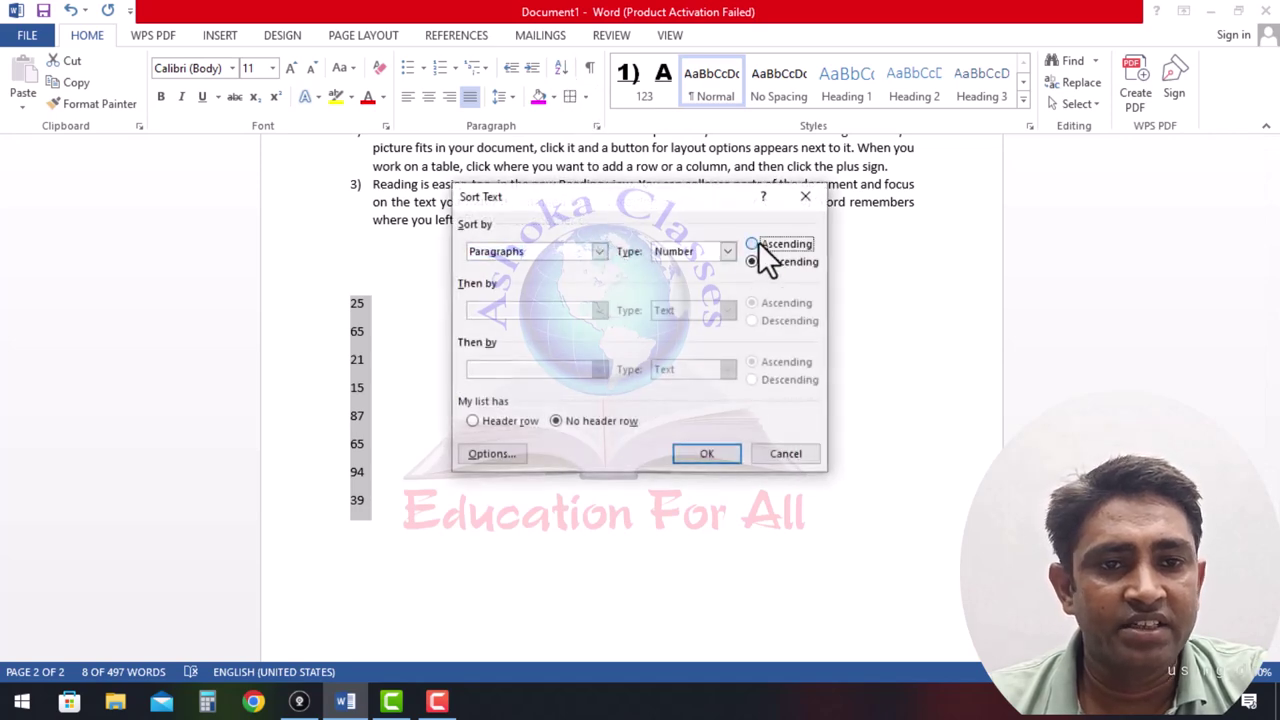
left_click(723, 454)
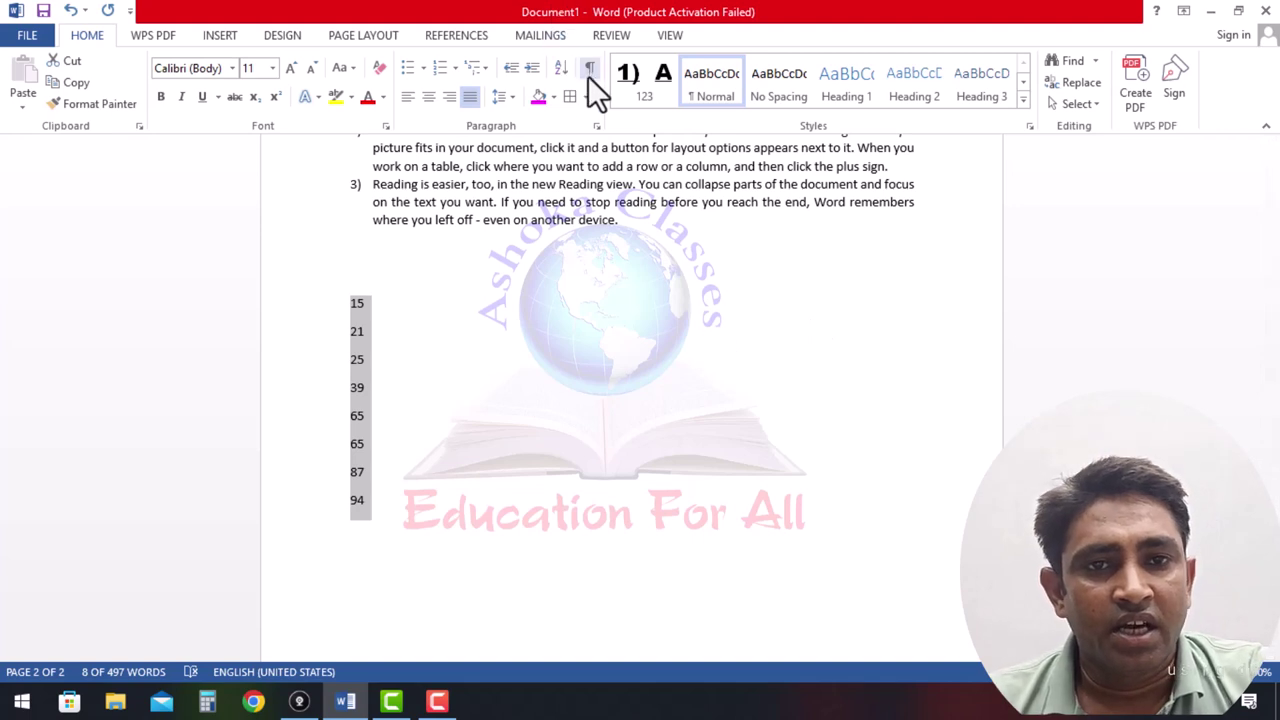
Sort the selected numbers in descending order, 94 down to 15.
left_click(562, 70)
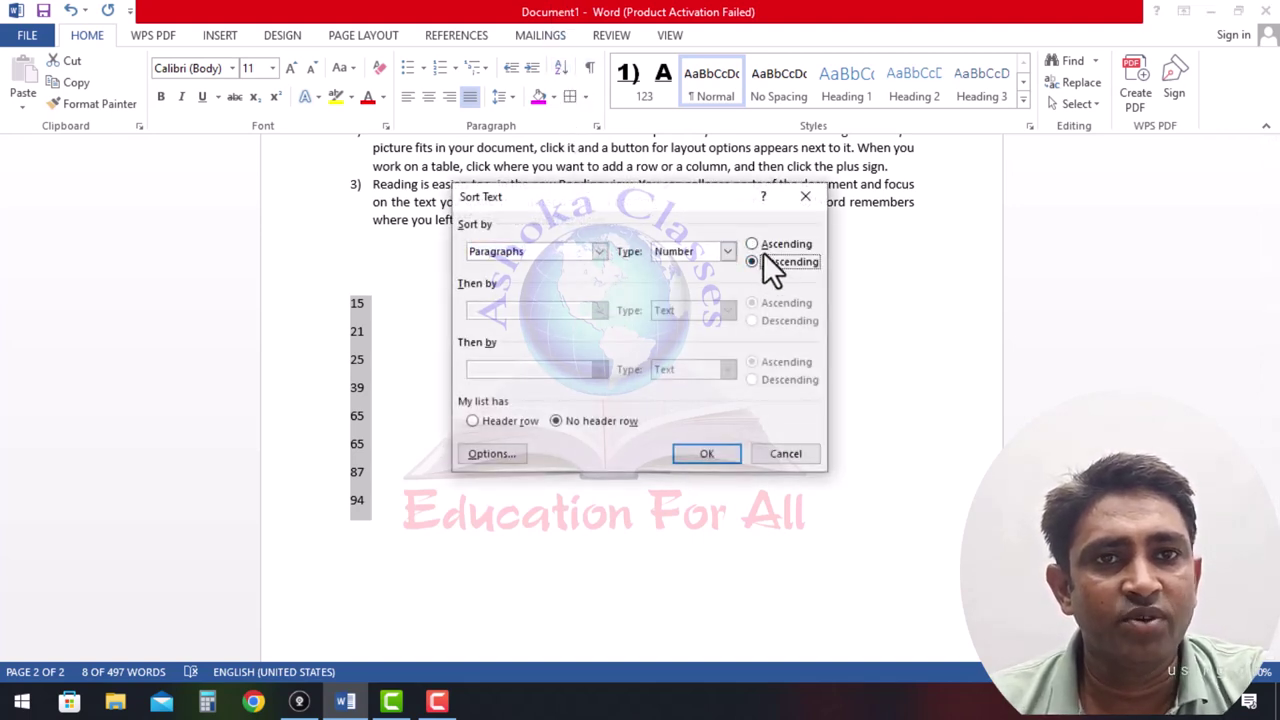
left_click(721, 459)
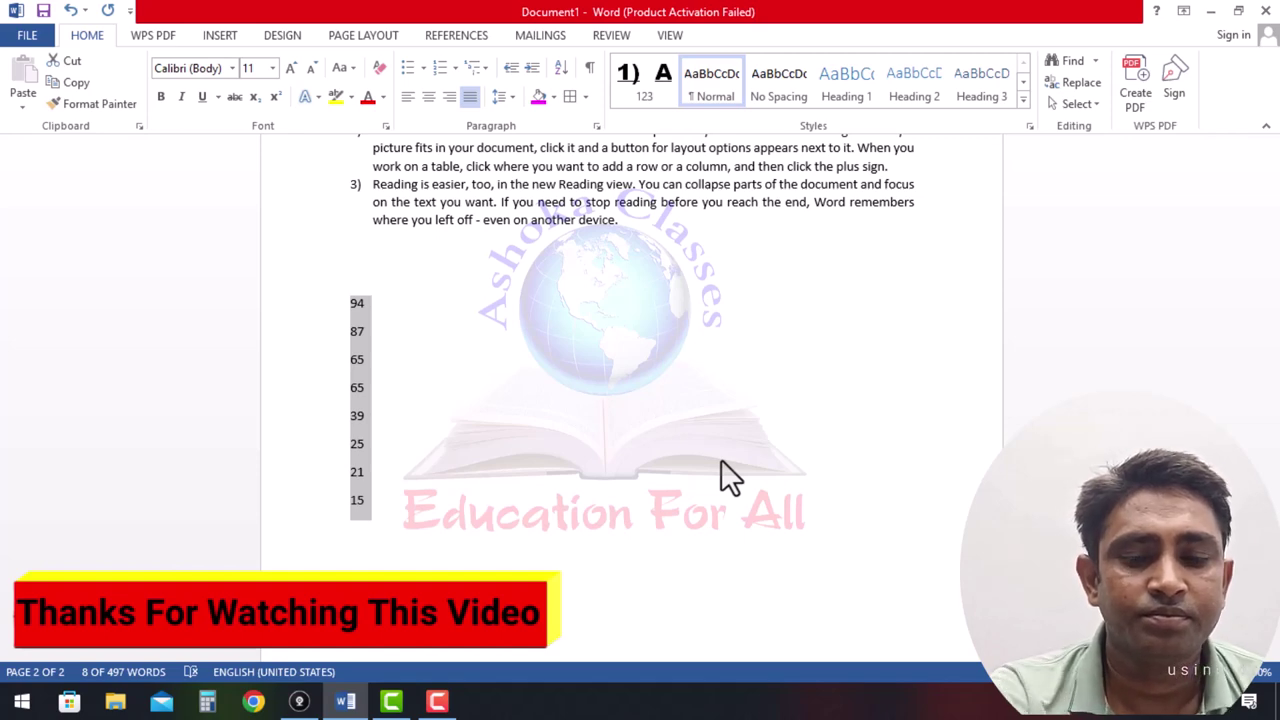
key("alt+Tab")
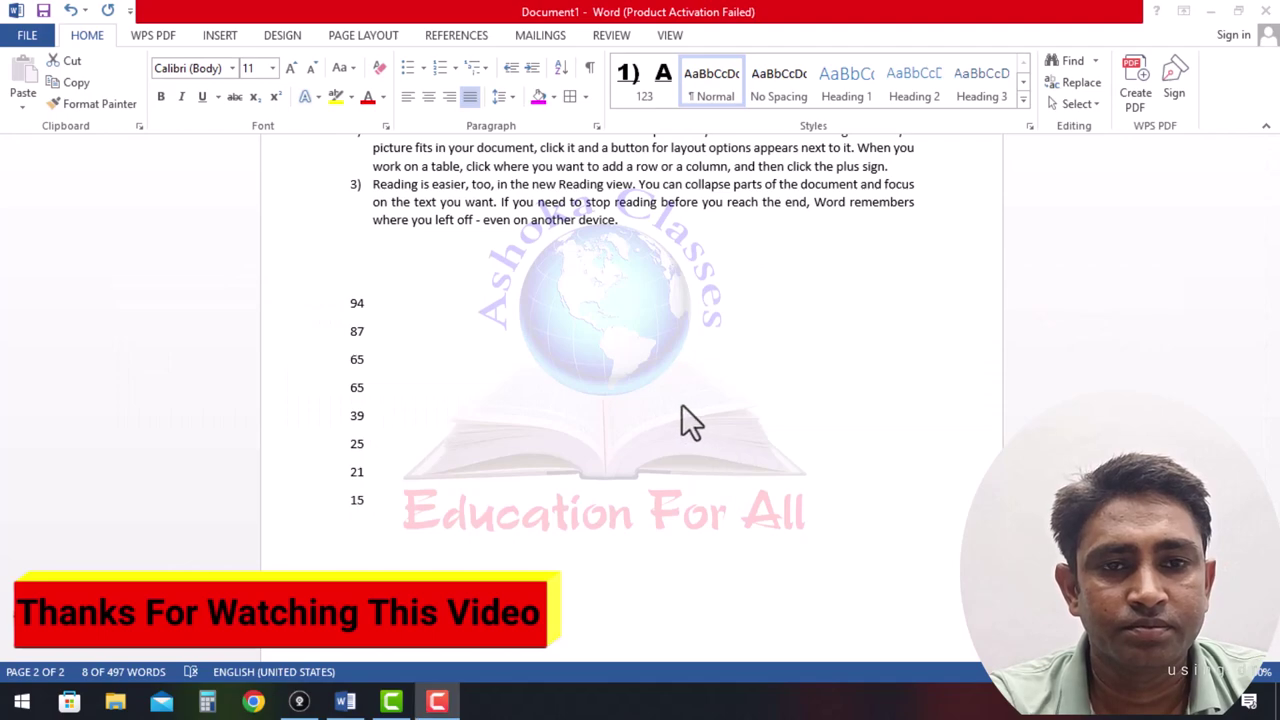